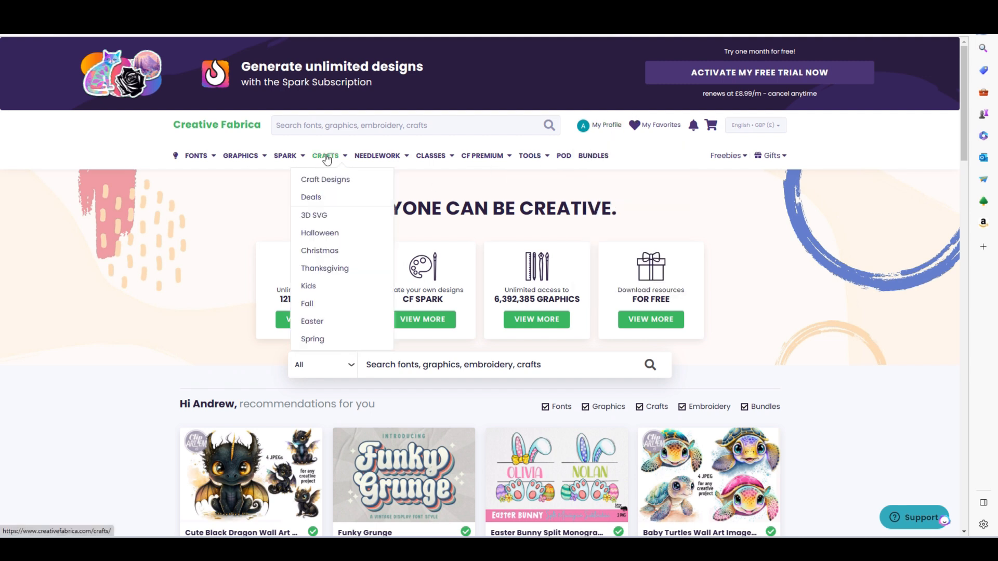
mouse_move(403, 156)
mouse_move(430, 162)
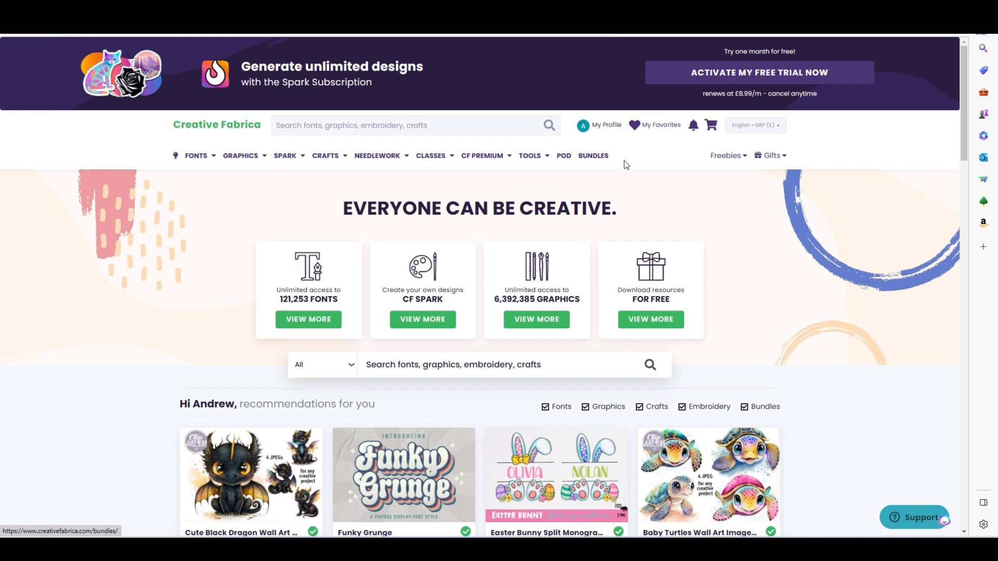
mouse_move(283, 165)
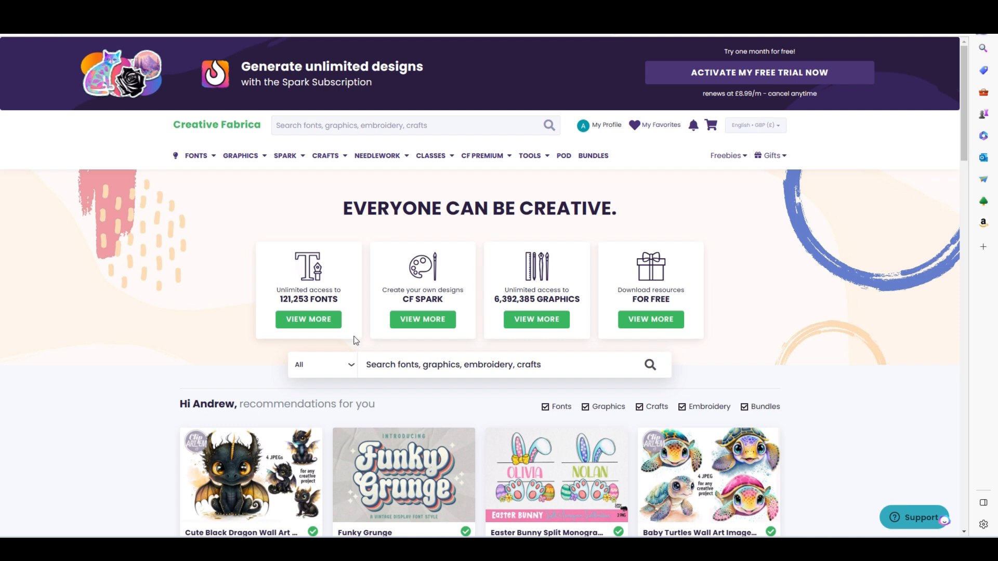
- Search Creative Fabrica for "dotty font" and open the product page of the Ms Dotty font
click(483, 372)
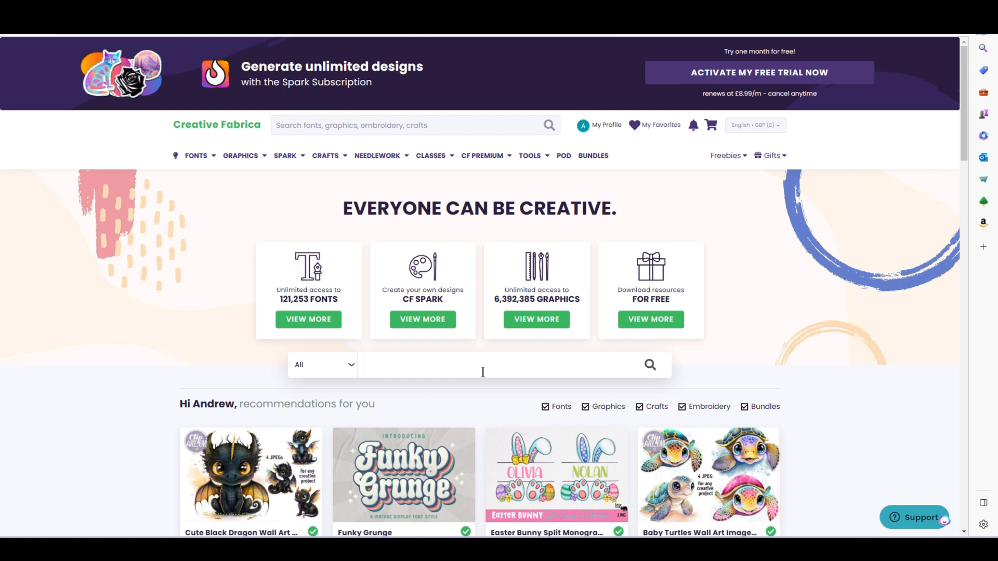
text(dotty font)
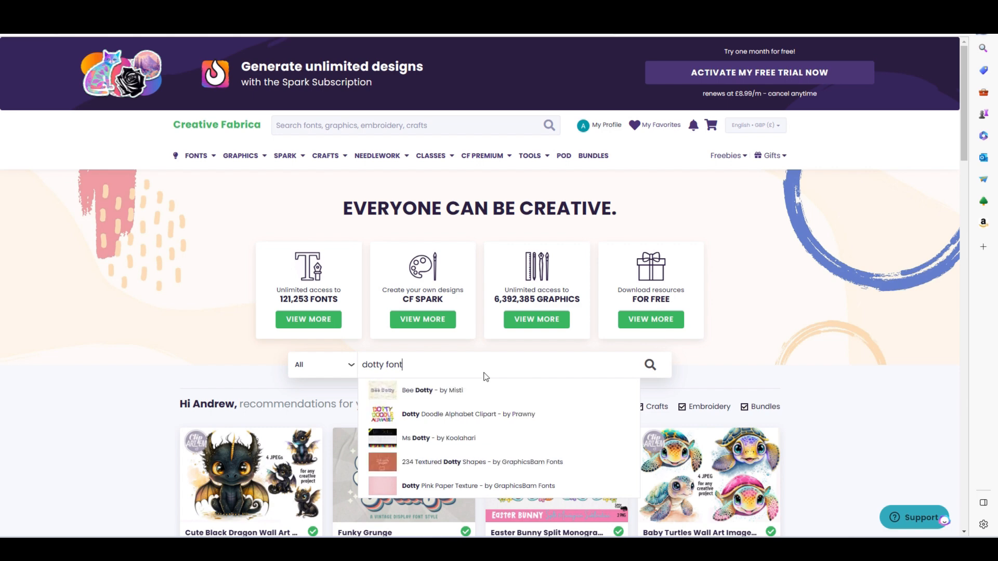
key(Return)
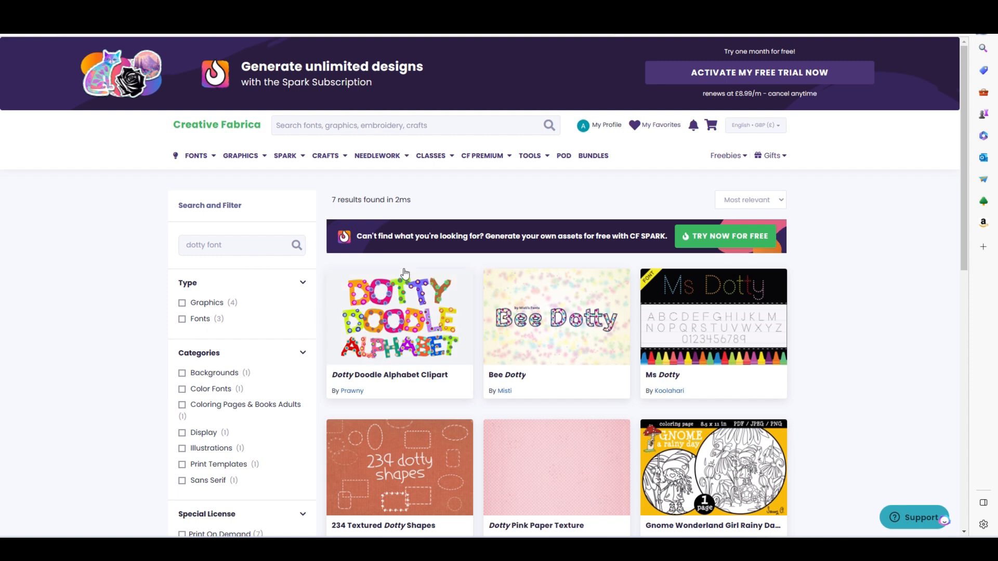
click(717, 321)
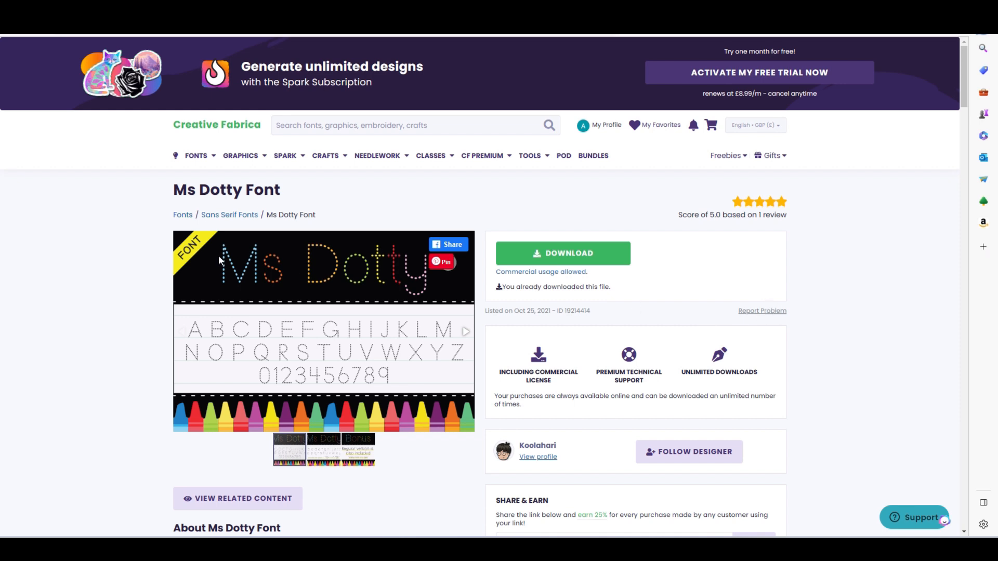
- Preview the word "hello" in the Ms Dotty font and look over its product page
scroll(106, 328, down, 8)
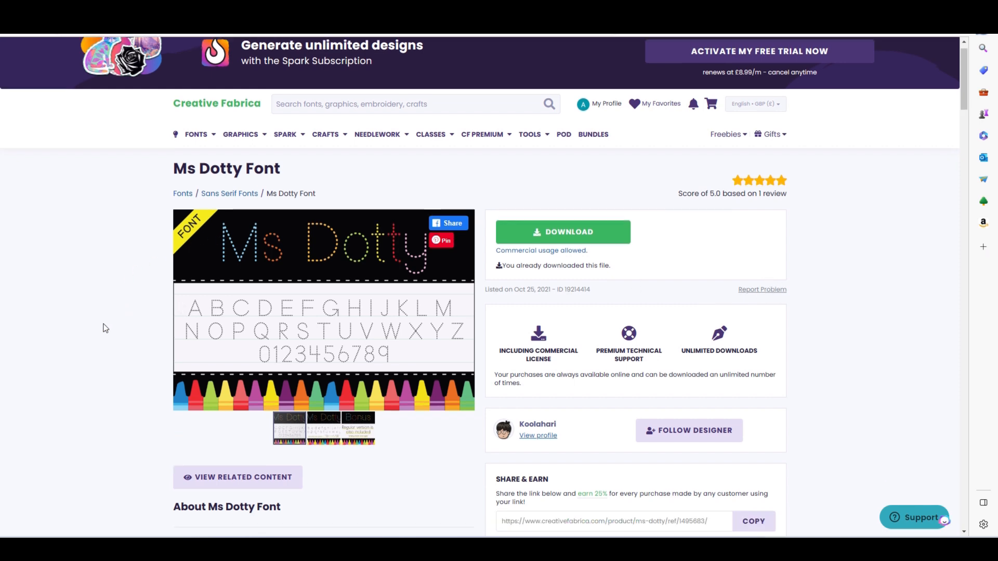
scroll(105, 327, down, 7)
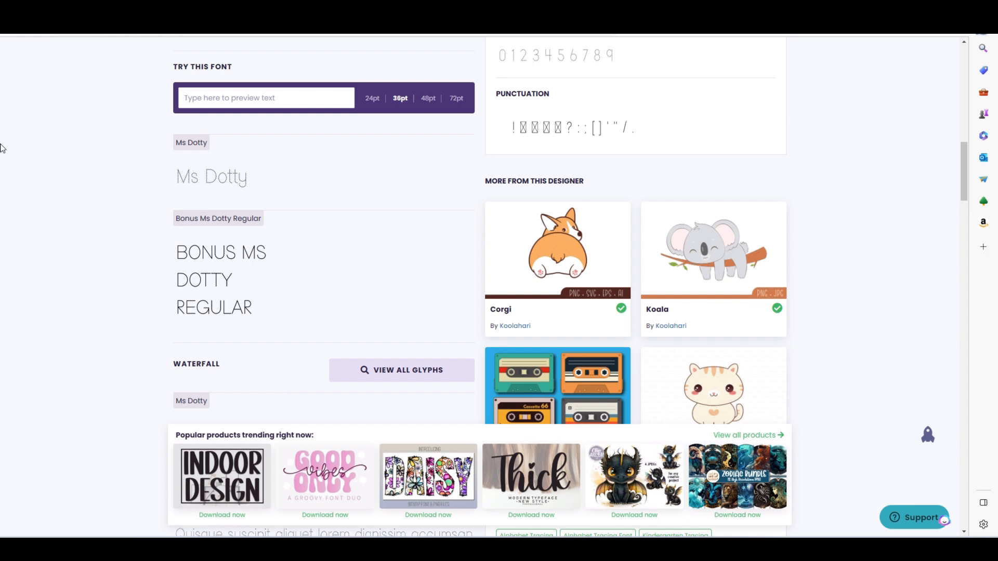
scroll(213, 99, down, 1)
text(hello)
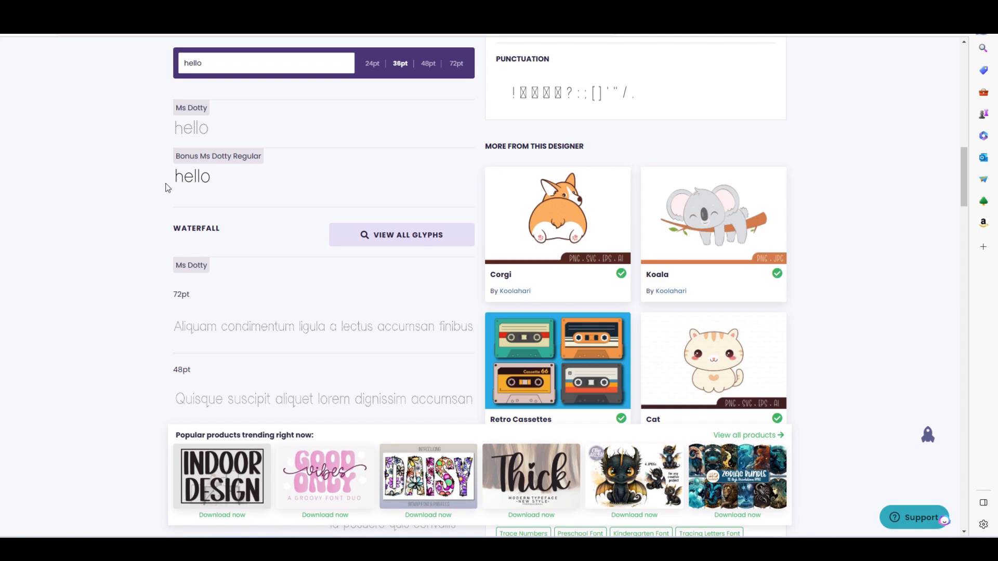
scroll(593, 200, up, 8)
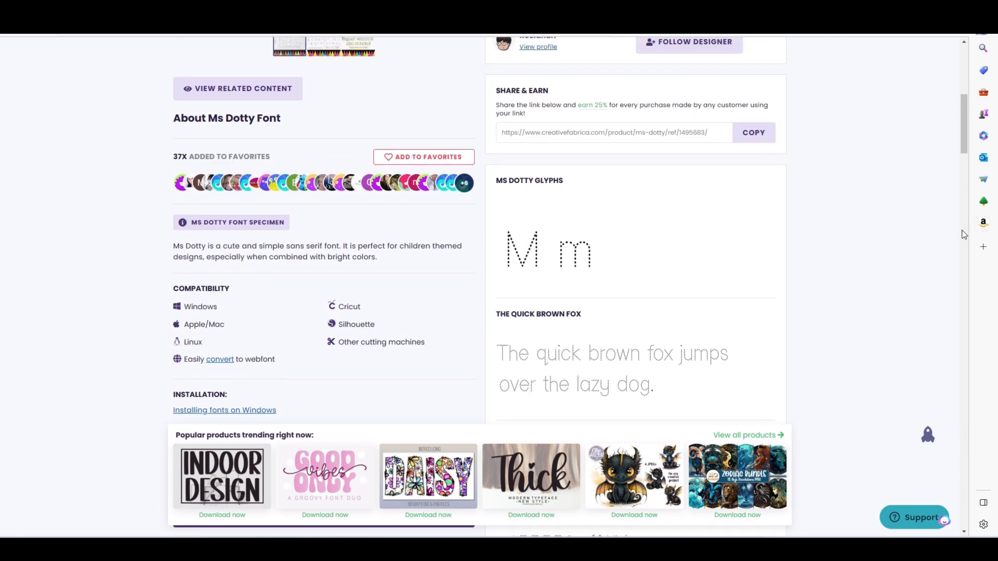
scroll(841, 177, up, 8)
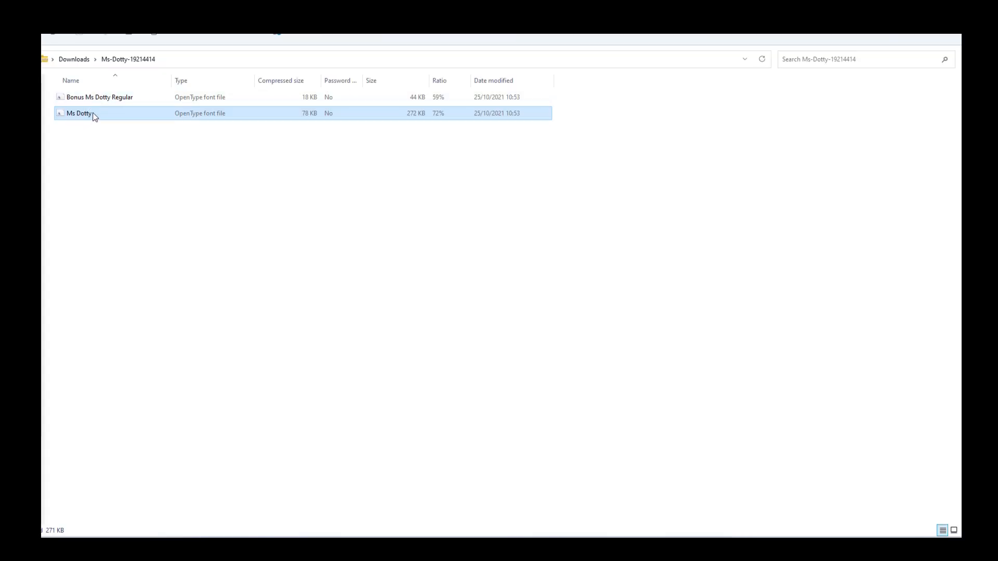
- In the downloaded Ms-Dotty-19214414 folder, preview the Ms Dotty and Bonus Ms Dotty Regular font files, closing each preview
double_click(84, 116)
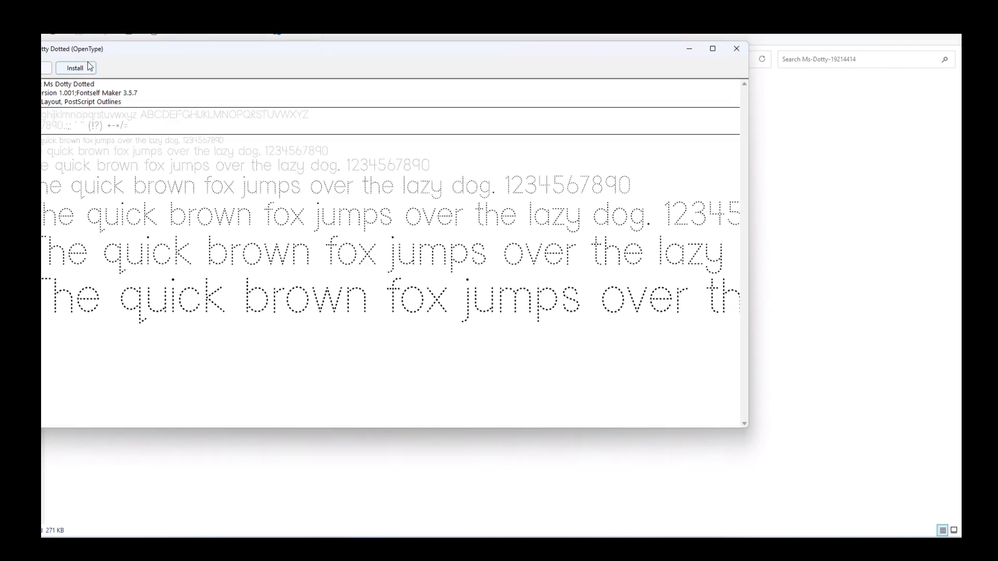
click(741, 50)
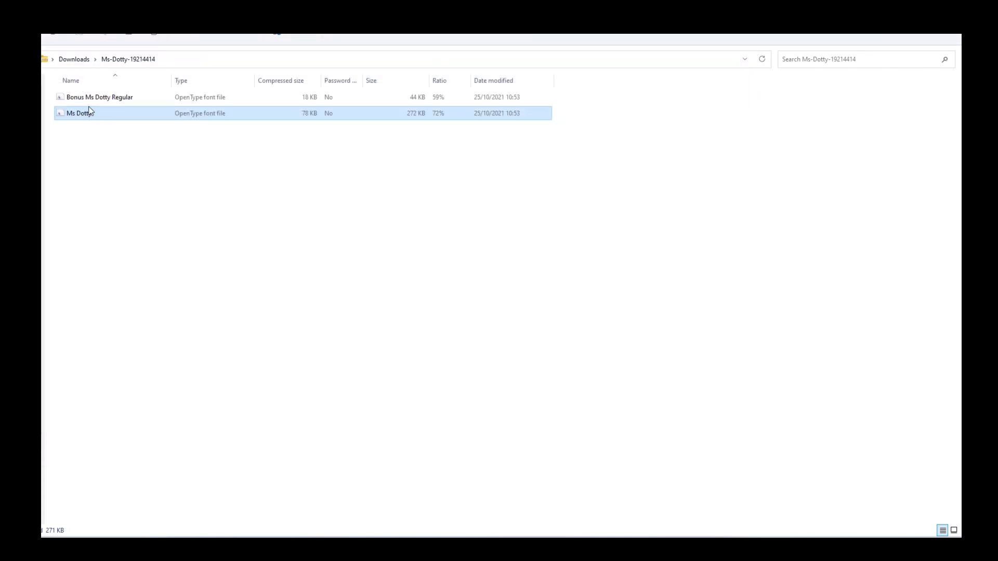
double_click(88, 99)
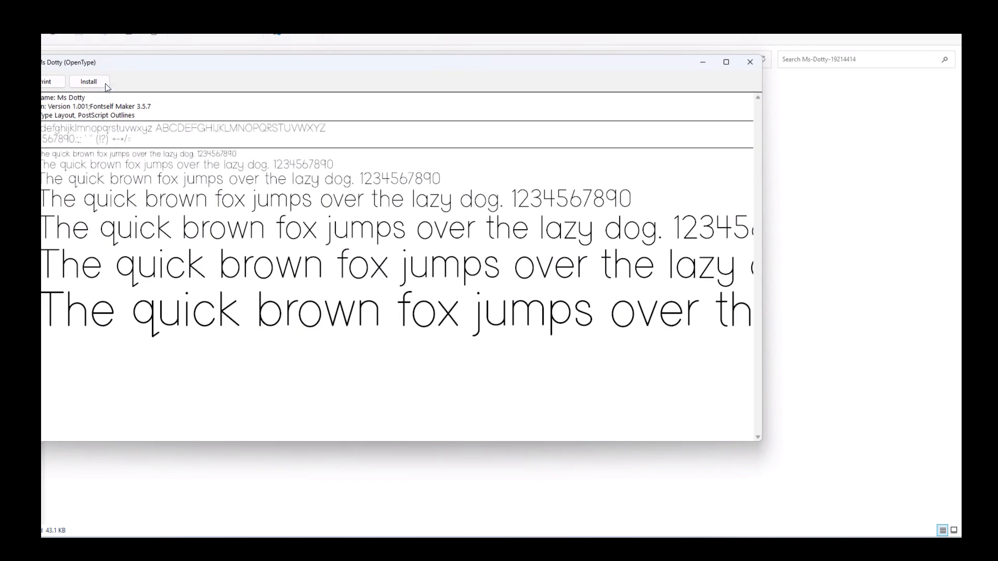
click(753, 63)
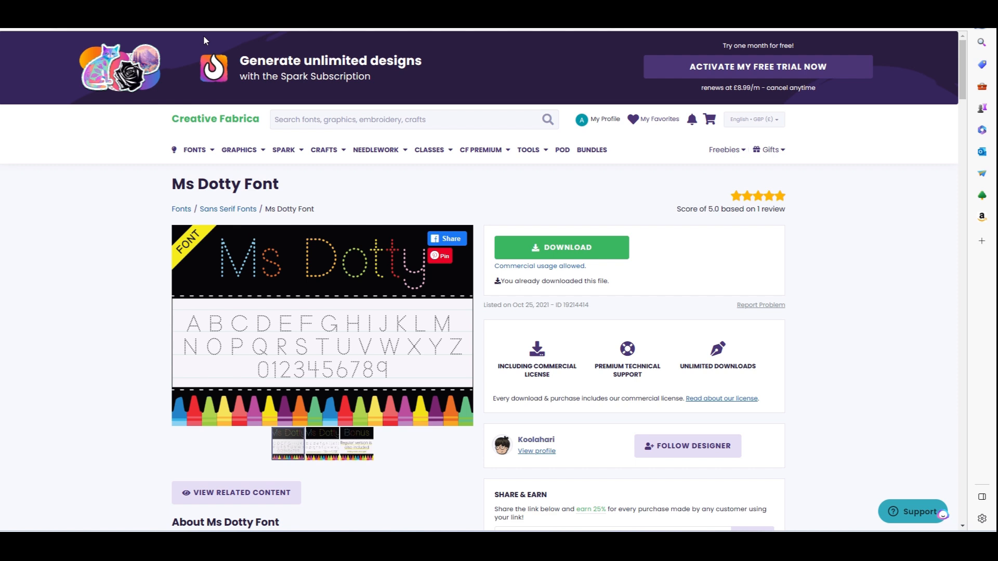
- Search Creative Fabrica for "animals line drawing" and open the Baby Animals Svg Bundle Outline product
click(342, 122)
text(anima)
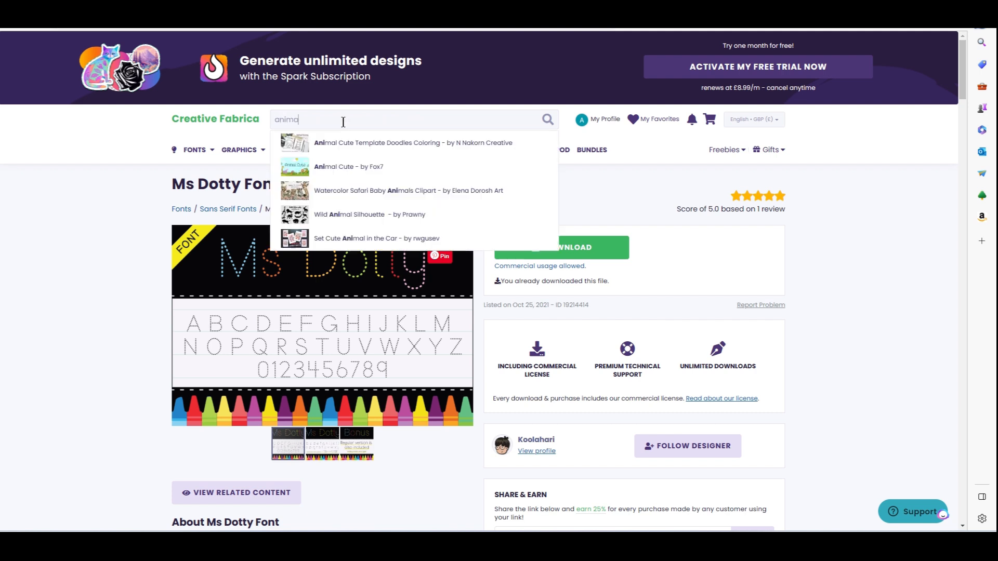
text(ls line drawi)
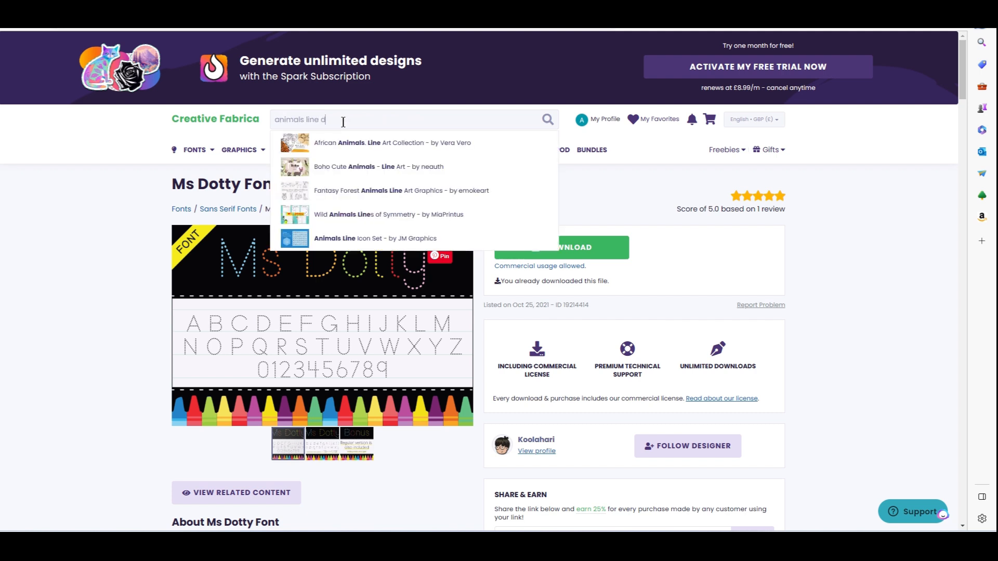
text(ng)
key(Return)
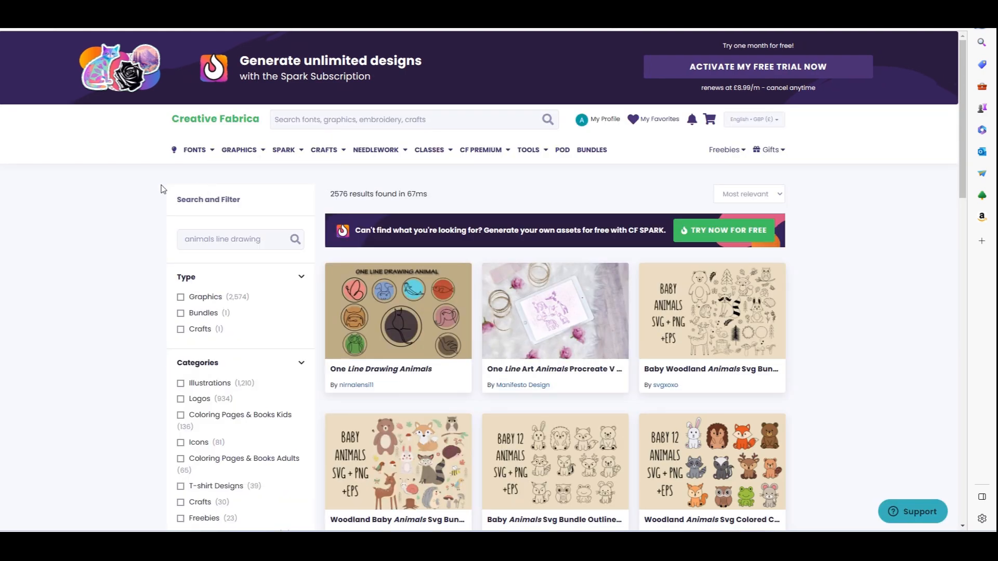
scroll(120, 236, down, 3)
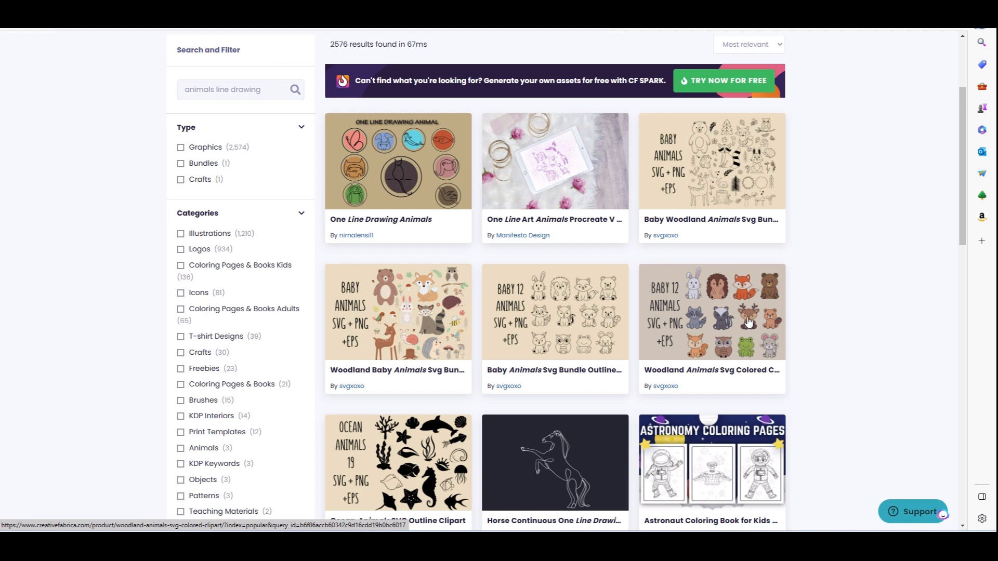
click(555, 308)
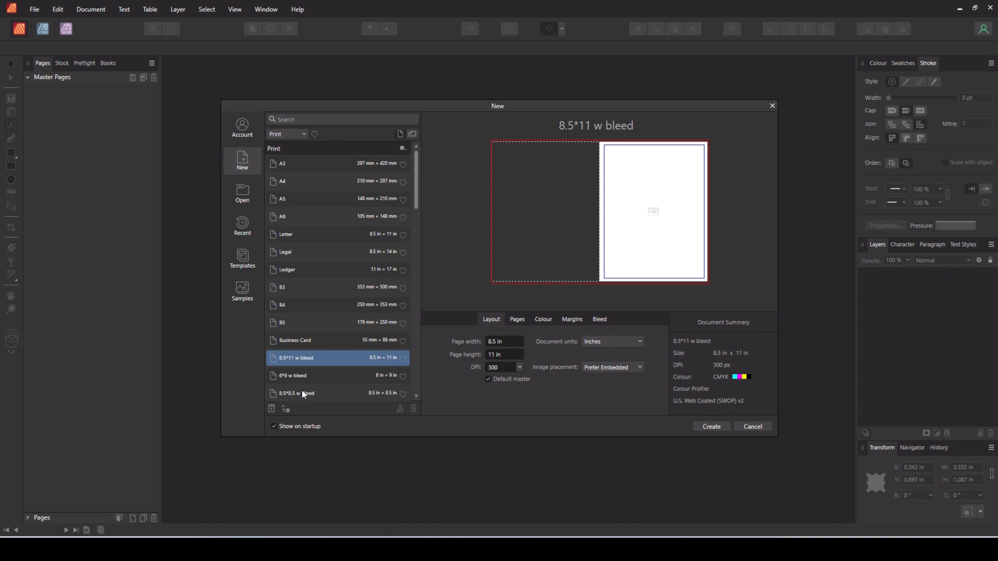
- In Affinity Publisher, review the bleed, margins and layout of the 8.5*11 w bleed preset and create a new document from it
click(599, 320)
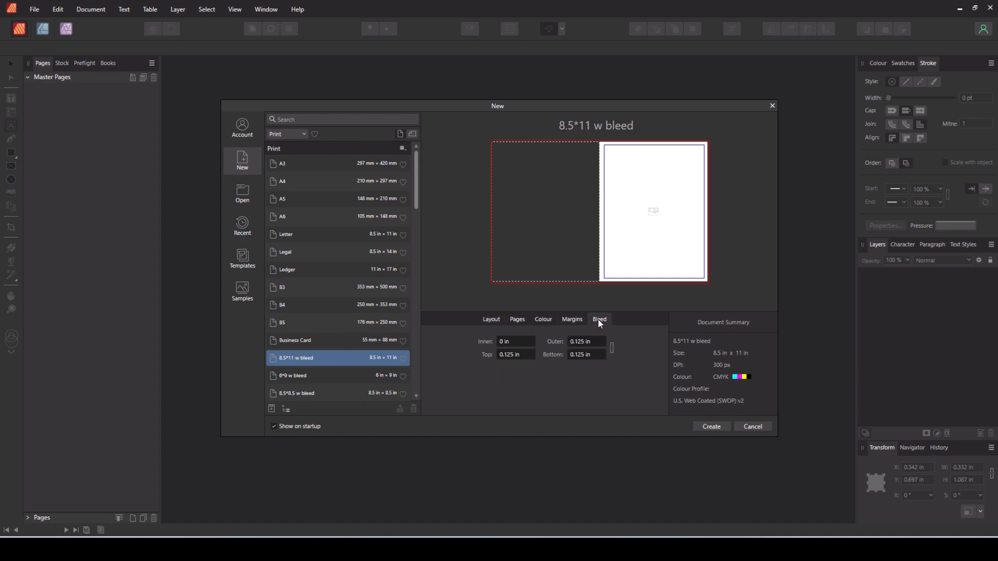
click(572, 320)
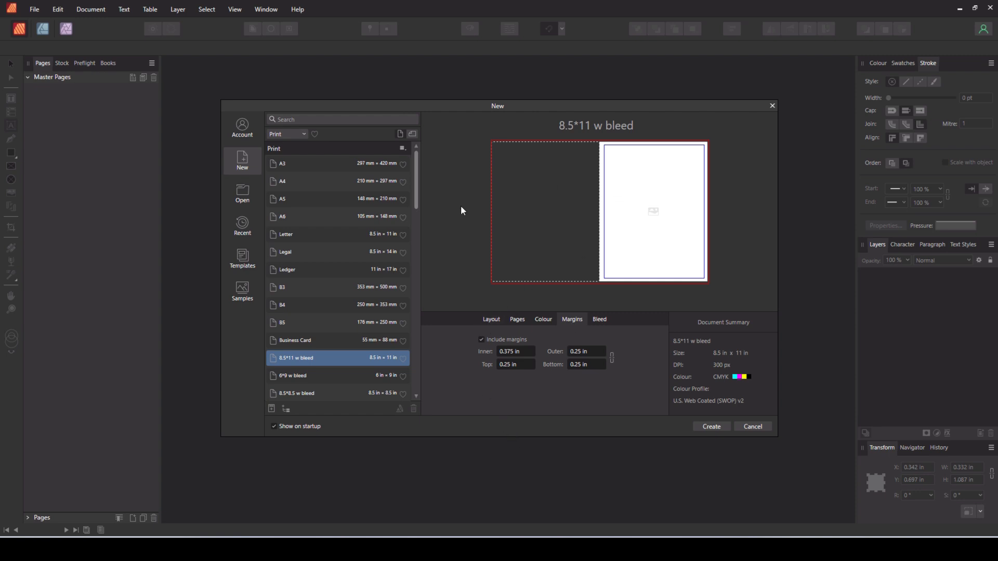
click(494, 318)
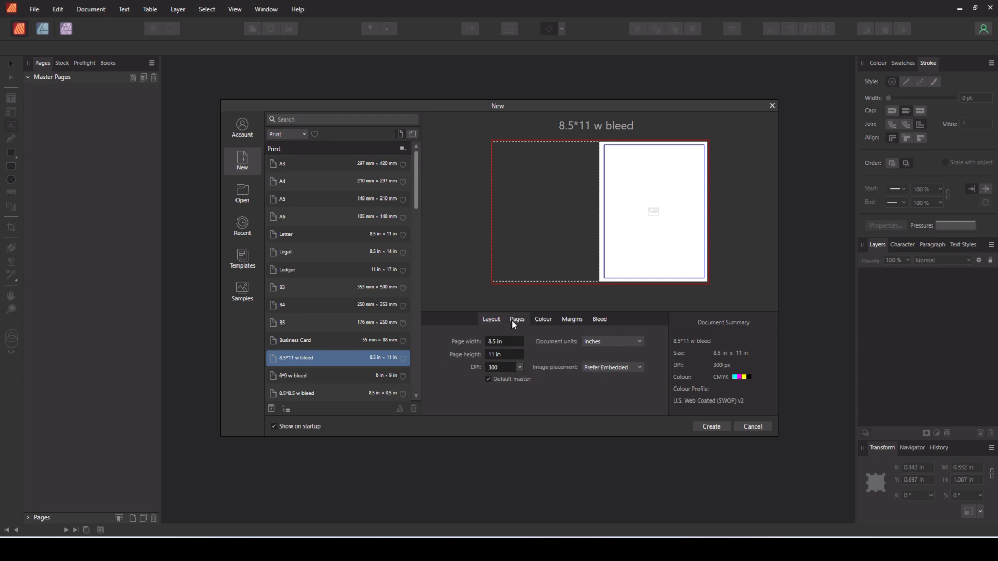
click(572, 319)
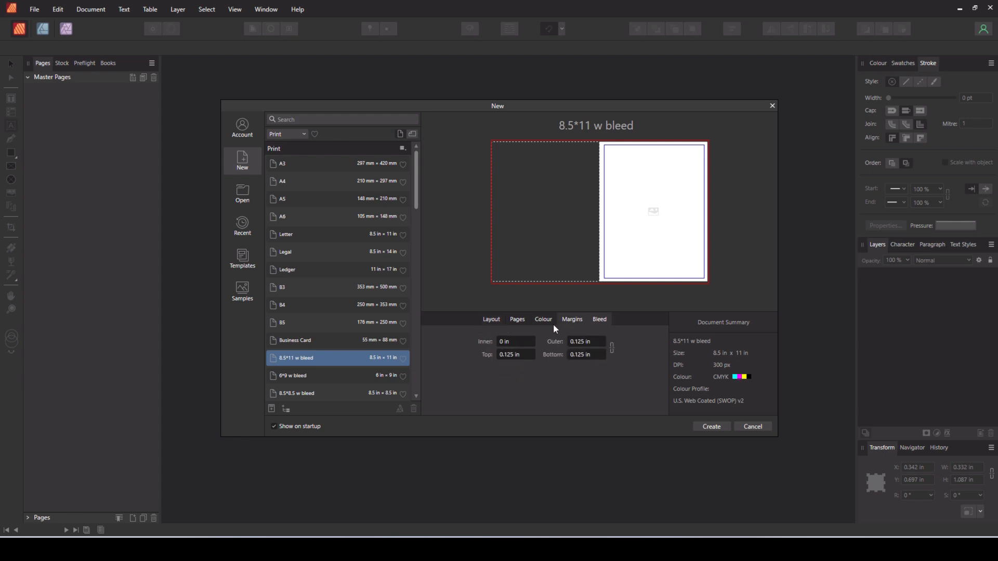
click(491, 319)
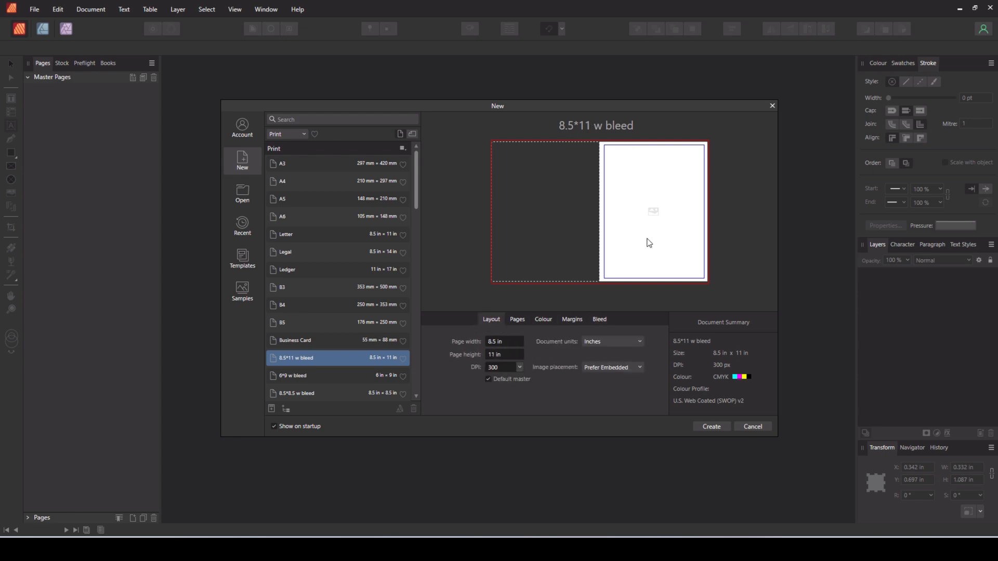
click(705, 426)
mouse_move(489, 519)
mouse_down()
mouse_move(467, 521)
mouse_move(486, 519)
mouse_up()
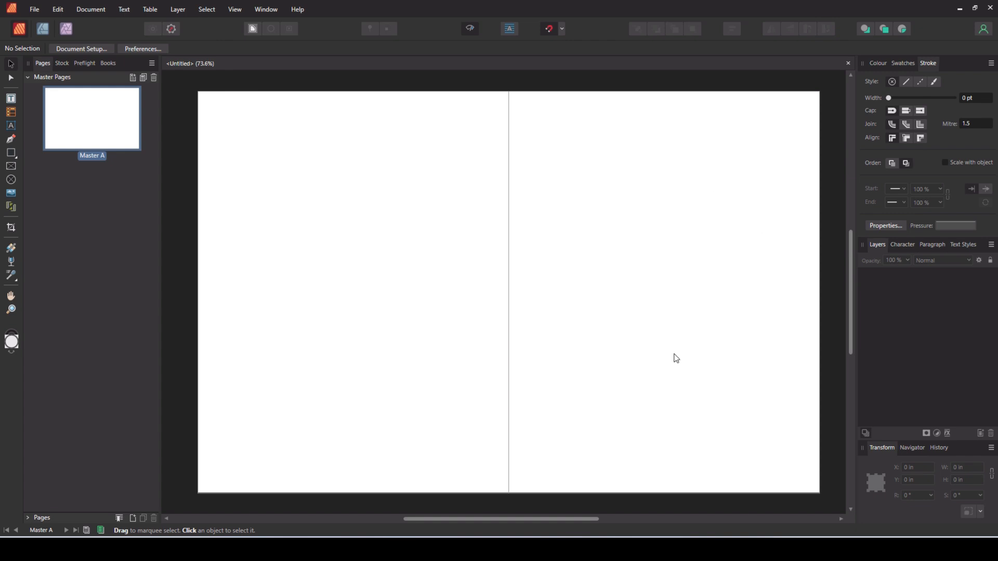
- Turn off facing pages for the whole document in the document setup
click(73, 49)
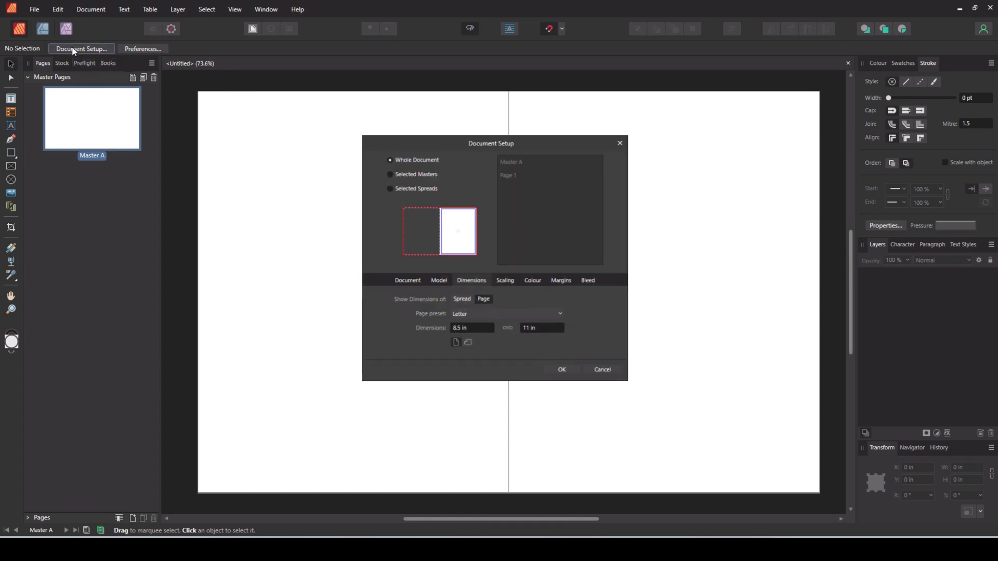
click(438, 282)
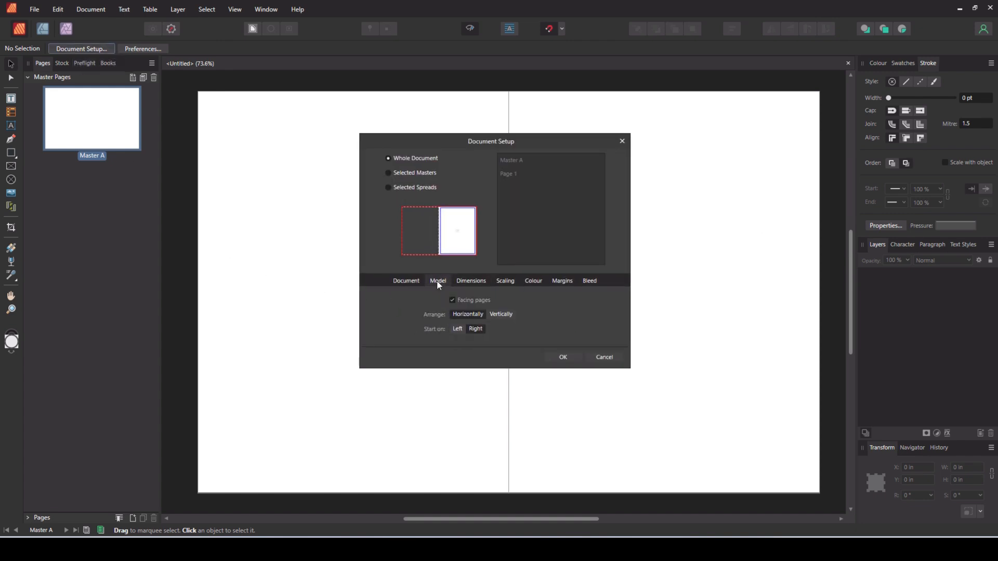
click(452, 300)
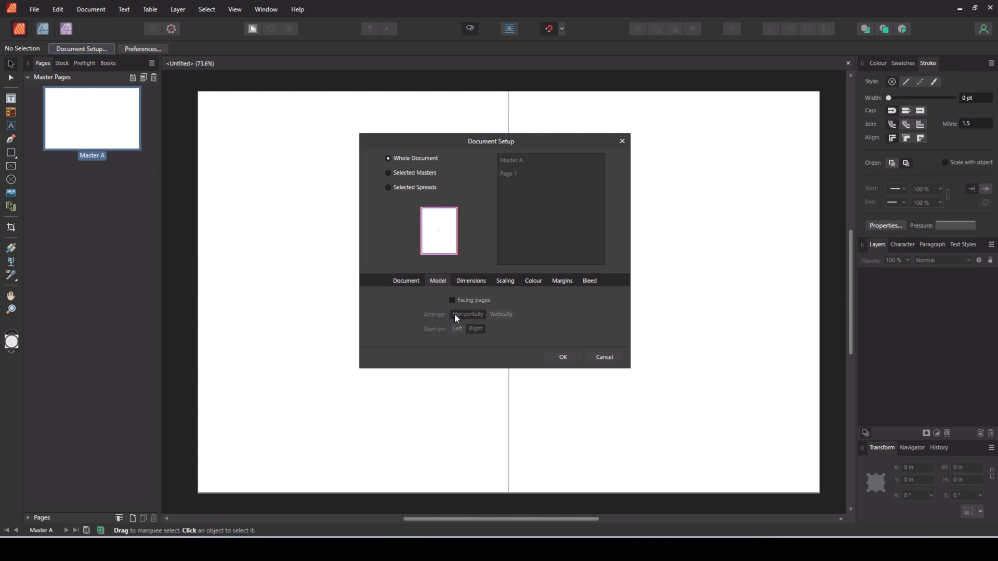
click(562, 357)
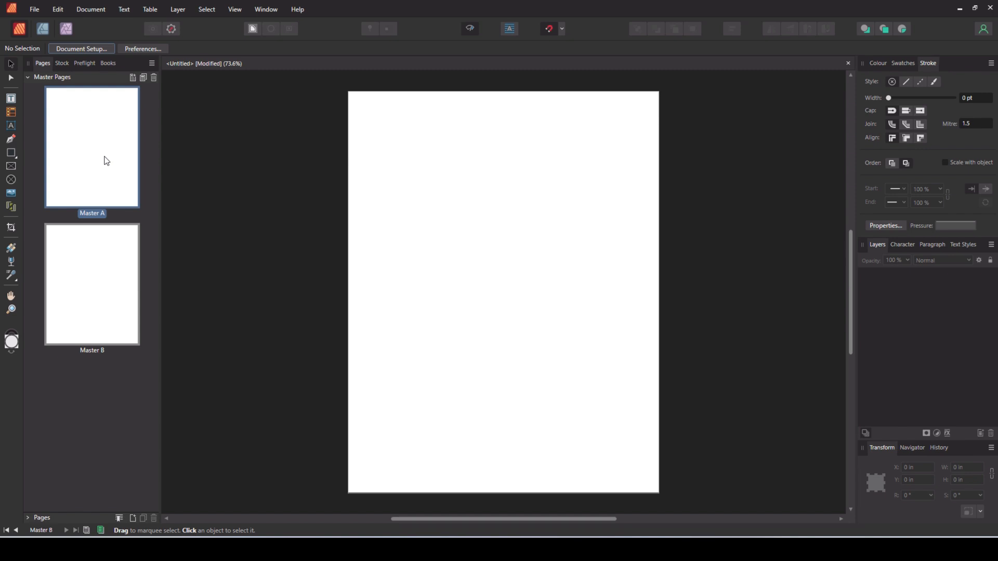
- Show the margin and bleed outlines on the page
click(232, 10)
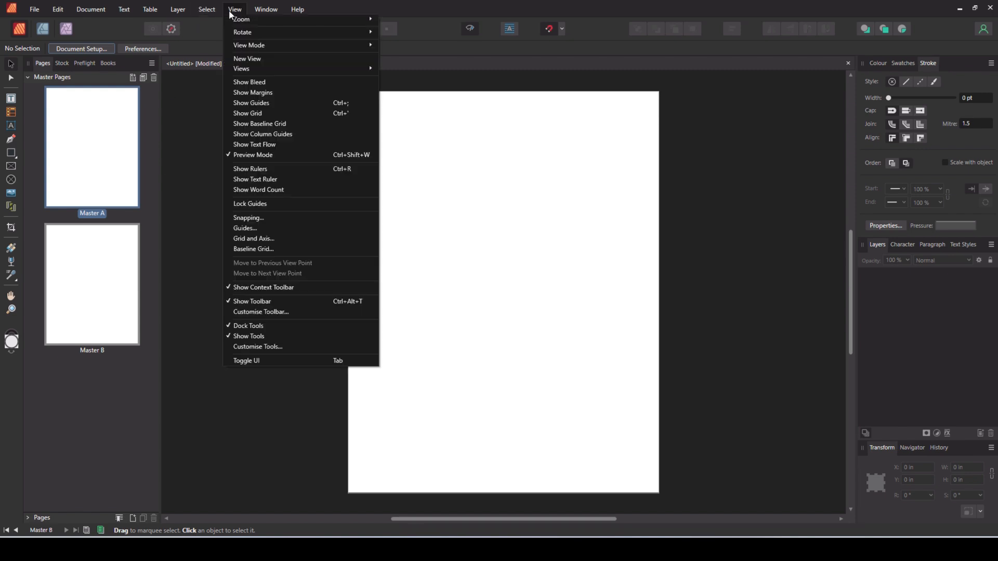
click(258, 92)
click(233, 12)
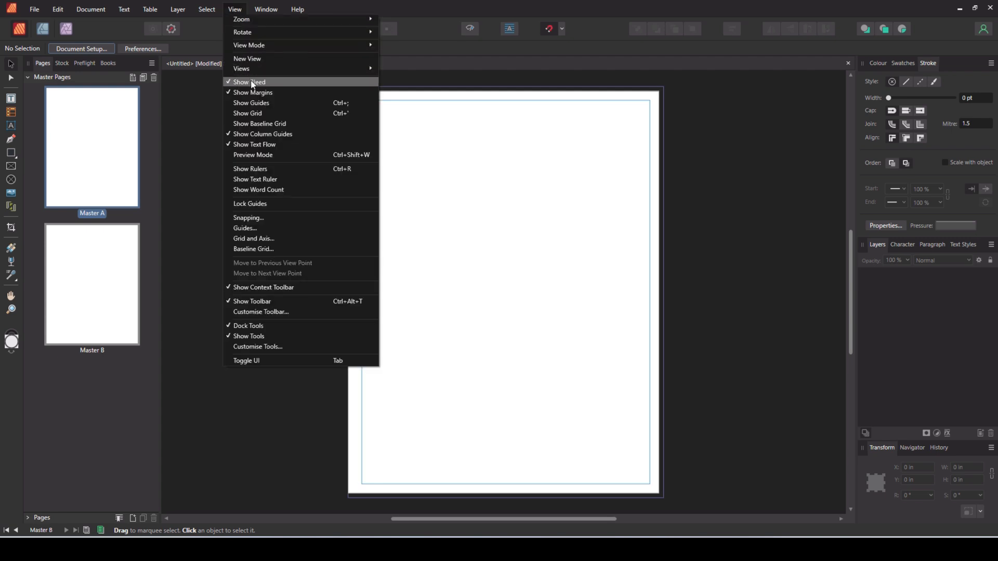
click(250, 81)
click(237, 11)
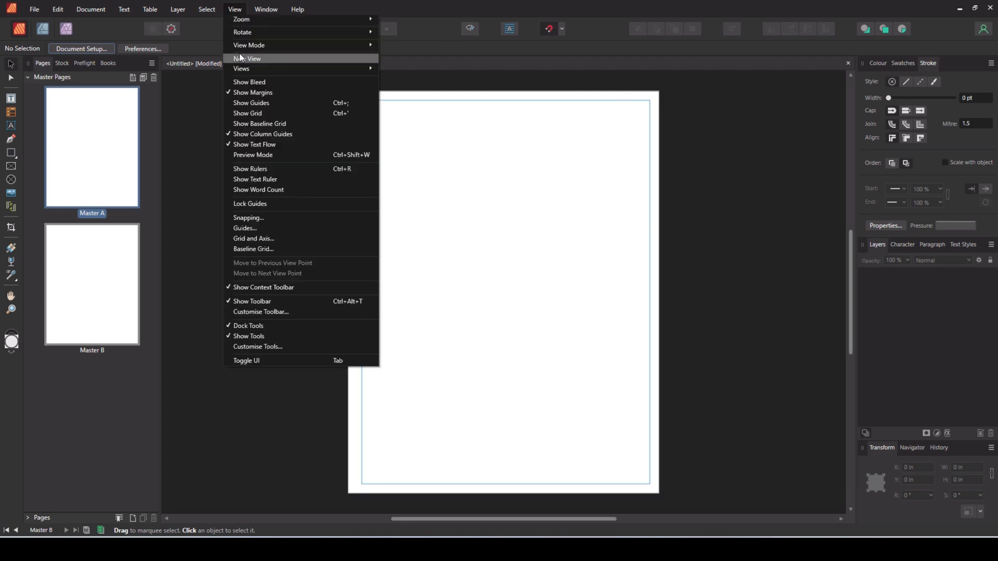
click(248, 83)
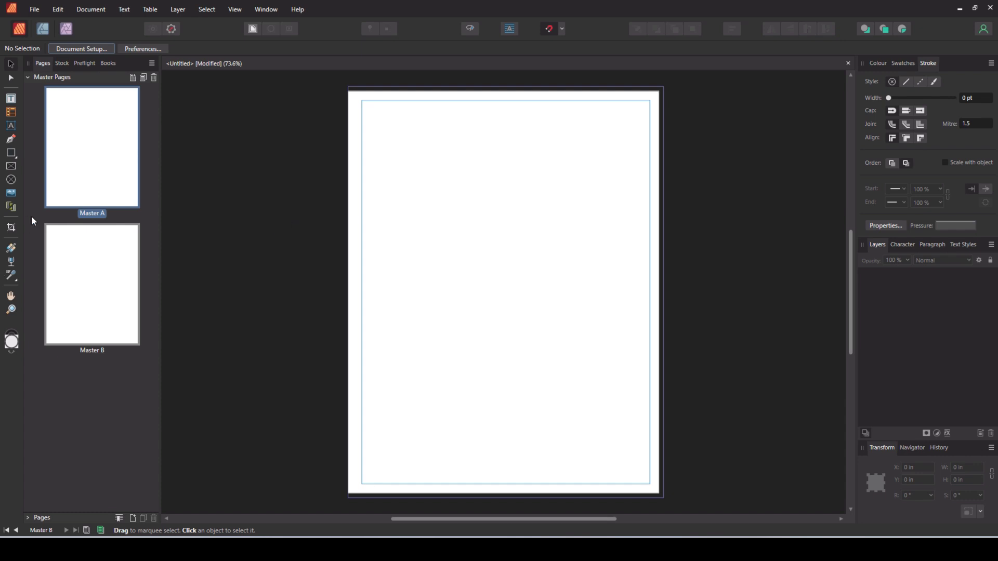
- Draw a picture frame about 2.09 × 2.32 in just inside the upper-left margins of the Master B page
click(13, 169)
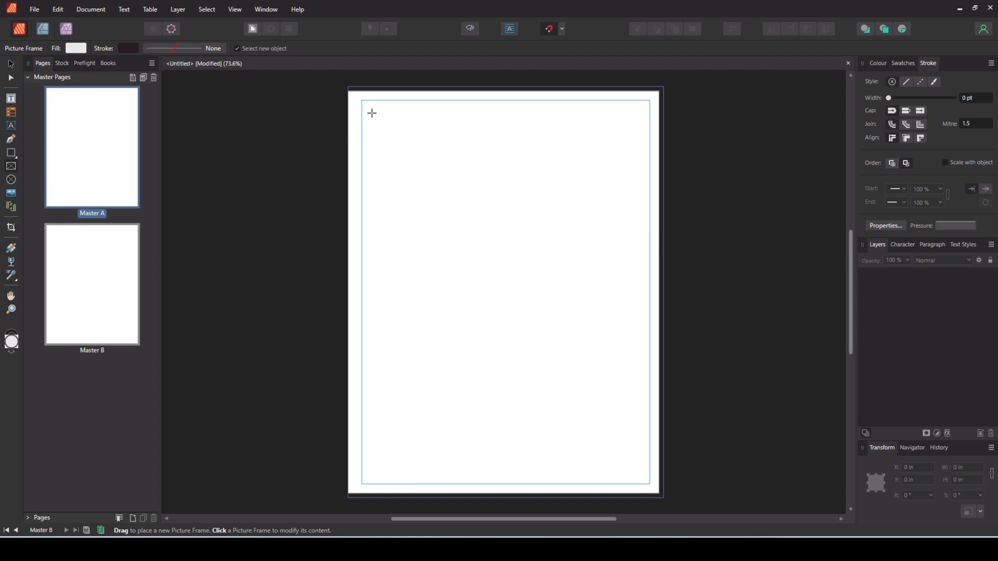
drag(372, 113, 443, 192)
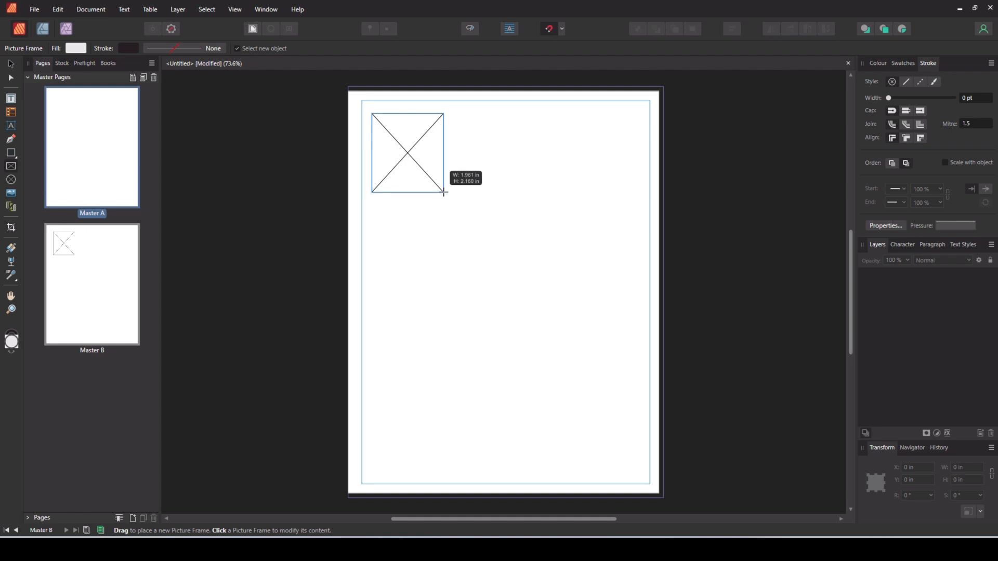
drag(443, 192, 447, 198)
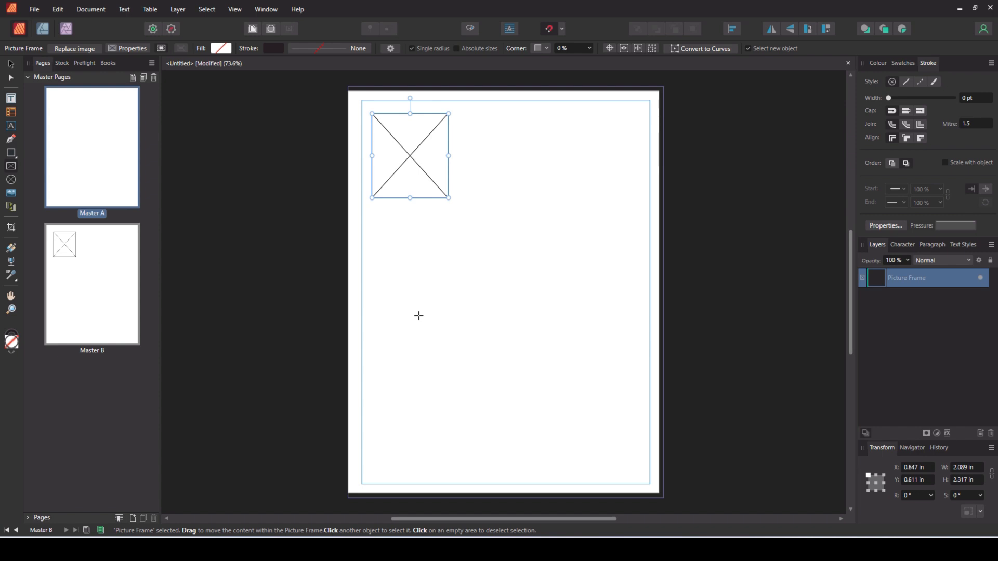
click(11, 64)
click(412, 270)
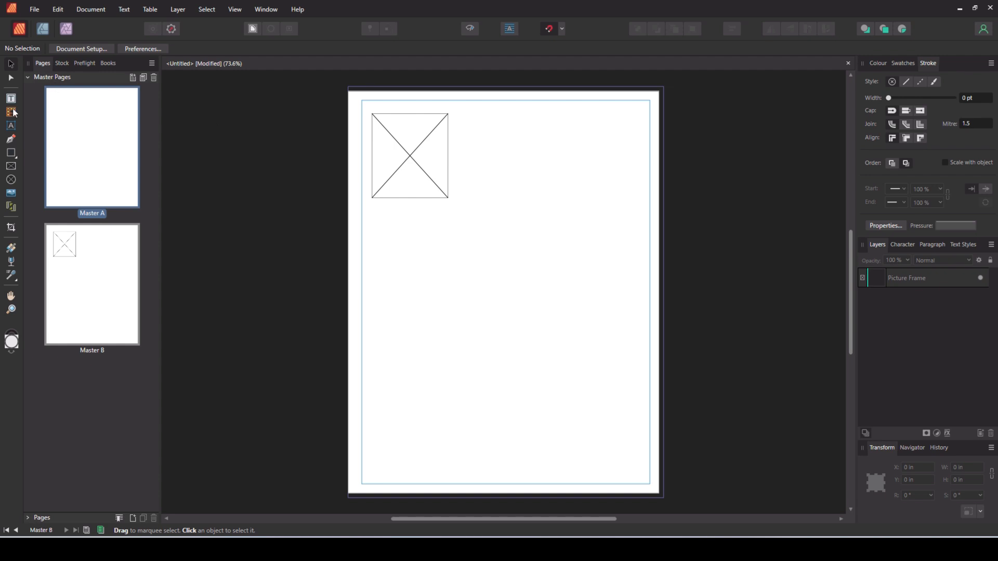
- Draw a horizontal Pen line about 4.79 in long beside the picture frame, level with the frame's upper edge
click(11, 138)
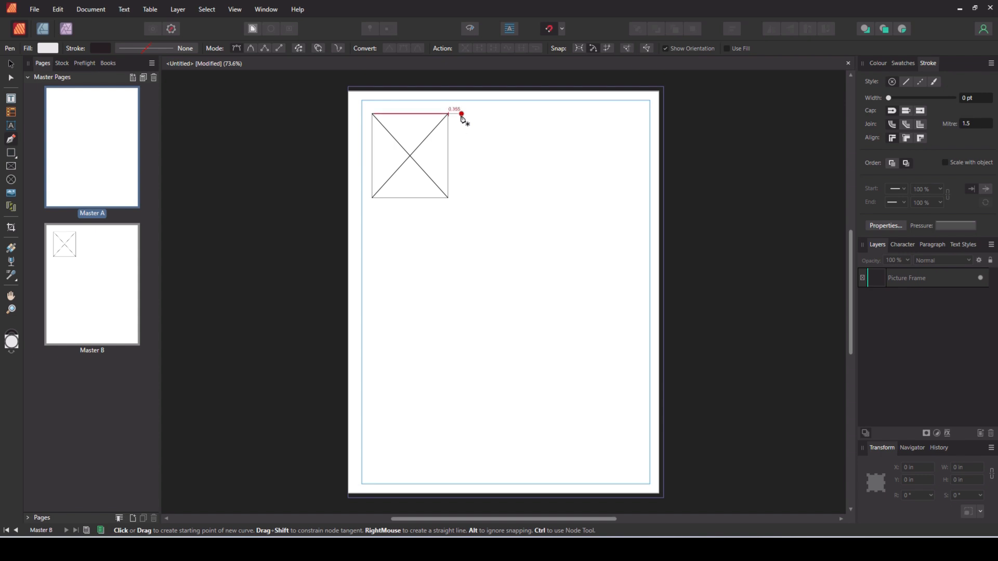
click(461, 113)
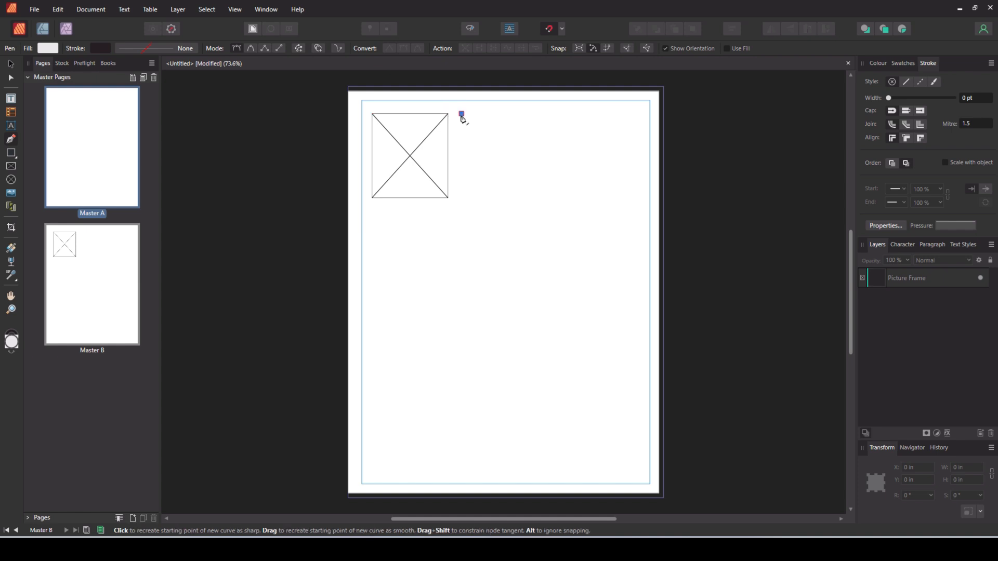
click(636, 114)
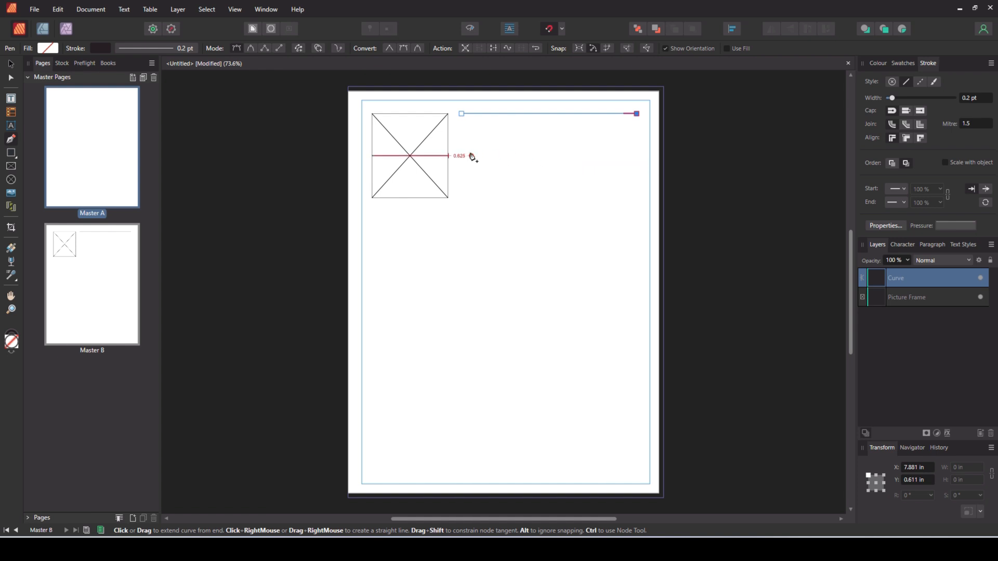
key(Escape)
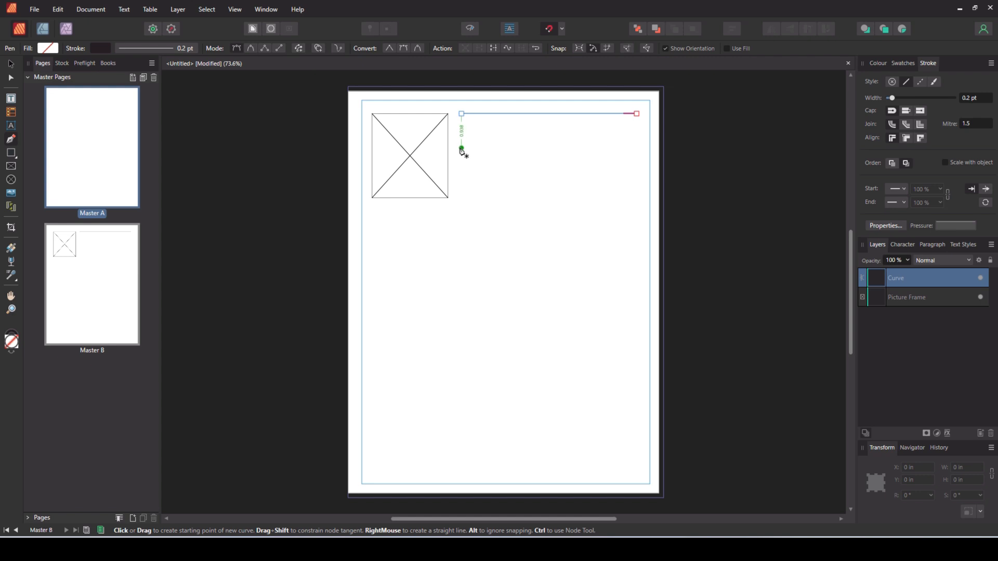
- Draw an equally long second line about 0.94 in below the first and a third line roughly midway between them
click(462, 149)
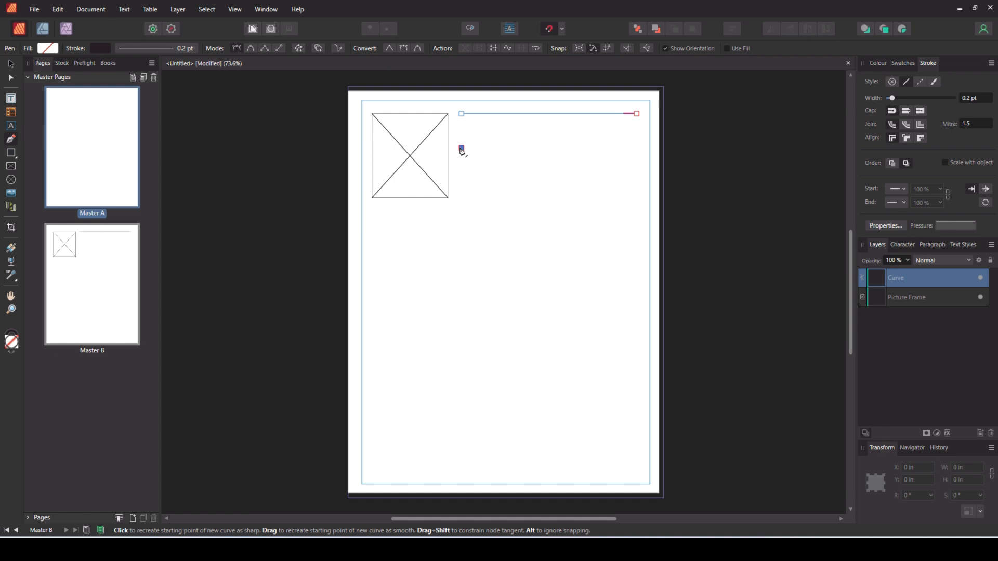
click(635, 148)
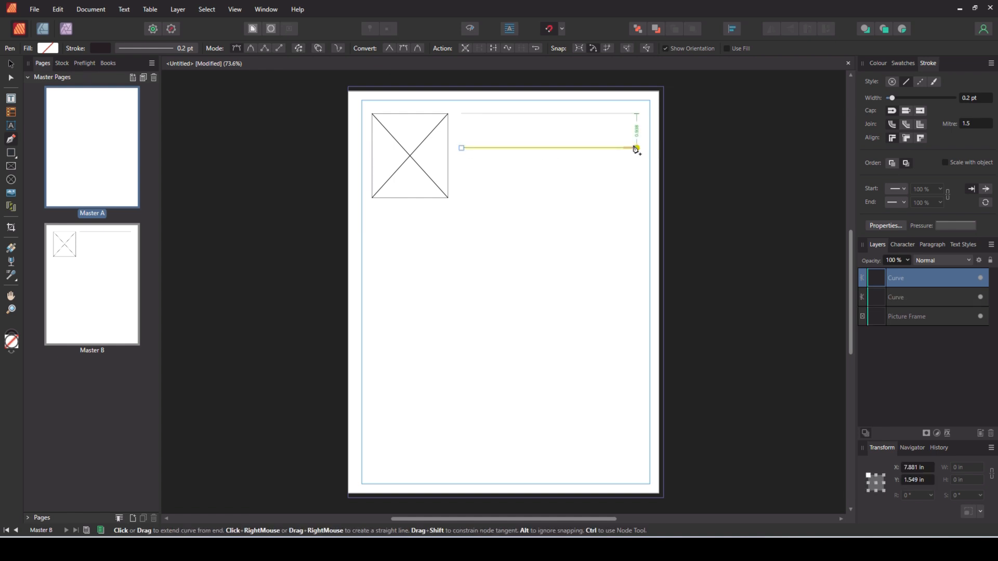
key(Escape)
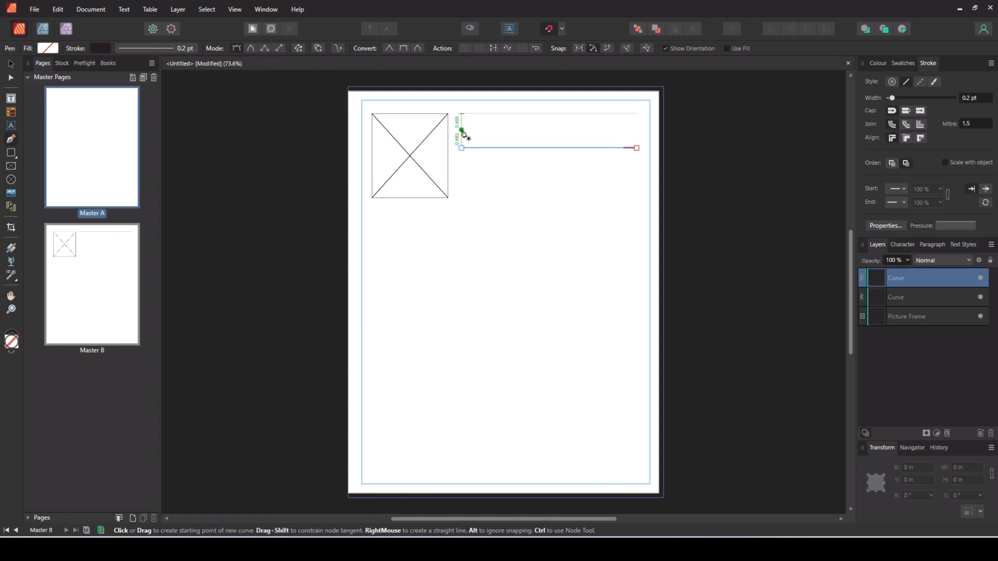
click(461, 130)
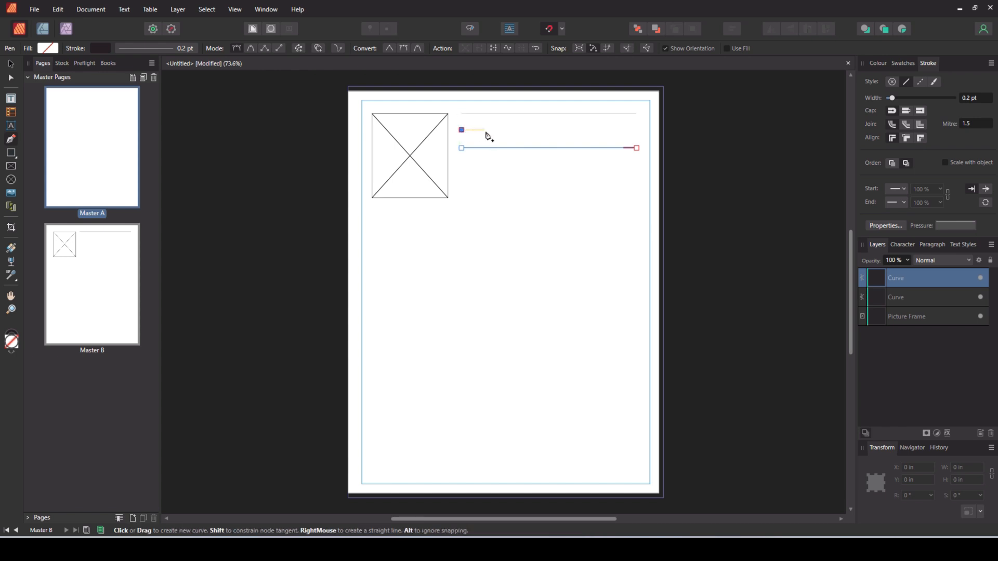
click(635, 131)
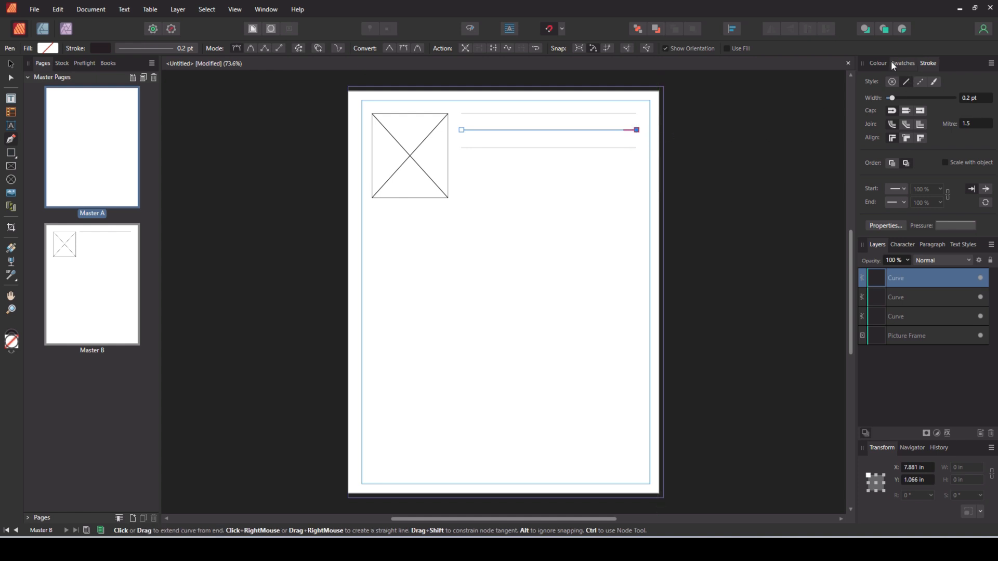
- Give the middle line a dashed stroke style and check the dashes up close
click(921, 83)
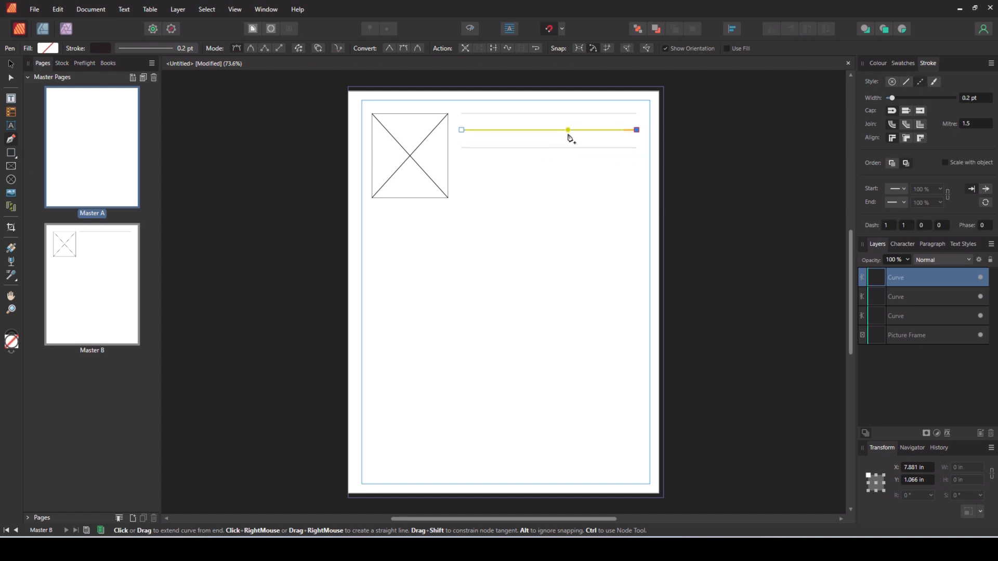
scroll(543, 133, up, 8)
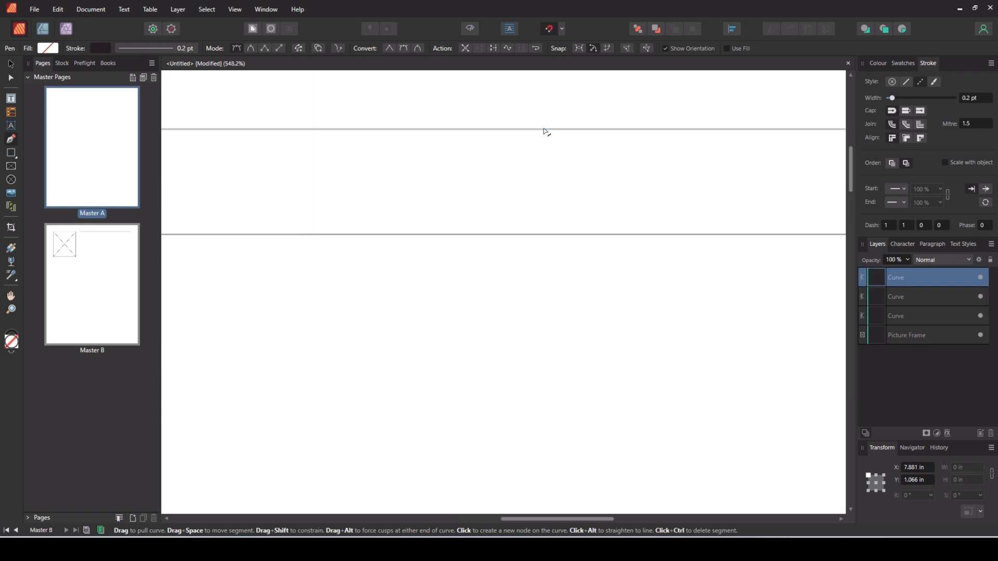
scroll(543, 130, up, 3)
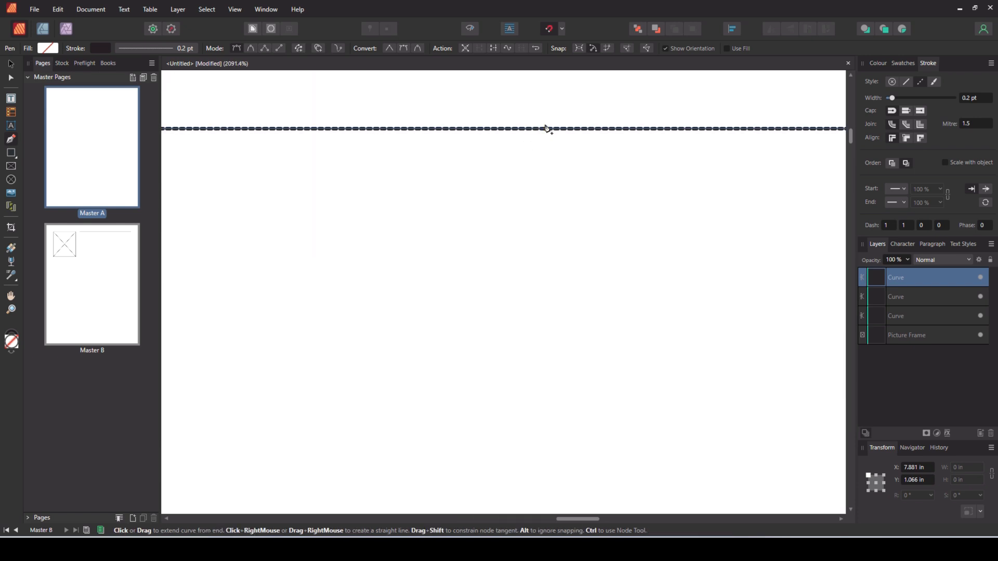
scroll(552, 164, down, 5)
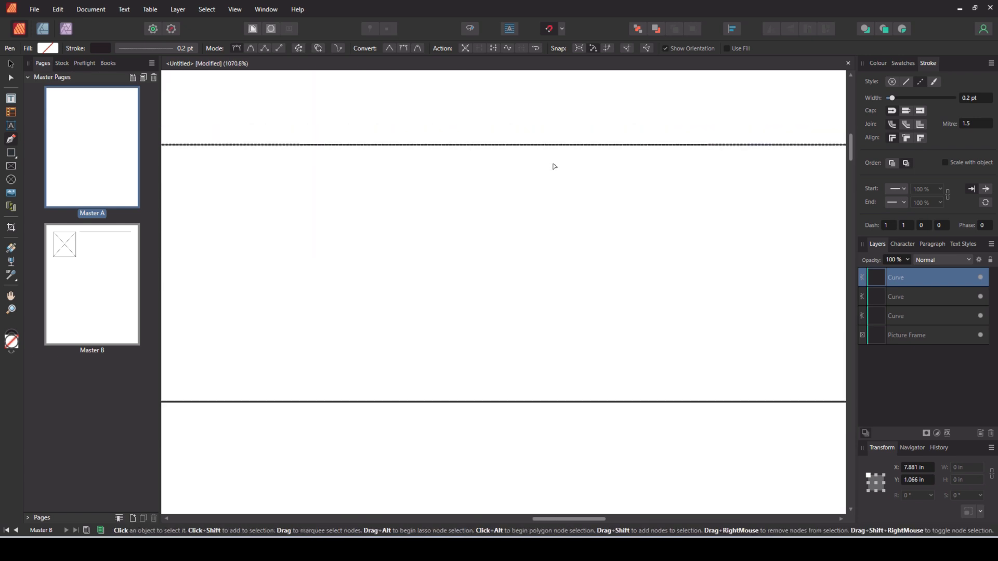
scroll(703, 162, down, 3)
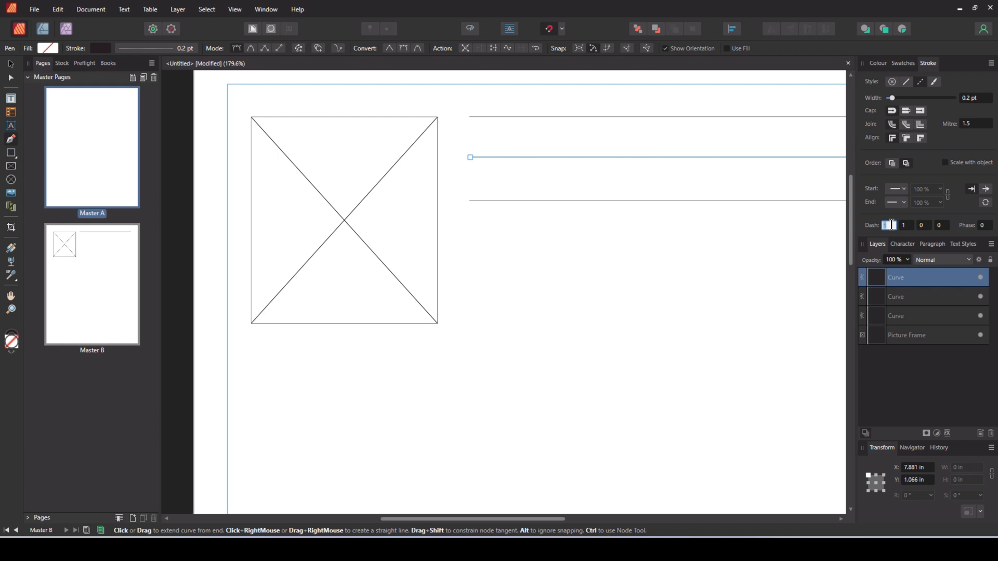
- Set the middle line's dash pattern to a dash of 6 and a gap of 5
text(6)
click(906, 225)
text(5)
key(Return)
click(11, 64)
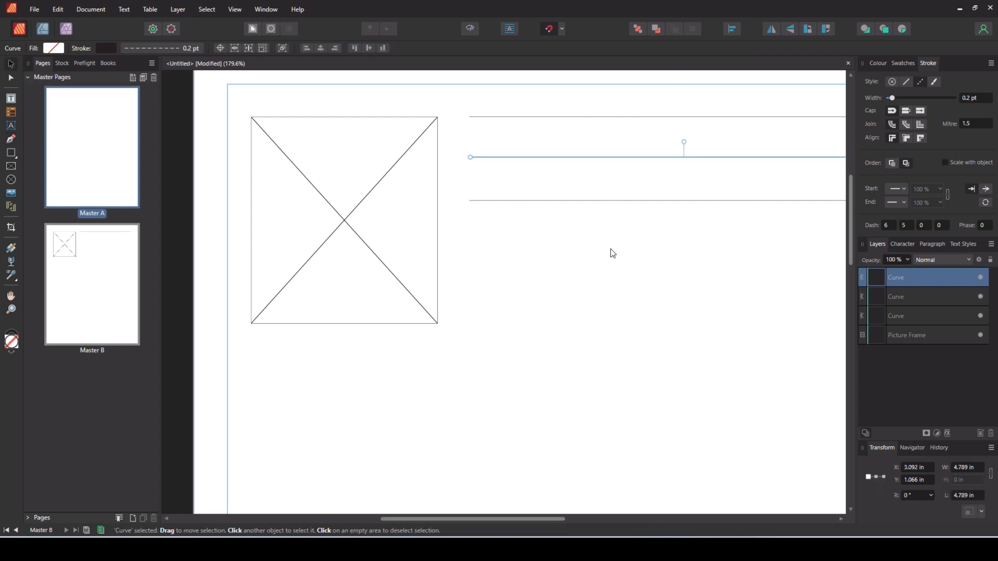
- Lengthen the middle line's dashes to 10 and deselect it
click(612, 251)
scroll(678, 170, up, 3)
scroll(677, 169, down, 3)
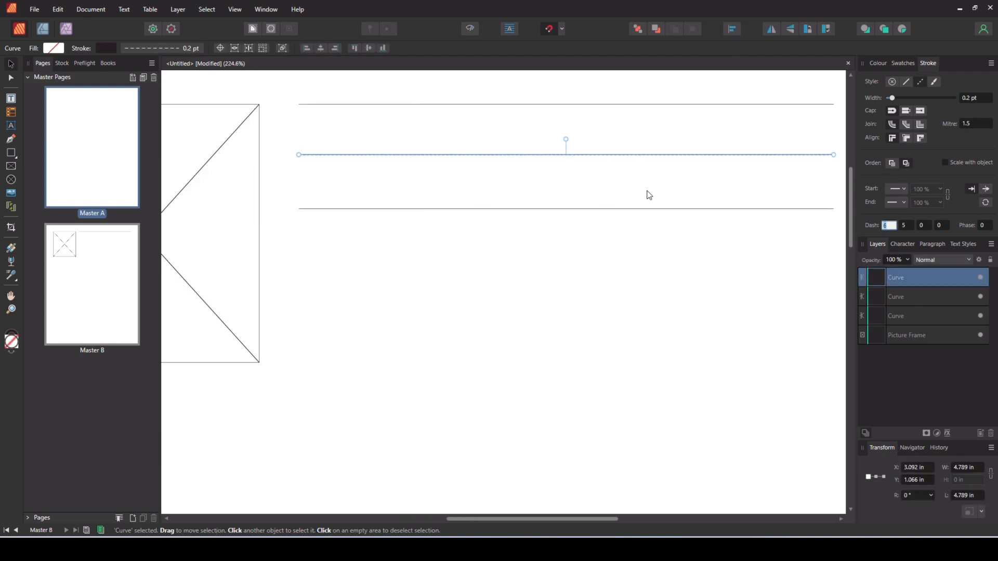
text(10)
click(643, 205)
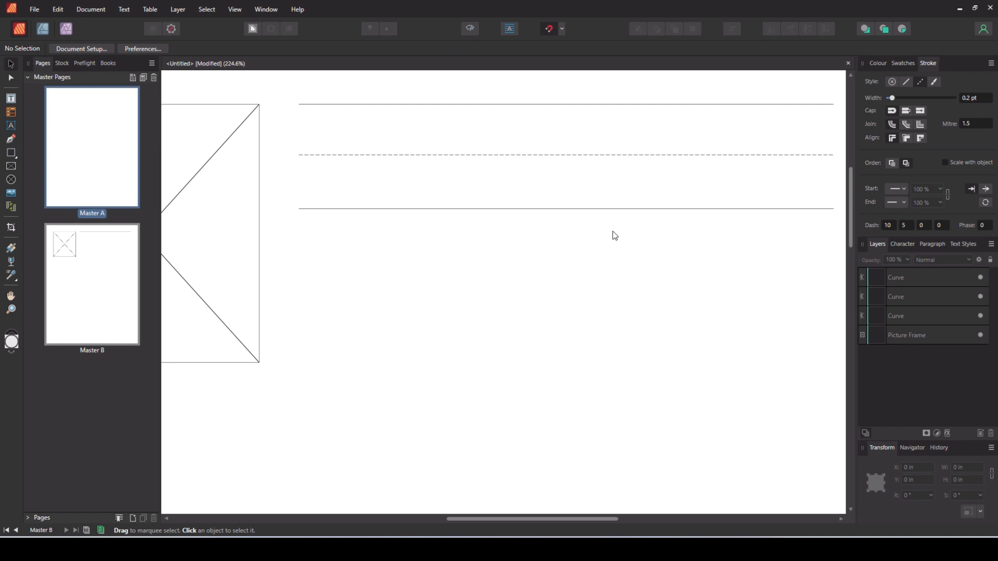
- Select all three writing lines and distribute them evenly in the vertical direction
click(529, 208)
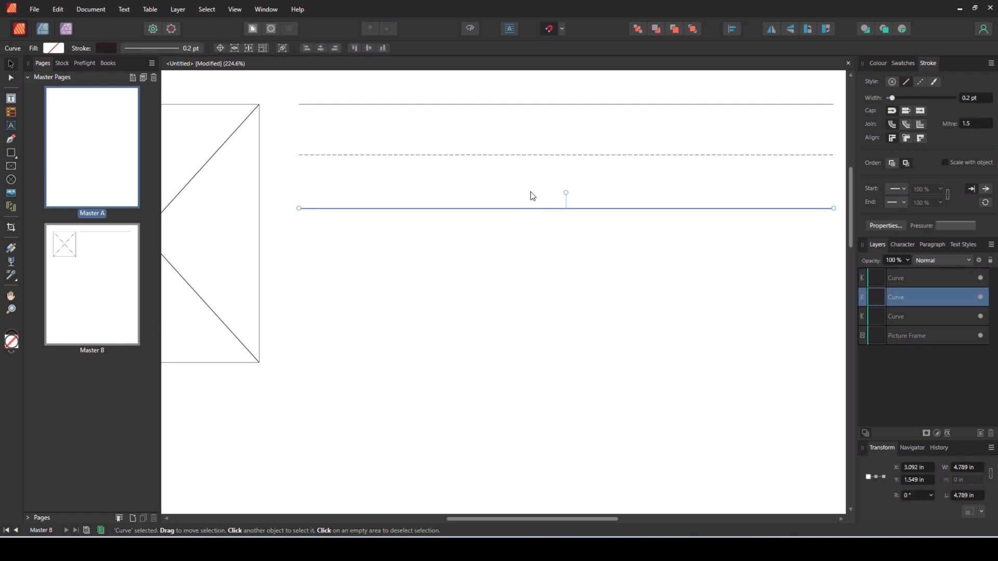
shift+click(546, 155)
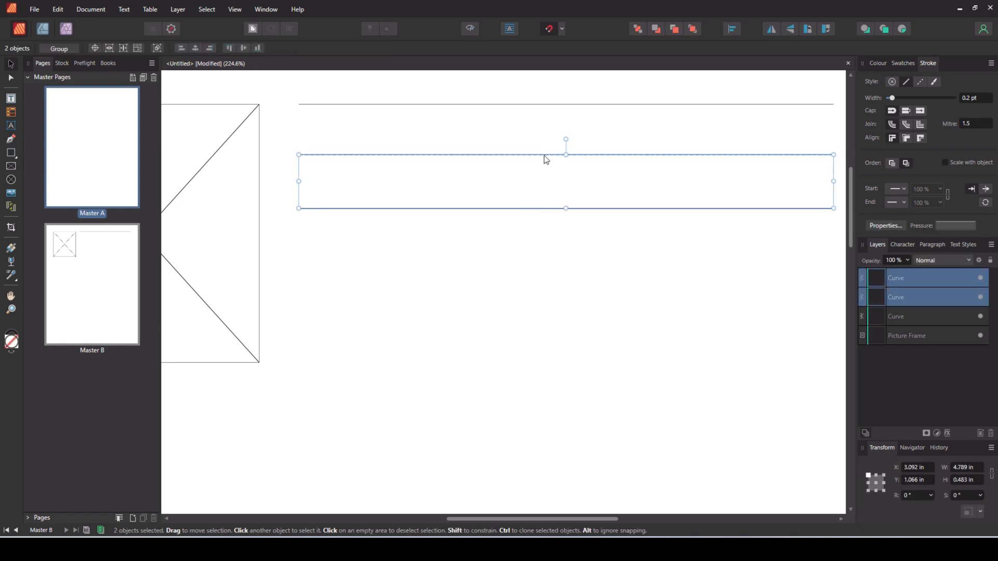
shift+click(553, 105)
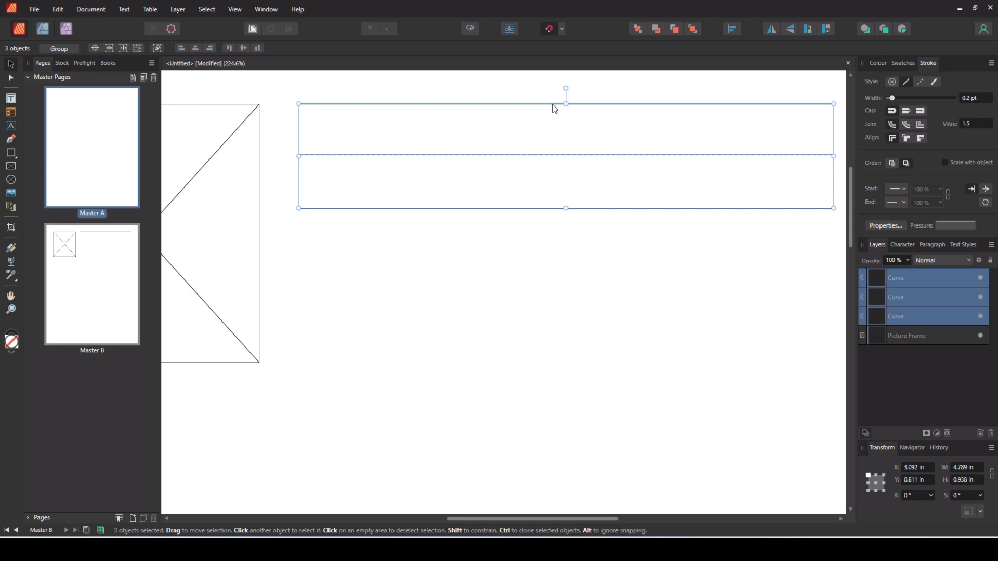
click(731, 30)
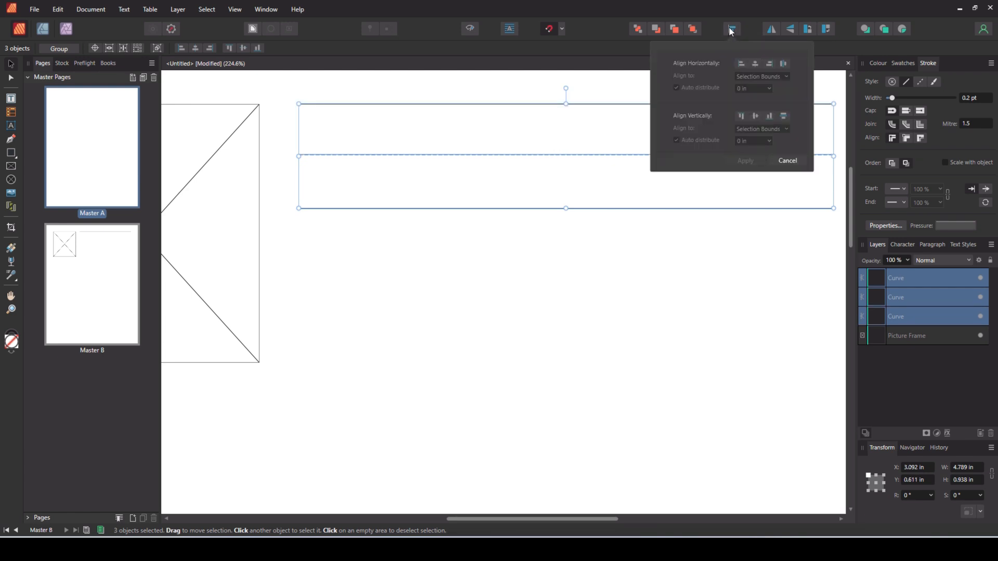
click(783, 118)
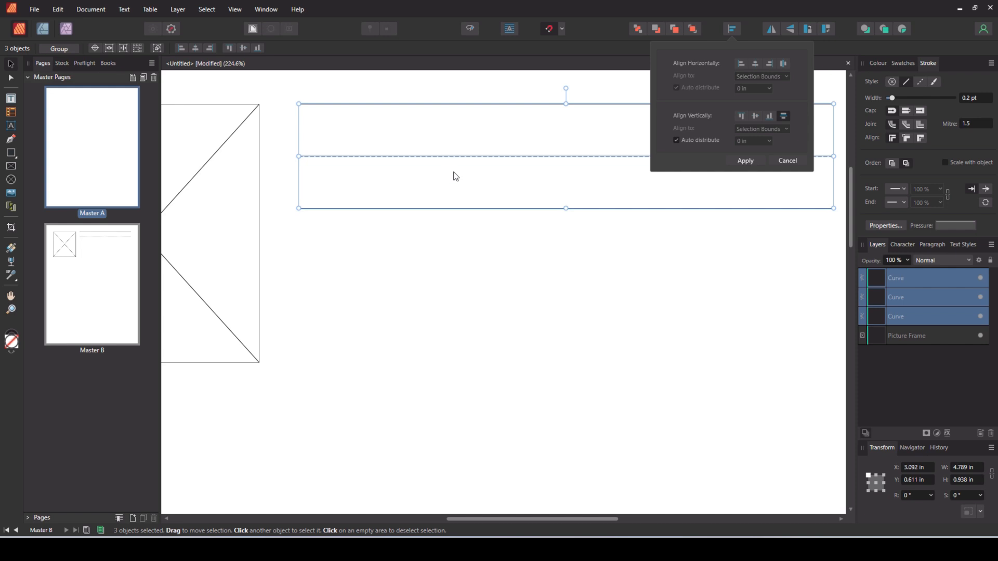
click(482, 304)
- Group the three writing lines and place a copy below, with its lowest line level with the picture frame's lower edge
scroll(402, 152, down, 3)
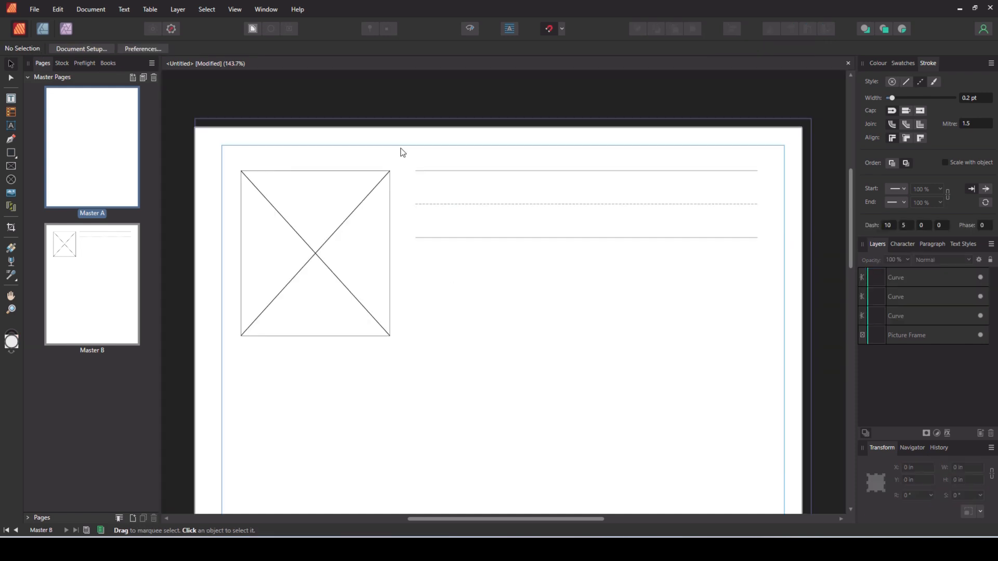
drag(401, 150, 773, 275)
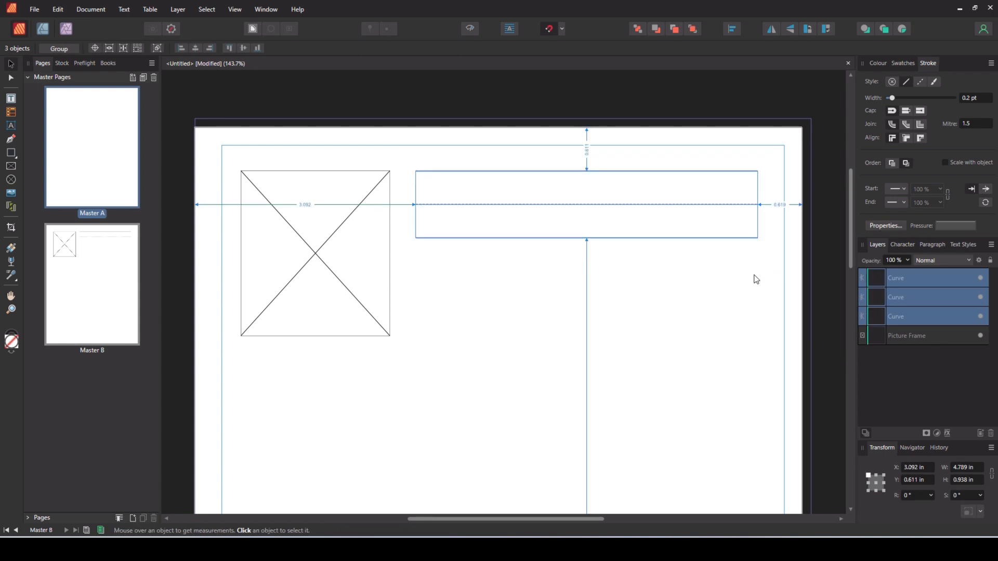
key(ctrl+g)
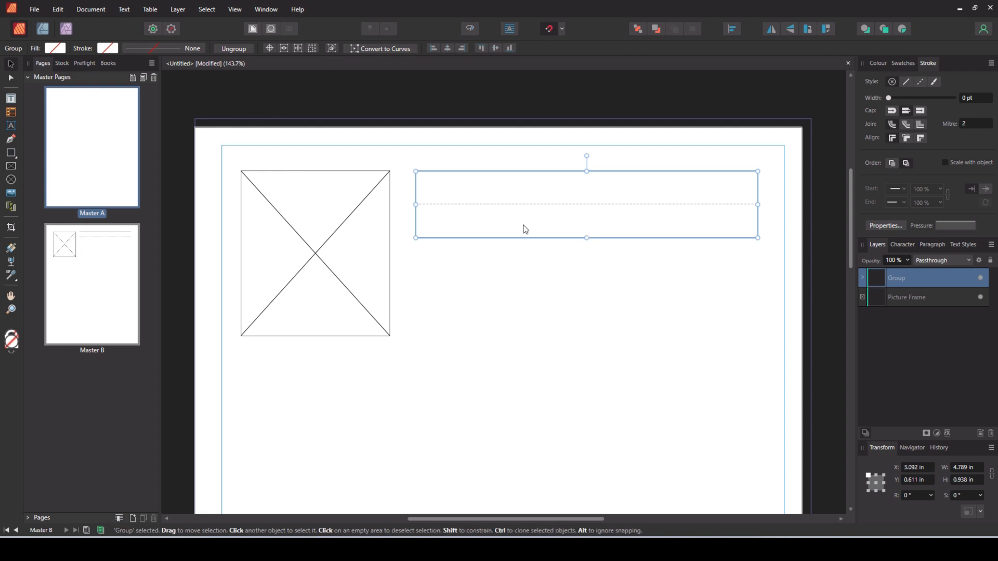
drag(526, 221, 525, 319)
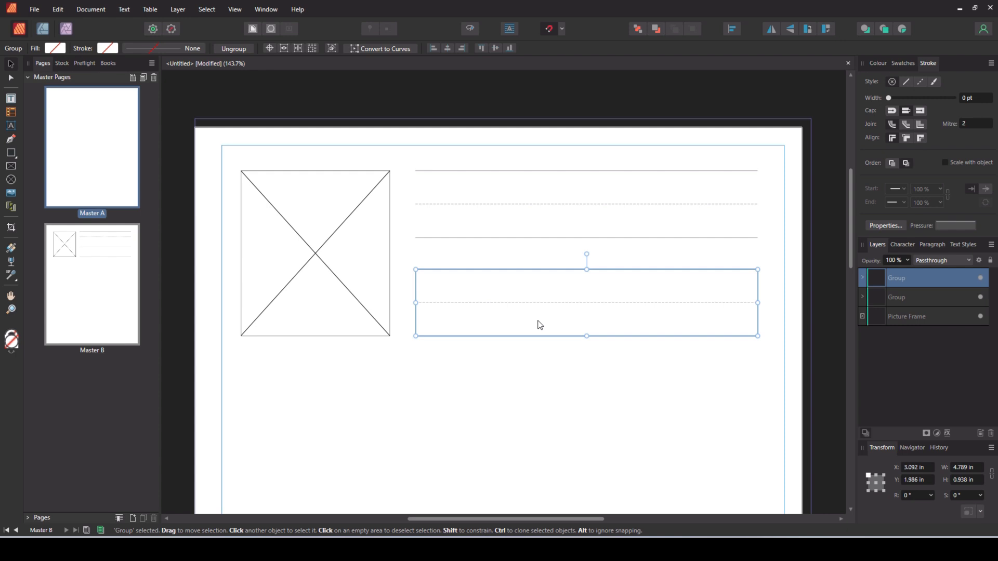
- Duplicate both line groups together and place the copies directly below, at about Y 3.33 in
drag(790, 366, 394, 133)
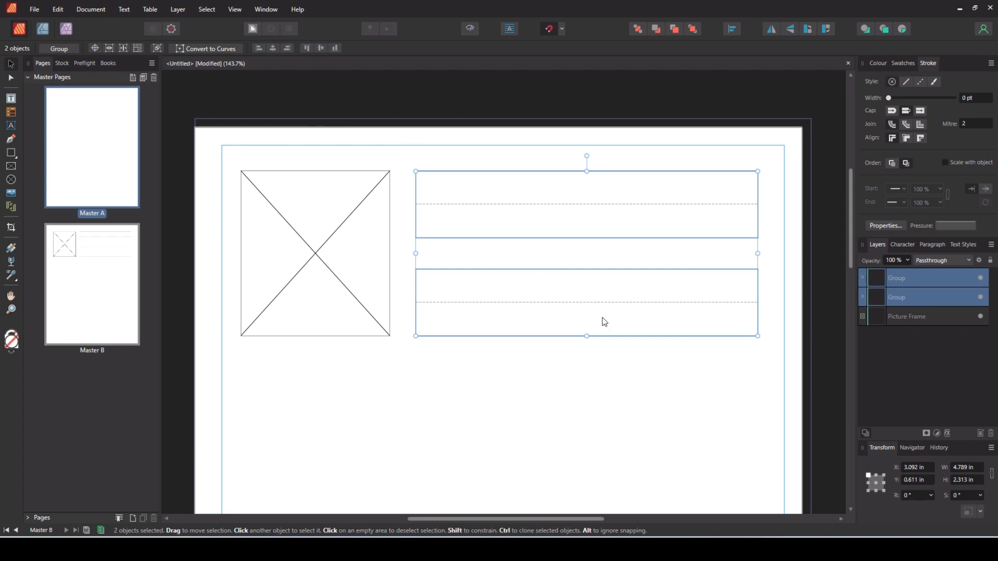
drag(577, 287, 596, 484)
scroll(623, 442, down, 3)
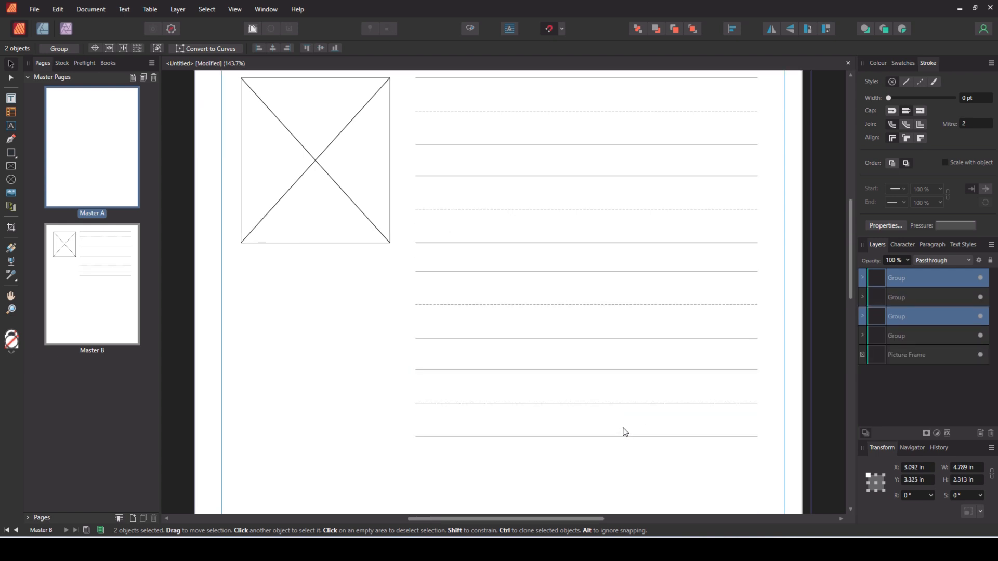
- Widen the two copied line groups to about 7.23 in so they start at the picture frame's left edge
drag(413, 354, 242, 354)
scroll(650, 323, down, 4)
scroll(621, 364, down, 3)
scroll(622, 364, up, 3)
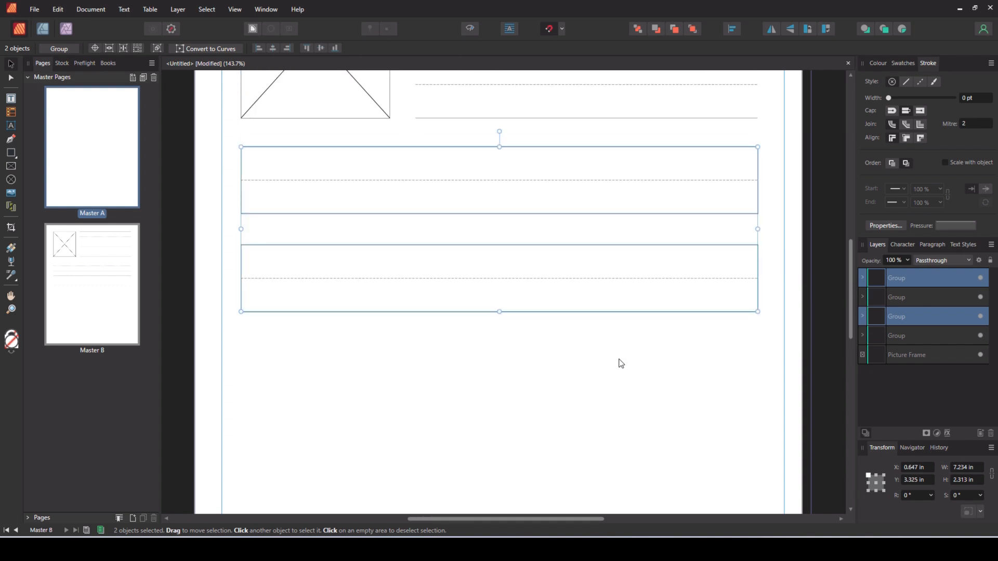
- Duplicate the pair of wide line groups twice down the page, filling it to the bottom margin, and deselect
ctrl+scroll(621, 364, down, 3)
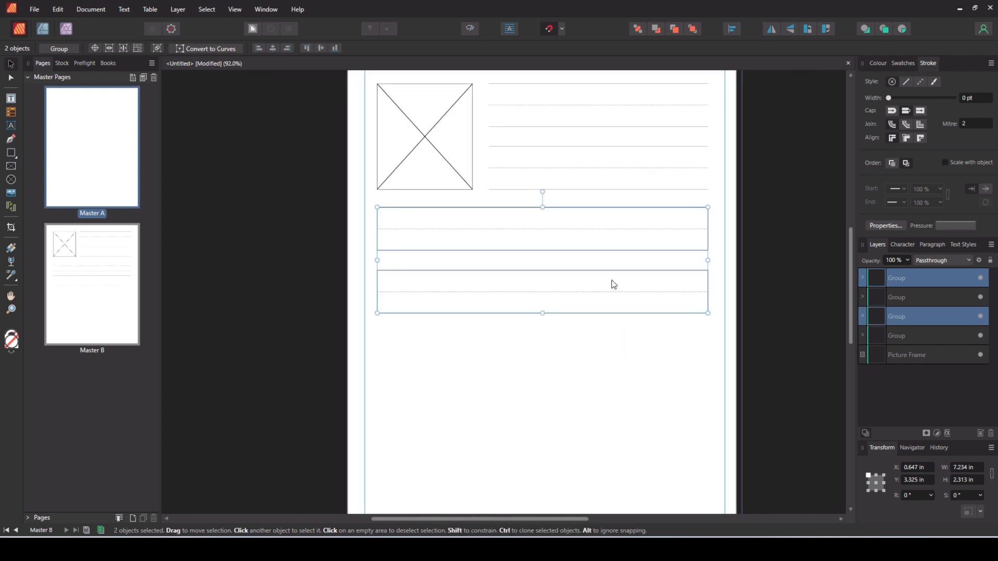
drag(614, 284, 621, 407)
scroll(624, 333, down, 3)
drag(575, 322, 588, 434)
click(800, 349)
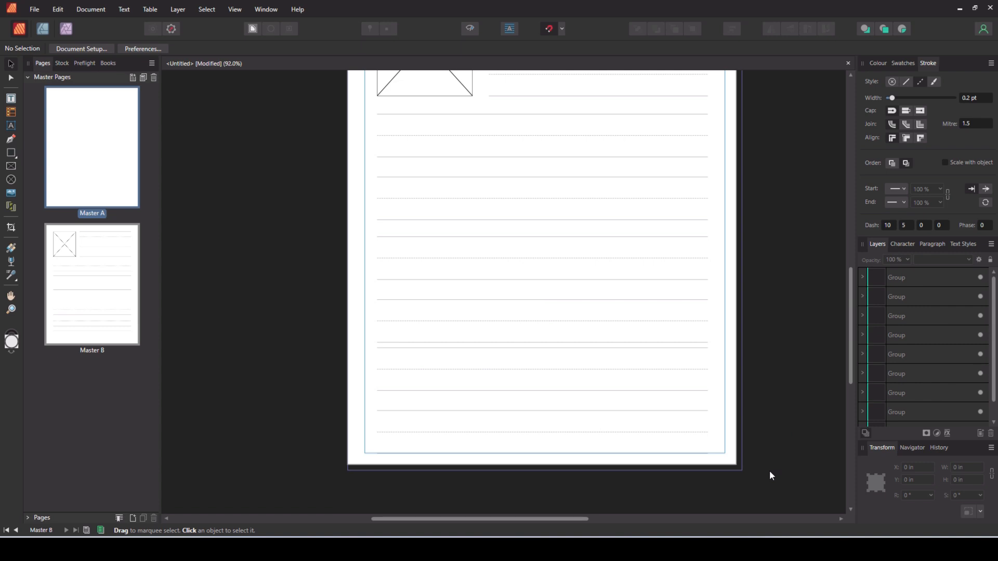
- Distribute all the writing-line groups on the master page evenly in the vertical direction, excluding the picture frame from the selection
scroll(795, 435, up, 3)
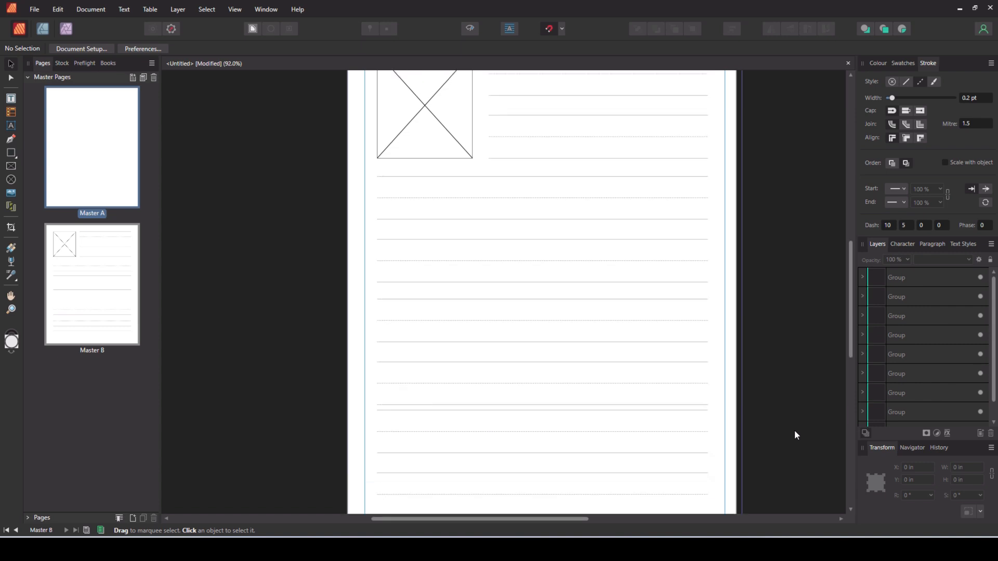
scroll(793, 435, up, 1)
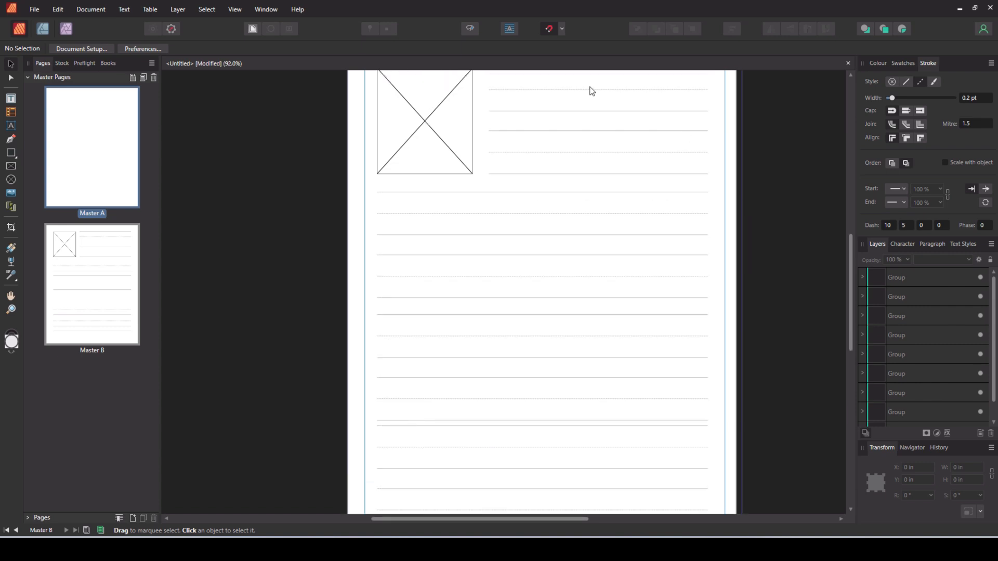
scroll(793, 374, down, 2)
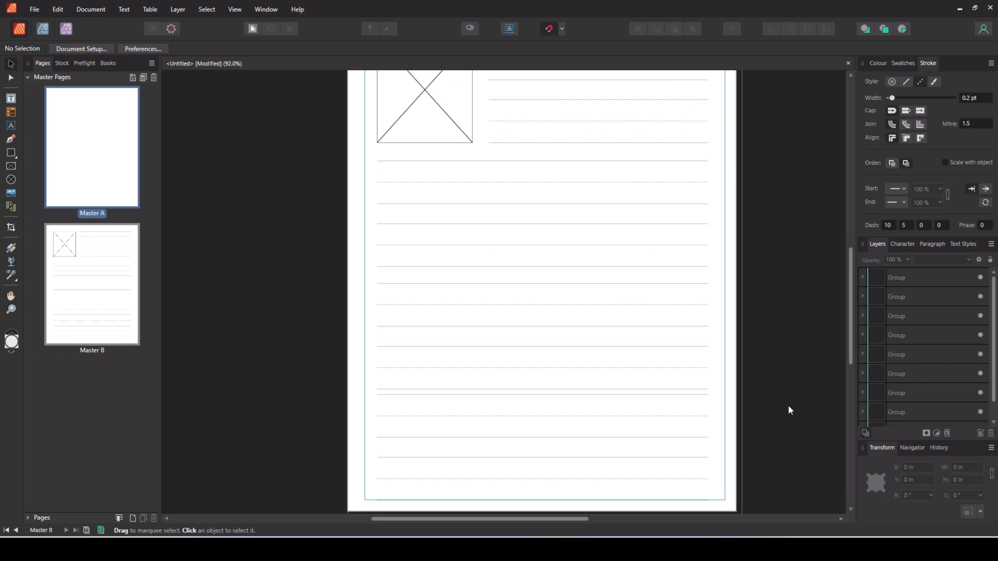
drag(741, 488, 379, 48)
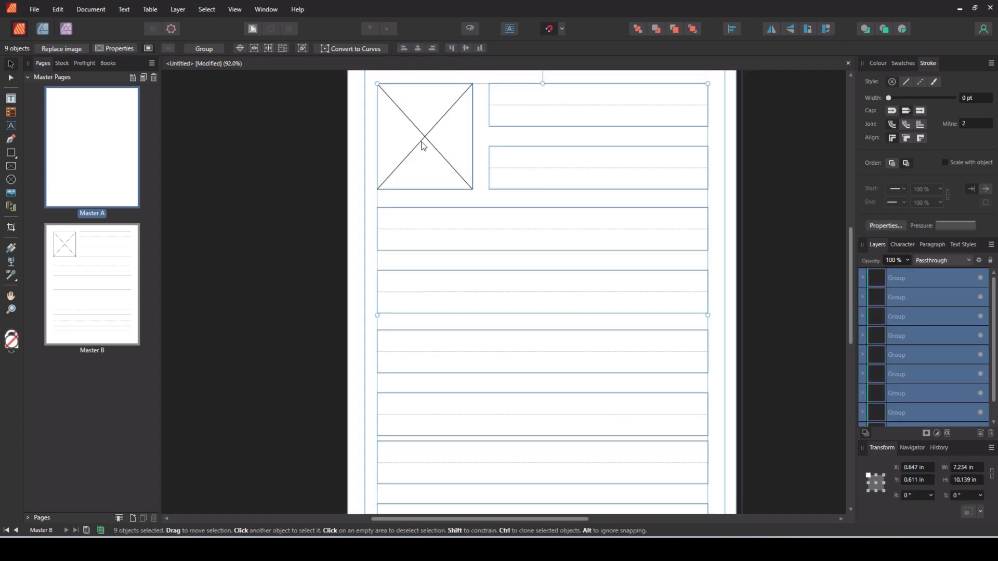
shift+click(423, 145)
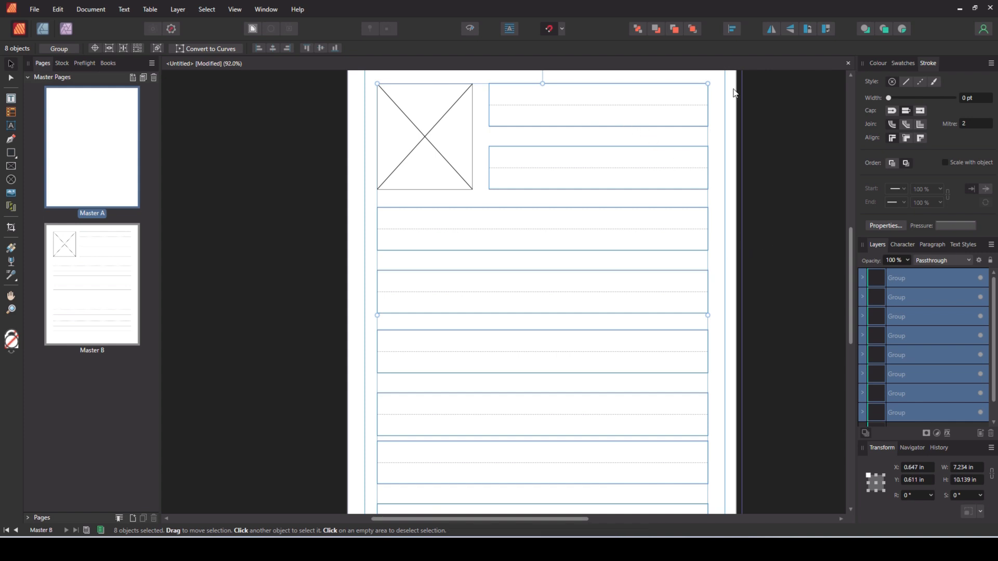
click(731, 29)
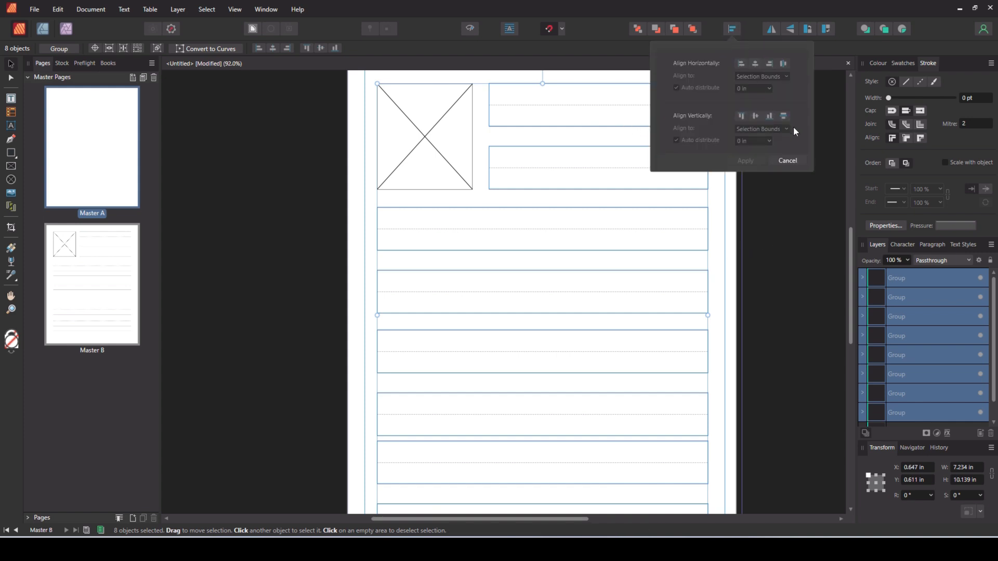
click(782, 115)
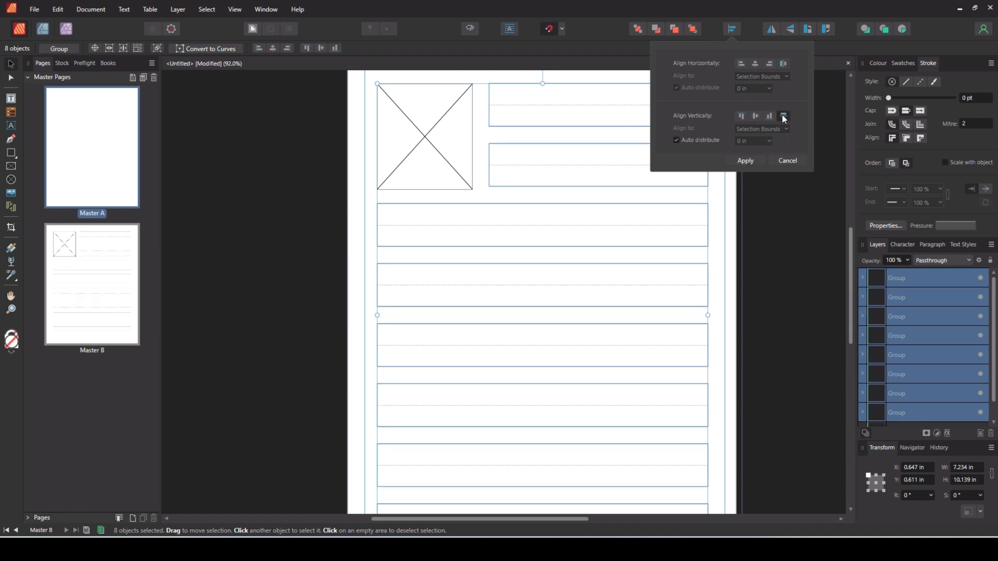
click(804, 286)
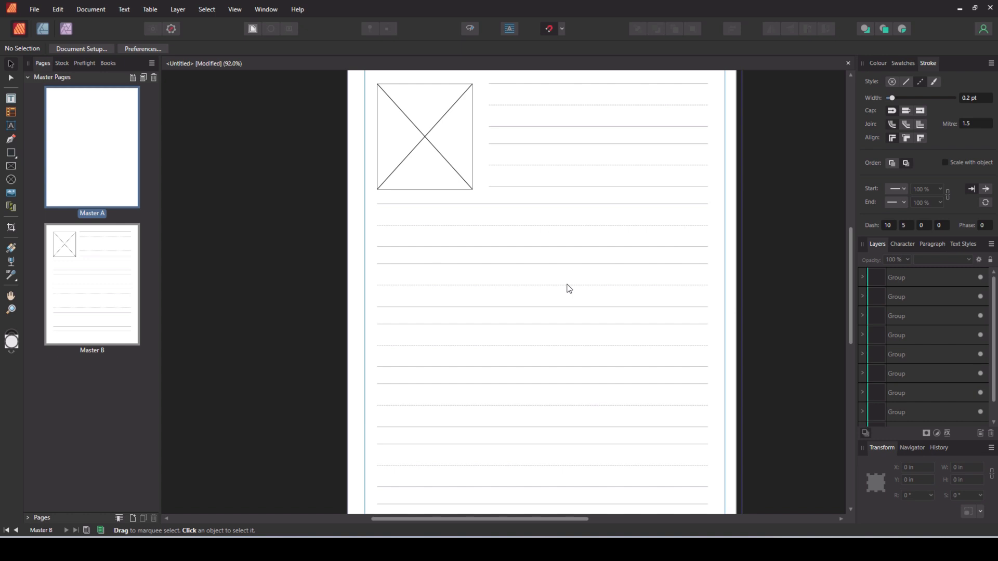
- Show the document pages in place of the masters and load the beaver drawing 1.svg from Baby-Animals-Svg-Bundle-Outline-52059630 into Master B's picture frame
scroll(607, 292, up, 5)
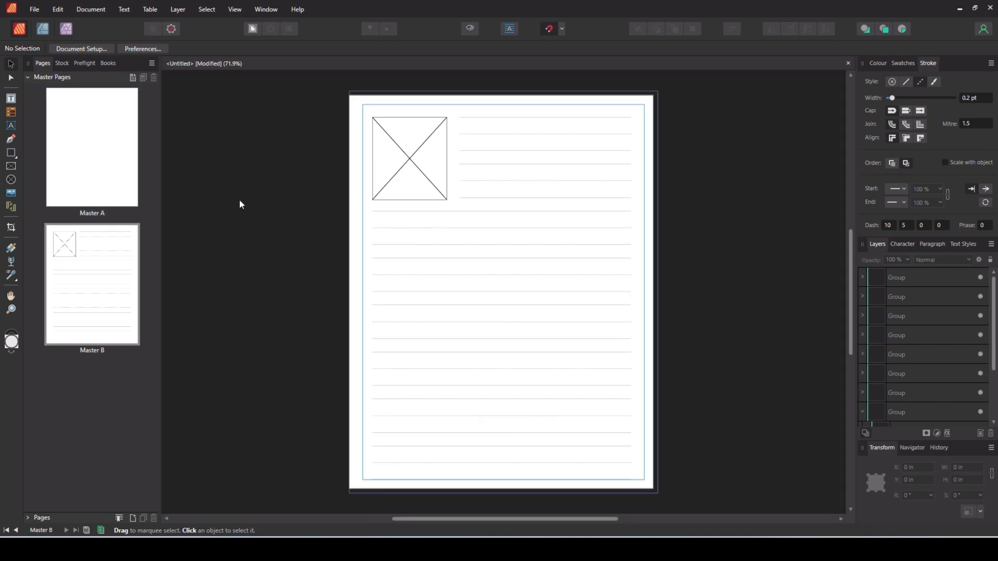
click(27, 78)
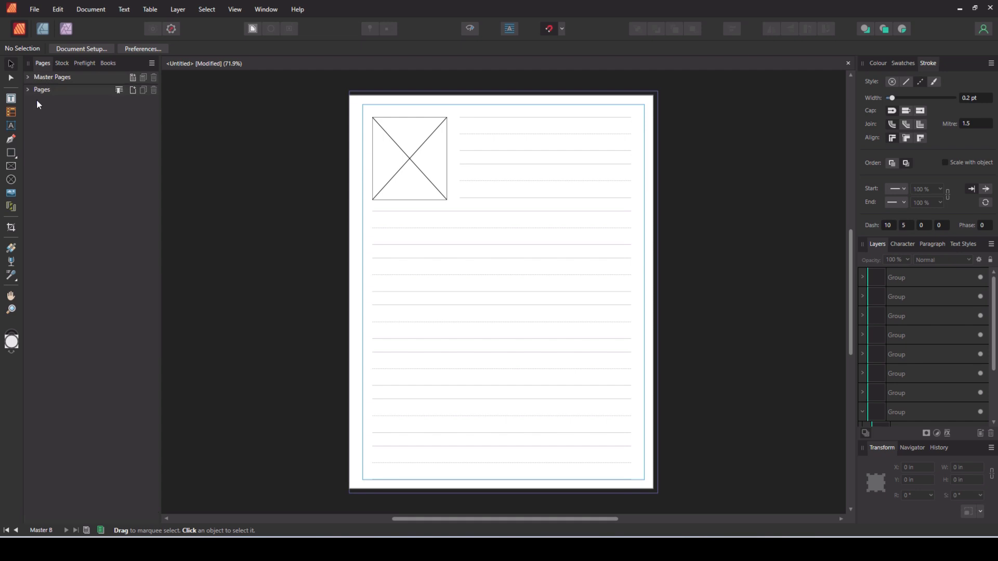
click(28, 89)
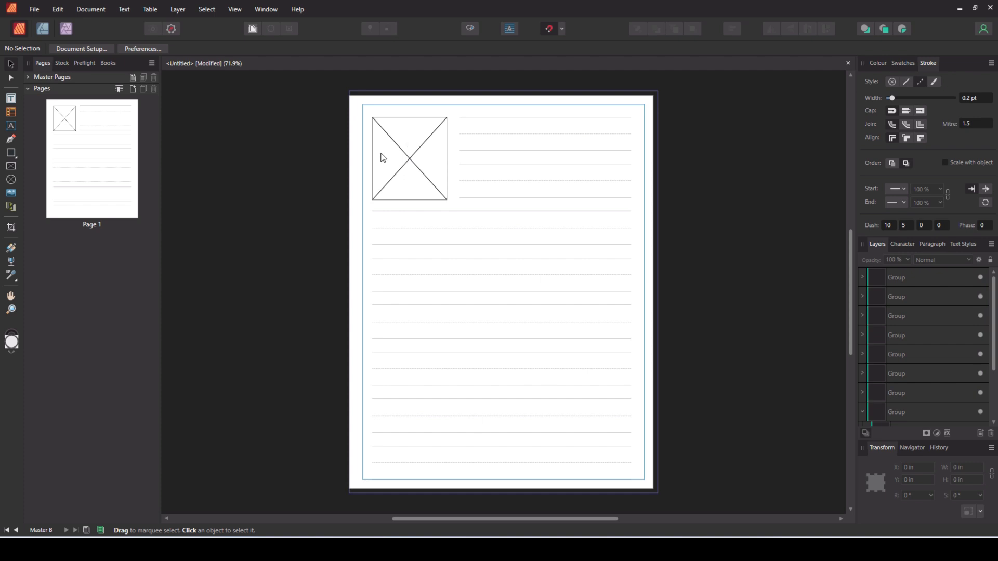
double_click(410, 173)
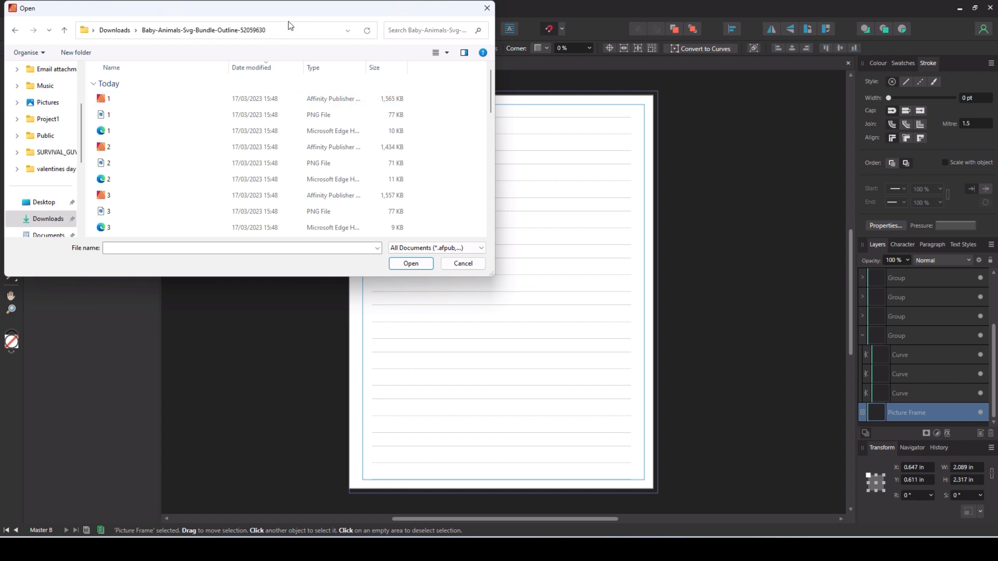
drag(302, 13, 593, 221)
drag(408, 343, 413, 166)
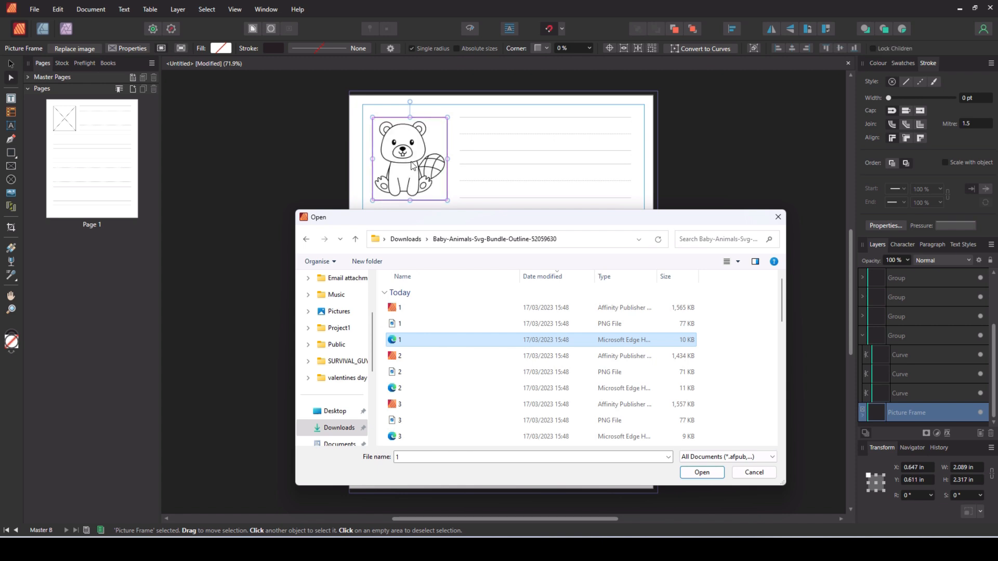
drag(641, 212, 641, 247)
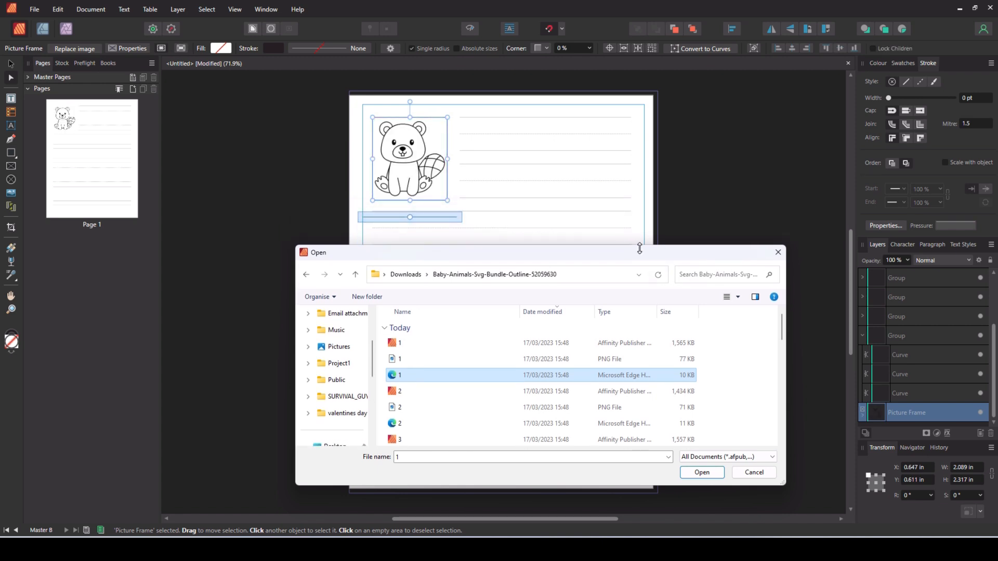
click(778, 252)
click(726, 239)
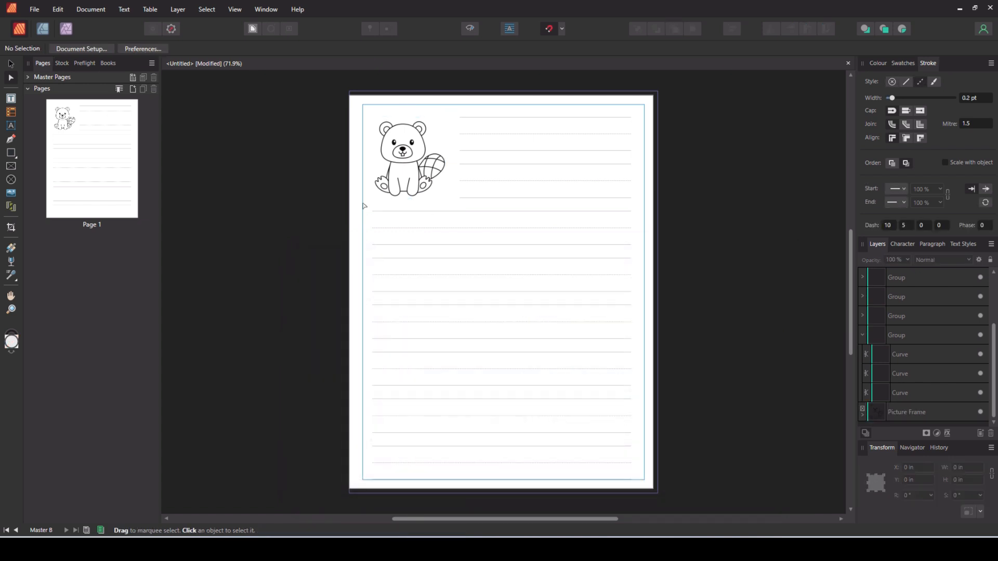
click(391, 183)
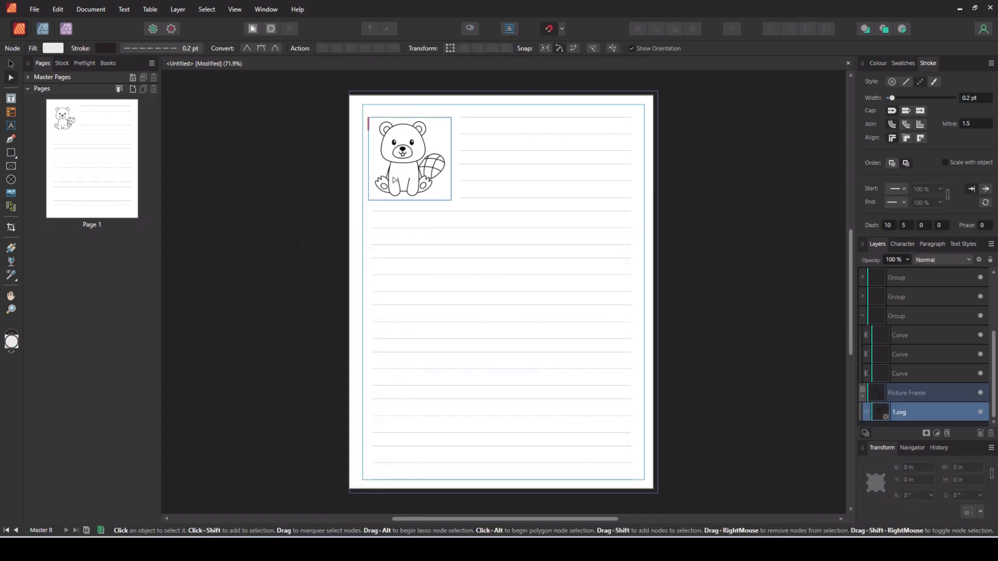
click(730, 195)
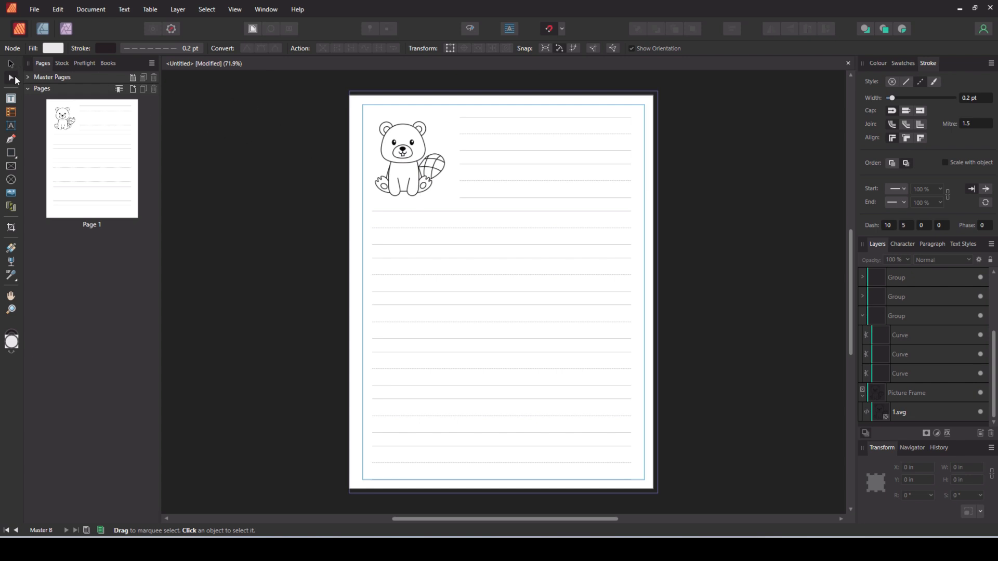
- Add a capital "B" as artistic text on the first writing line beside the beaver, in Ms Dotty Regular at about 94.3 pt
click(14, 129)
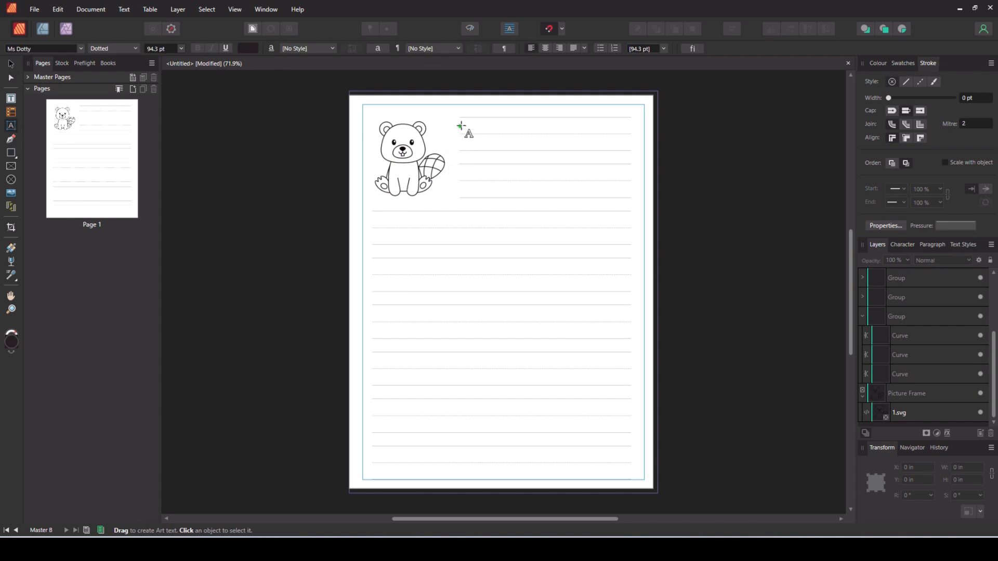
drag(460, 117, 475, 147)
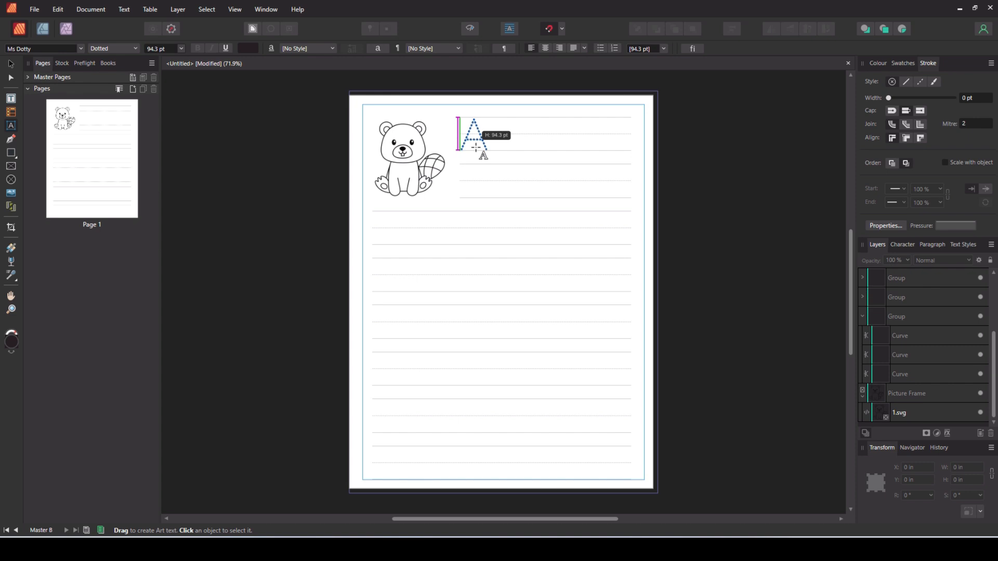
drag(476, 147, 475, 151)
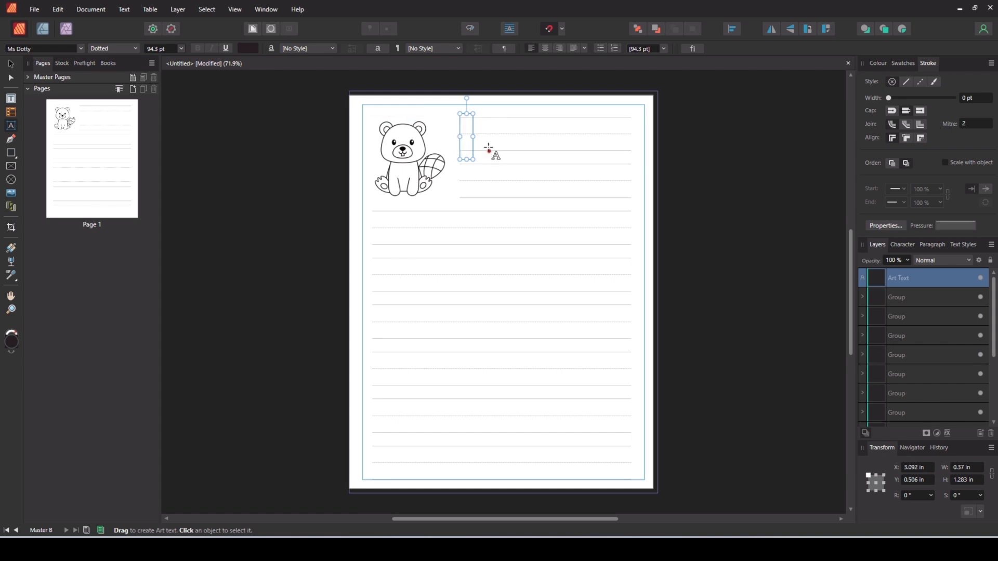
click(81, 49)
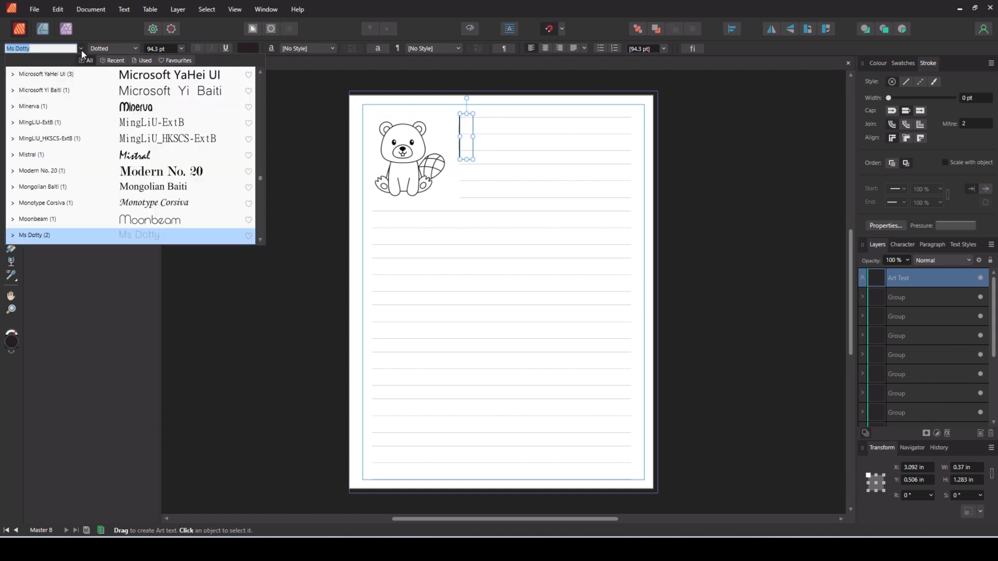
scroll(63, 171, down, 1)
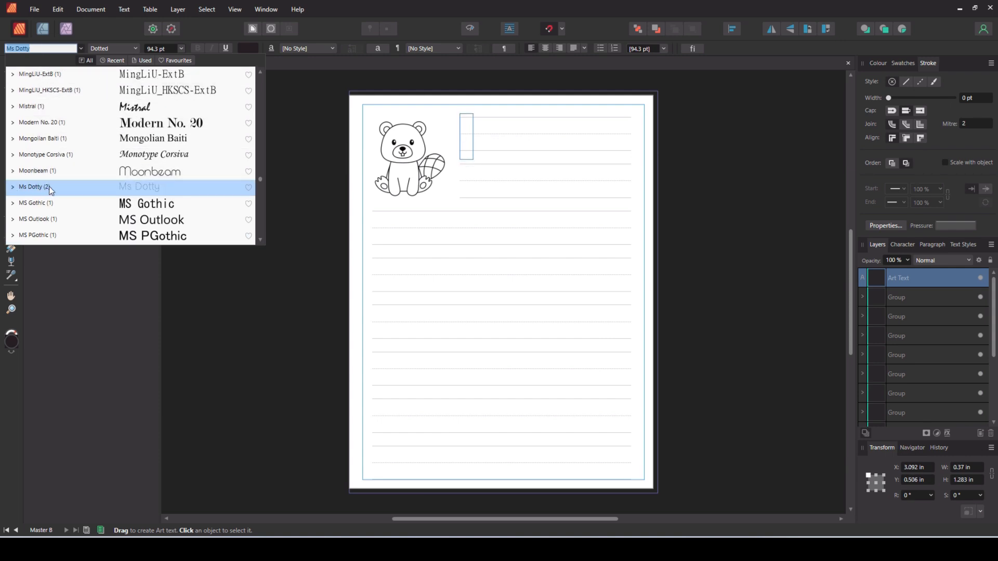
click(13, 188)
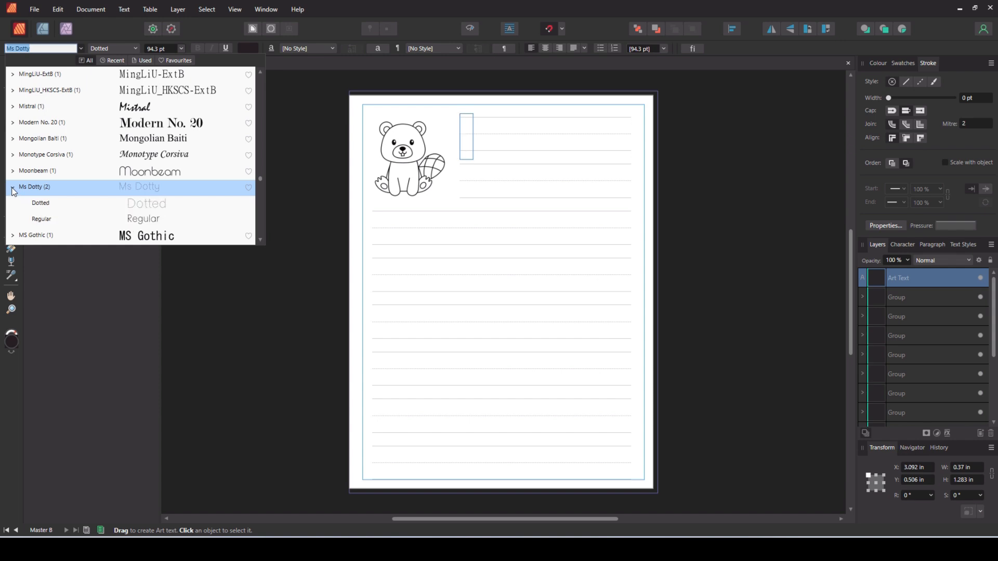
click(52, 220)
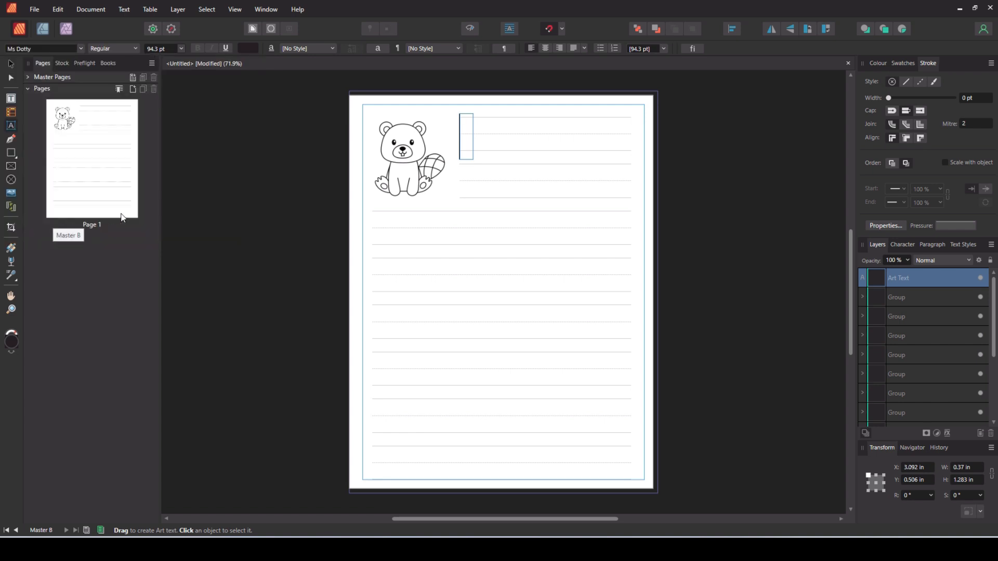
text(B)
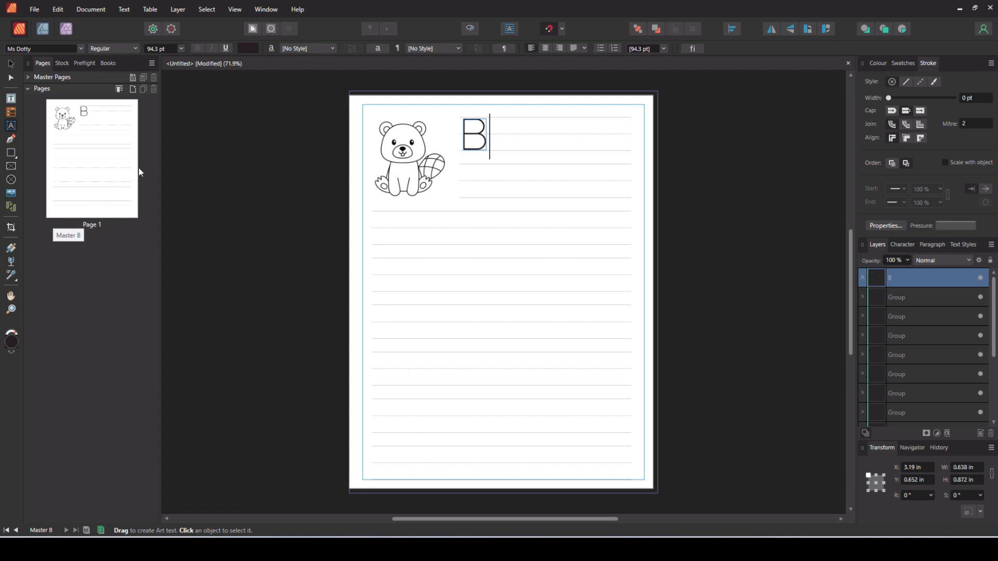
text(e)
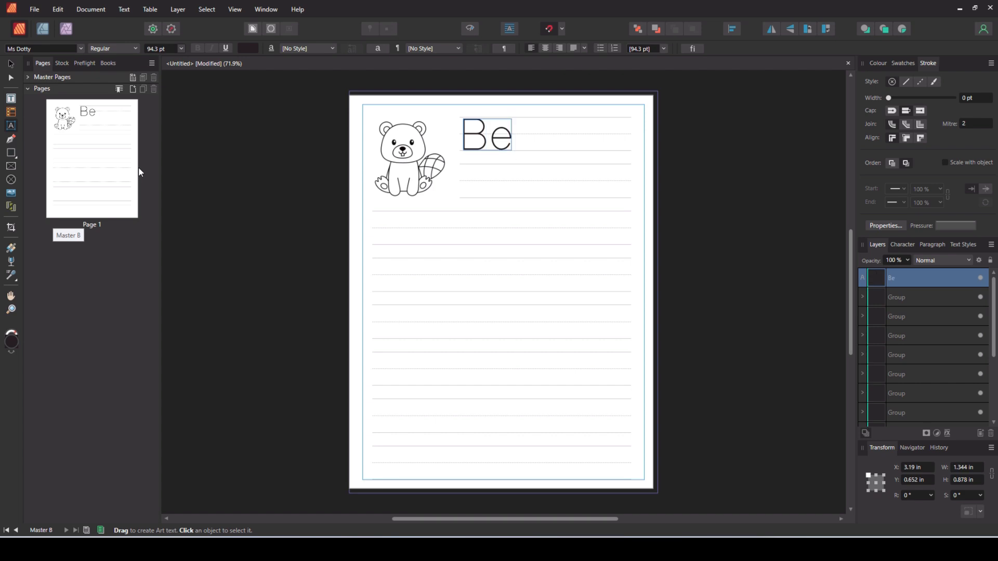
text(ave)
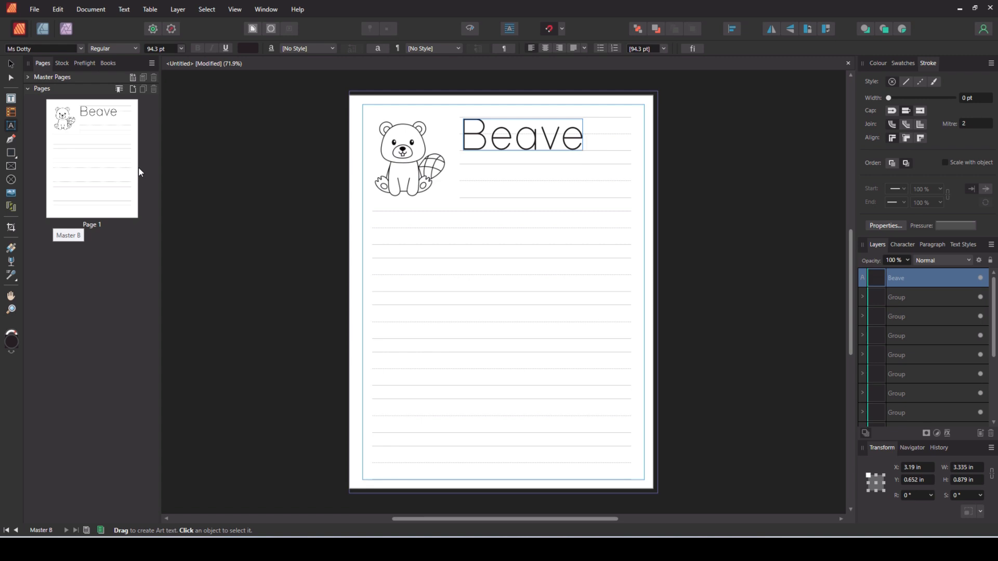
key(BackSpace)
key(BackSpace)
key(BackSpace)
key(BackSpace)
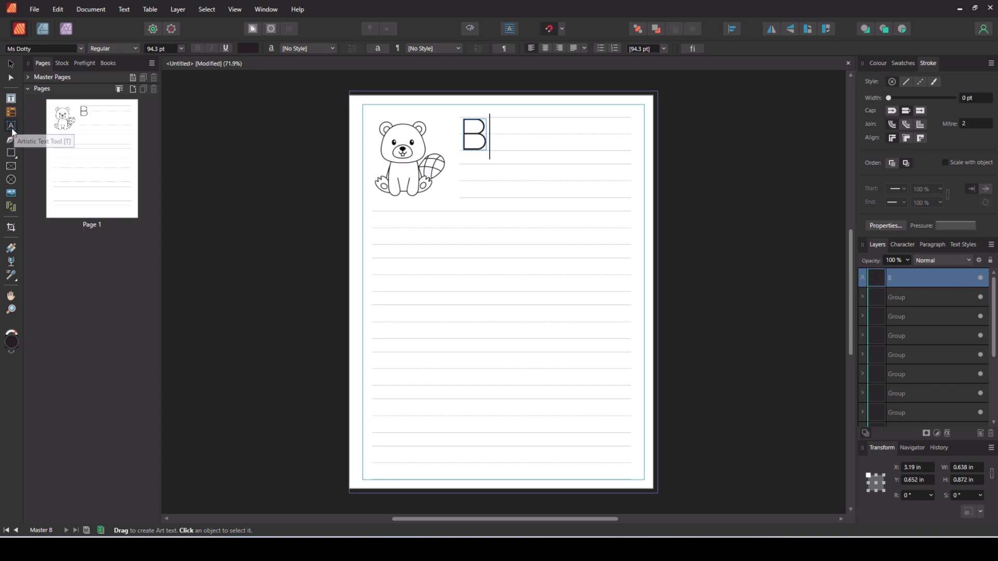
- Add a separate artistic text "eaver" after the B on the first writing line, at about 44.5 pt
click(11, 64)
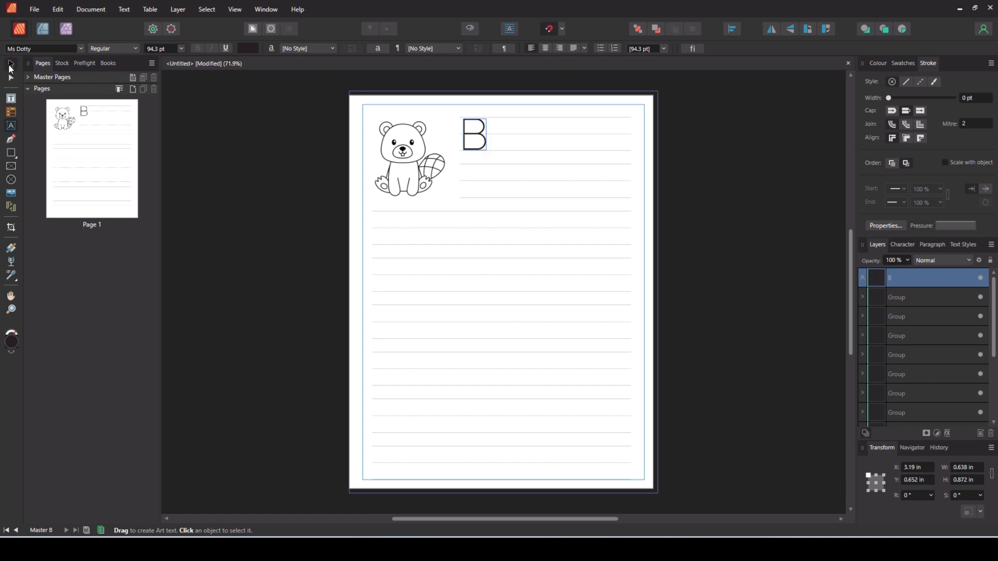
click(11, 126)
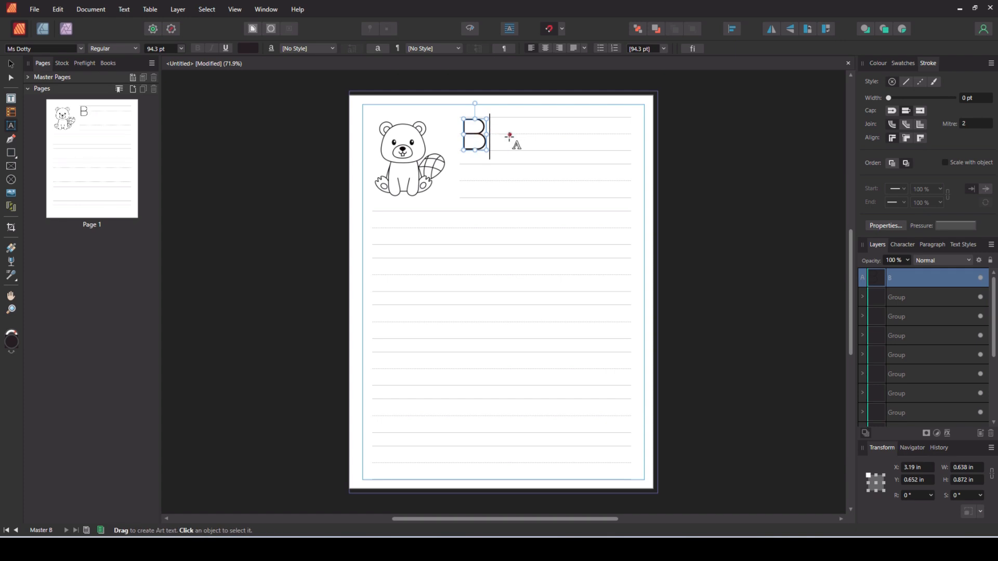
drag(508, 136, 492, 148)
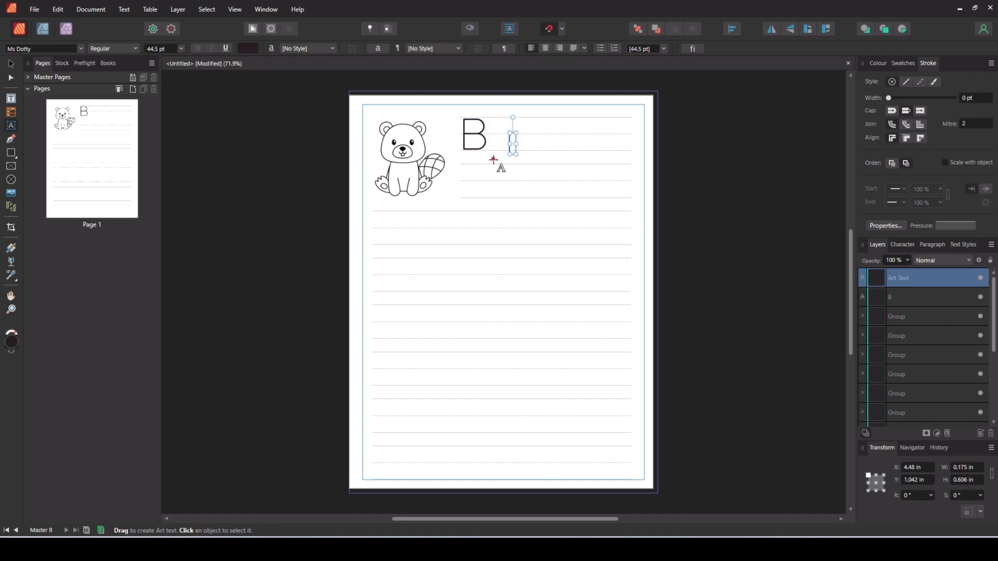
text(e)
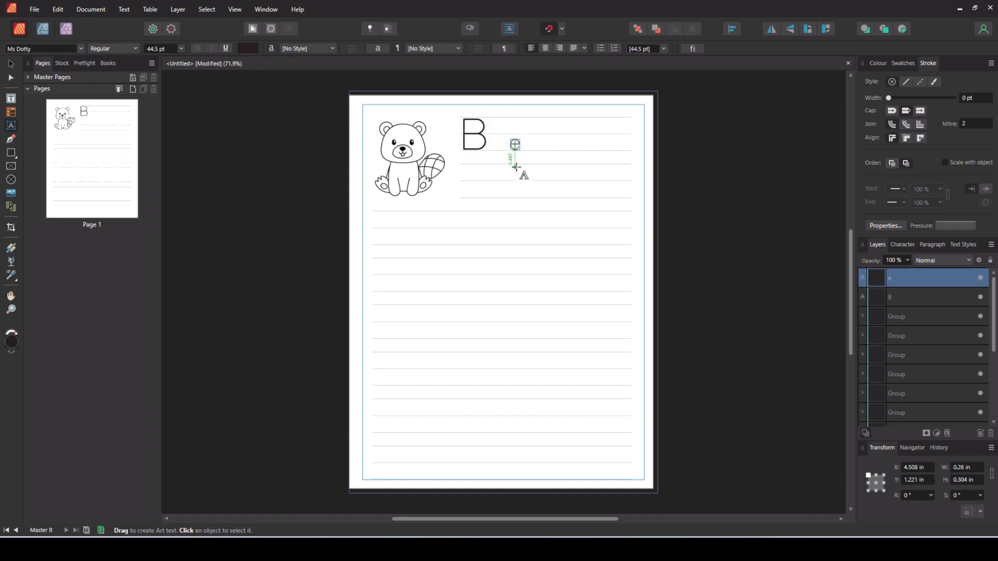
text(aver)
key(Escape)
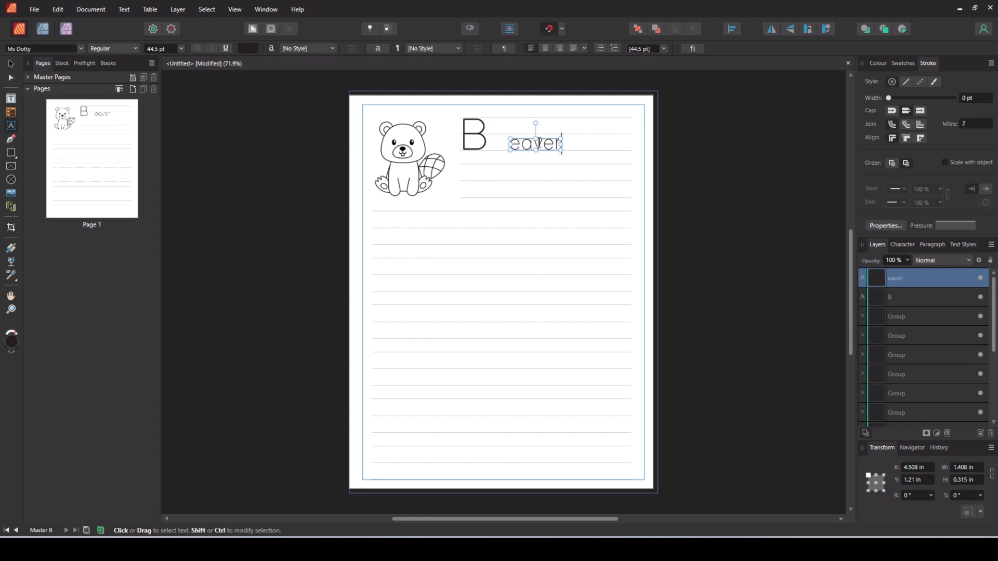
- Enlarge "eaver" to about 61.8 pt so it starts right beside the B and fits between the dashed midline and baseline, and deselect
click(10, 63)
drag(509, 136, 493, 127)
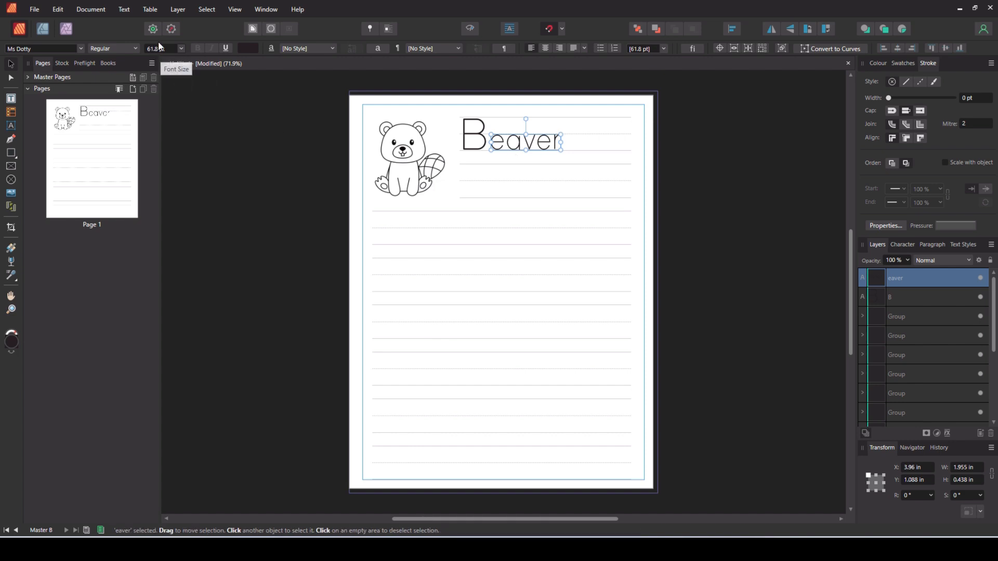
click(278, 247)
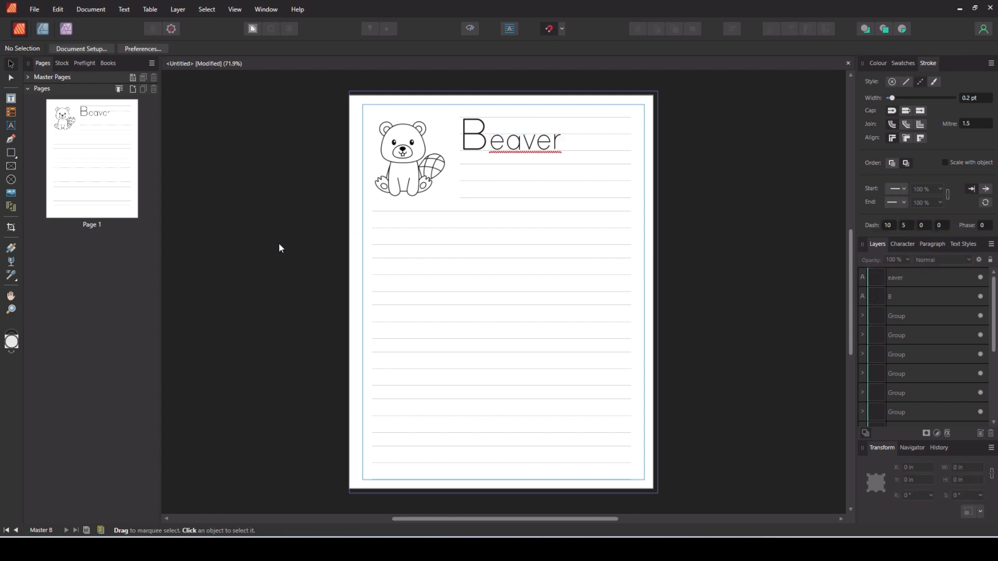
- Duplicate the "B" and "eaver" texts together straight down from the first writing line onto the second
click(506, 148)
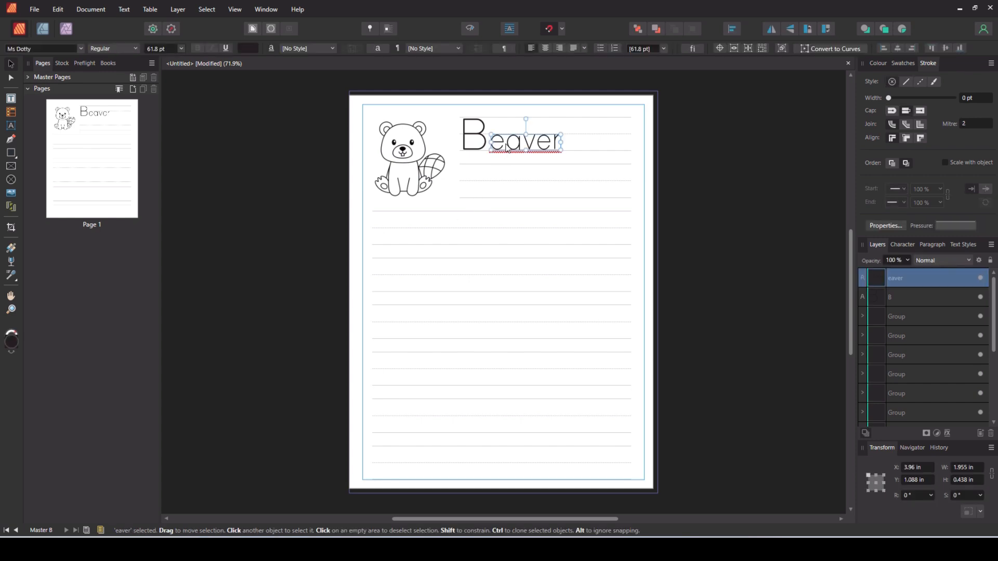
click(474, 145)
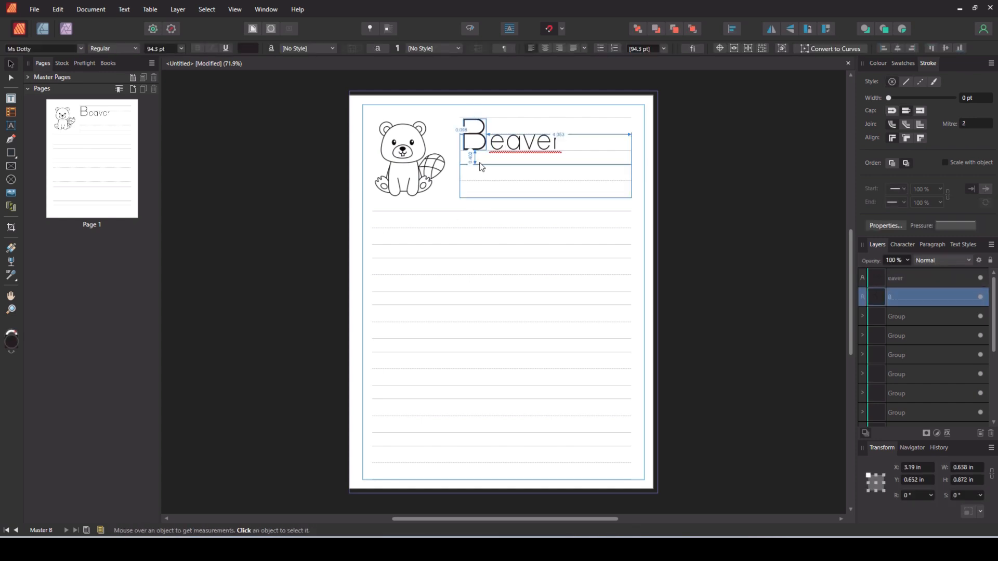
shift+click(511, 149)
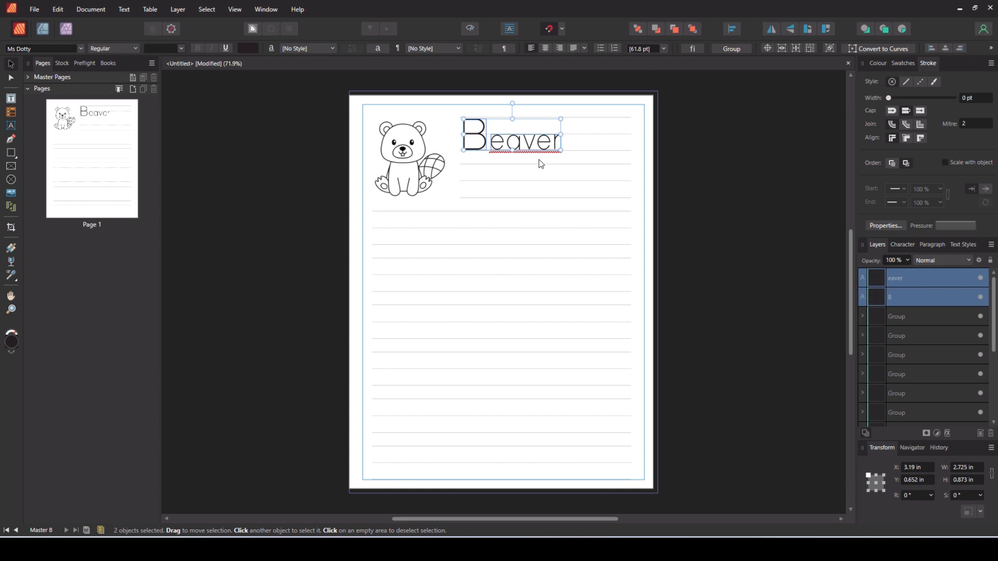
drag(517, 144, 523, 191)
- Nudge the copied "B" and "eaver" up to about Y 1.97 in so they fit between the second writing line's rules
key(Up)
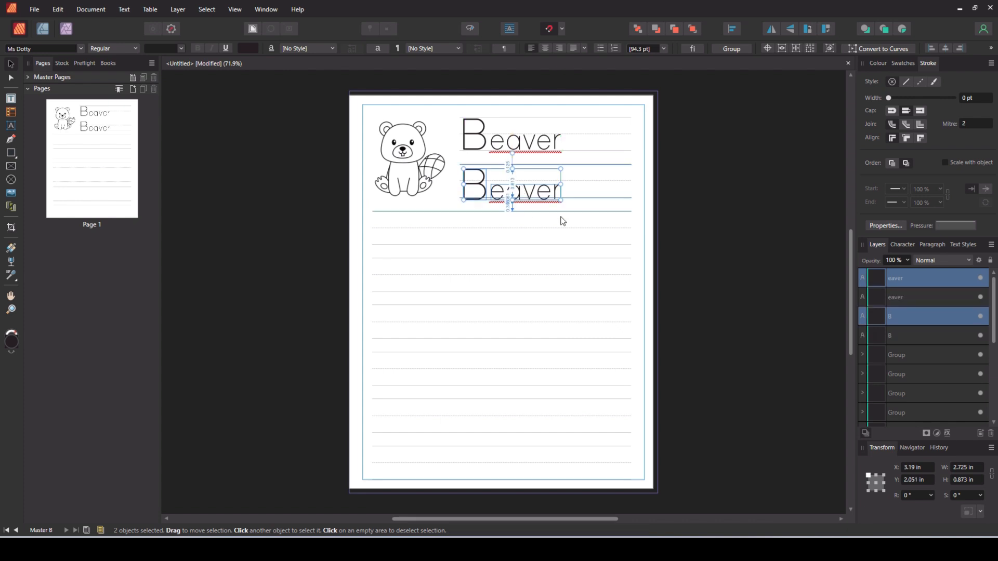
key(Up)
key(Up)
key(Up)
key(Up)
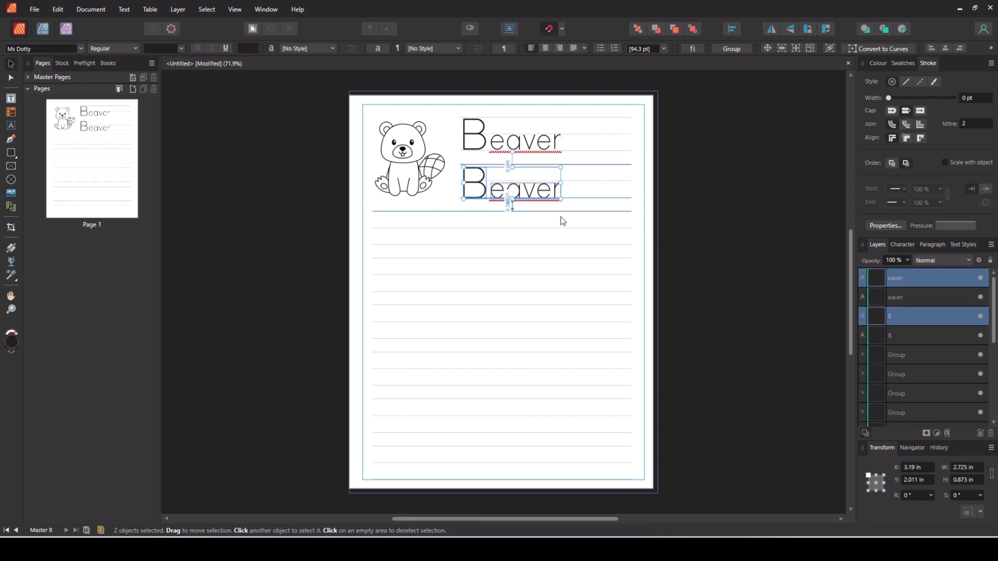
key(Up)
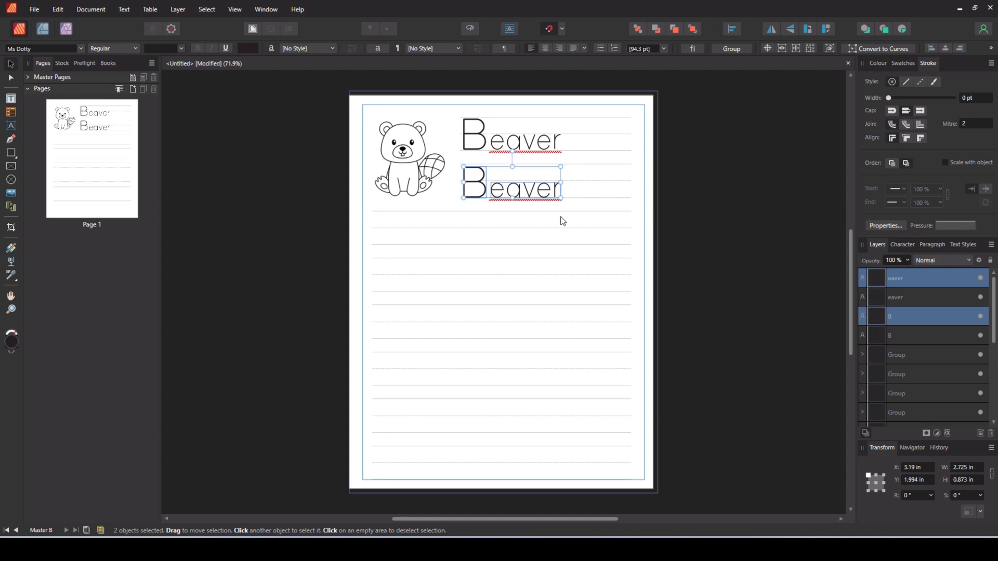
scroll(568, 210, up, 3)
scroll(568, 209, up, 1)
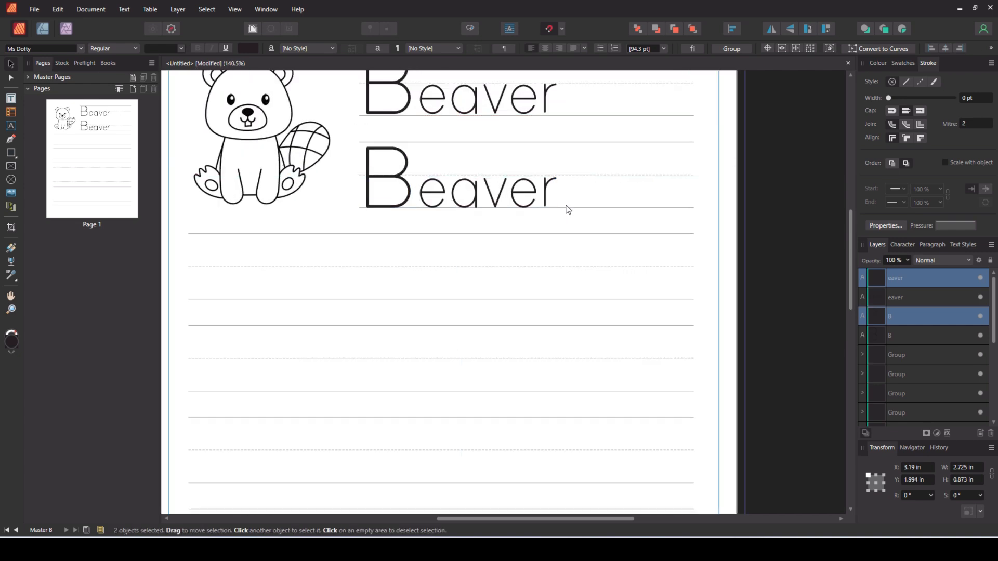
key(Up)
key(Up)
key(Up)
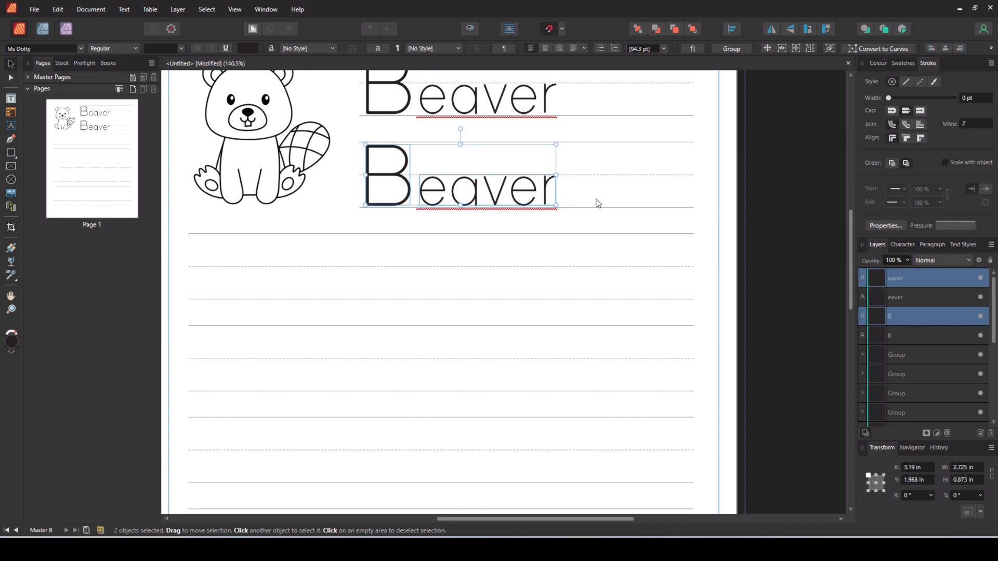
- Change the second-line "Beaver" to the Dotted style of the Ms Dotty font and deselect it
scroll(598, 202, down, 2)
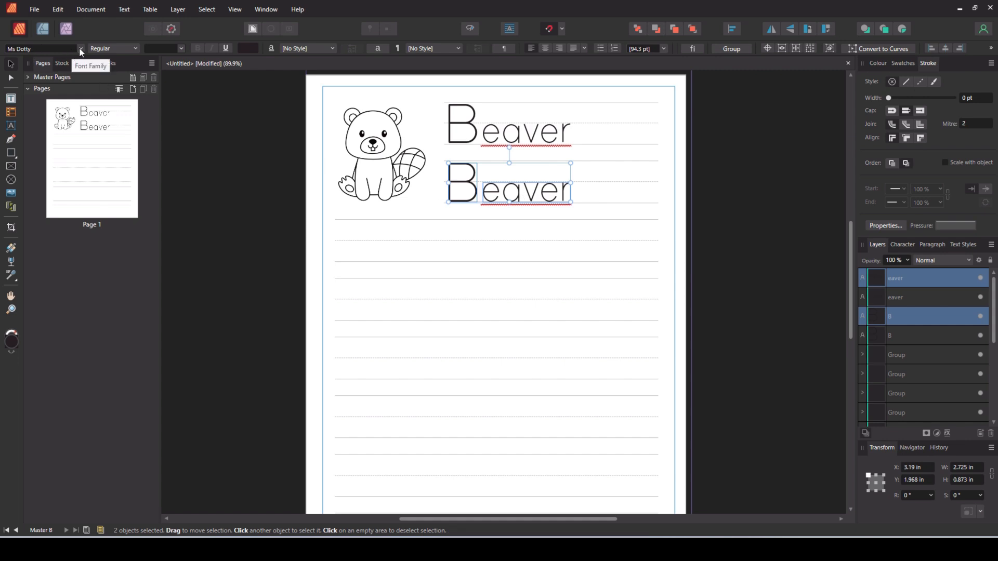
click(81, 49)
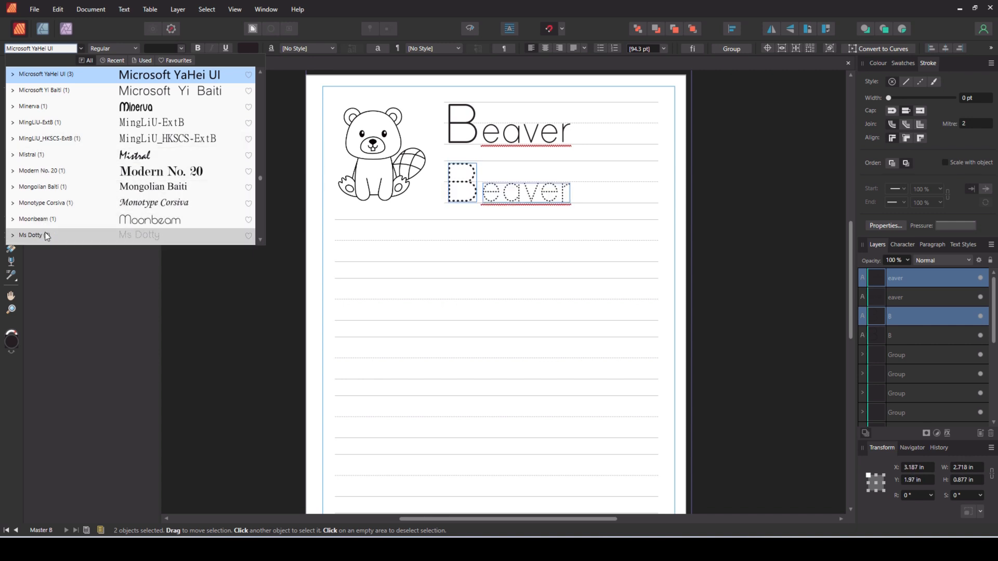
click(46, 236)
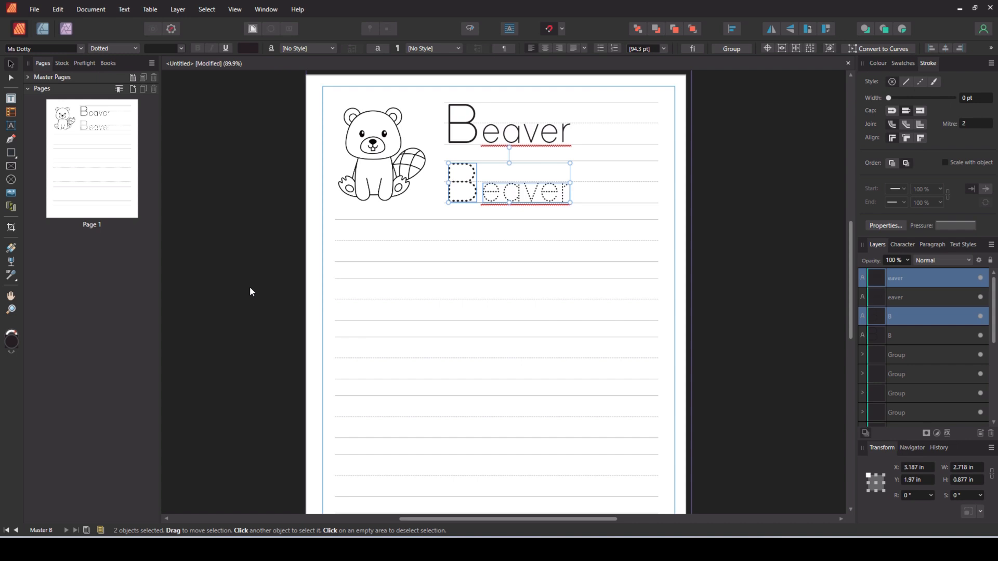
click(253, 306)
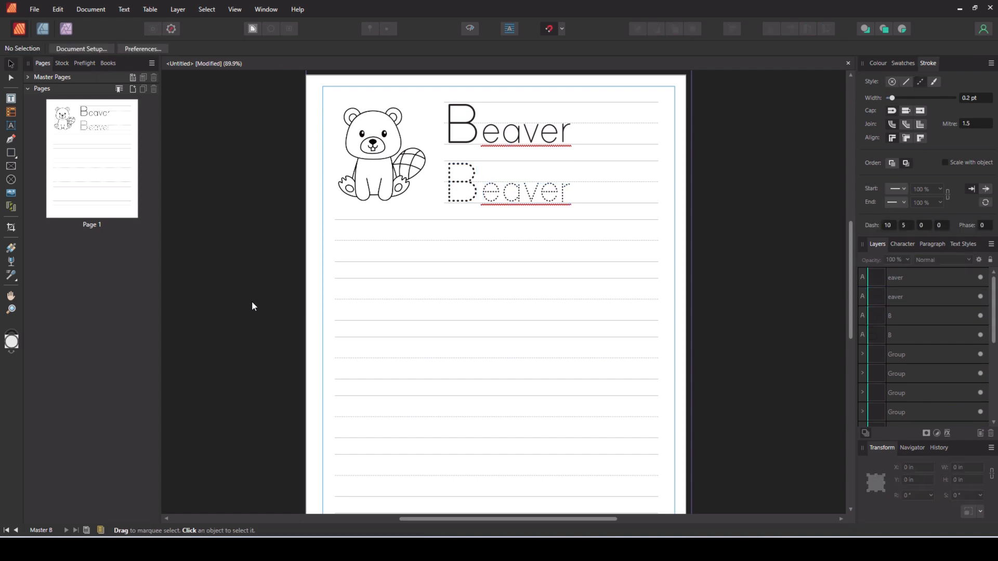
- Place dotted "Beaver" copies at both ends of the third writing line, keeping one on the second line beside the picture
click(514, 201)
shift+click(464, 197)
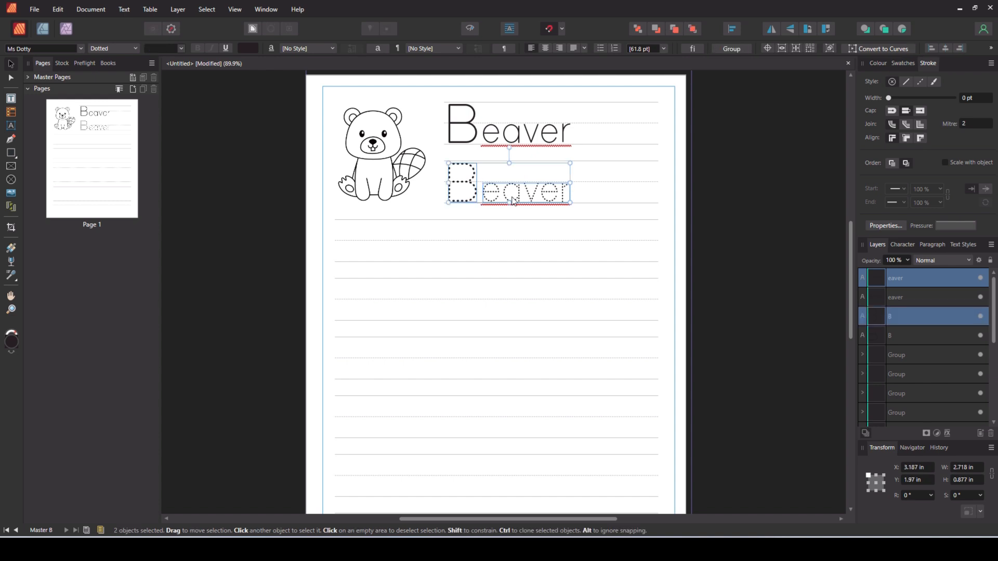
drag(515, 193, 599, 258)
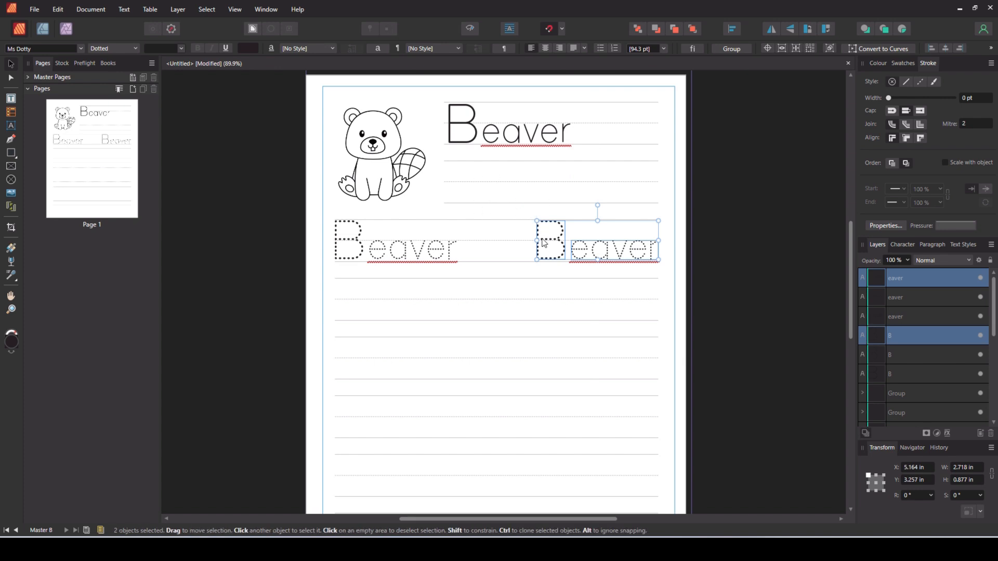
drag(553, 240, 468, 190)
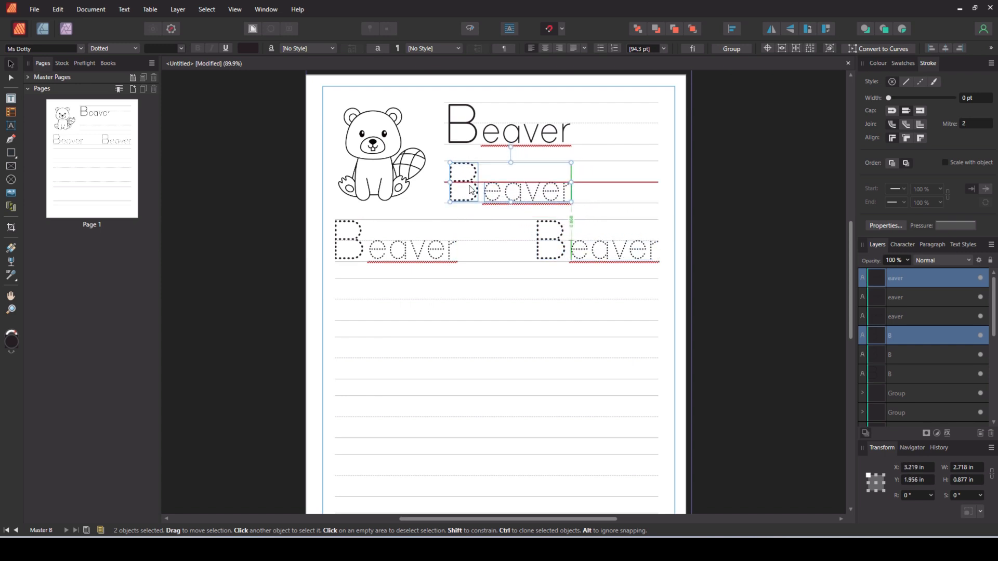
click(505, 315)
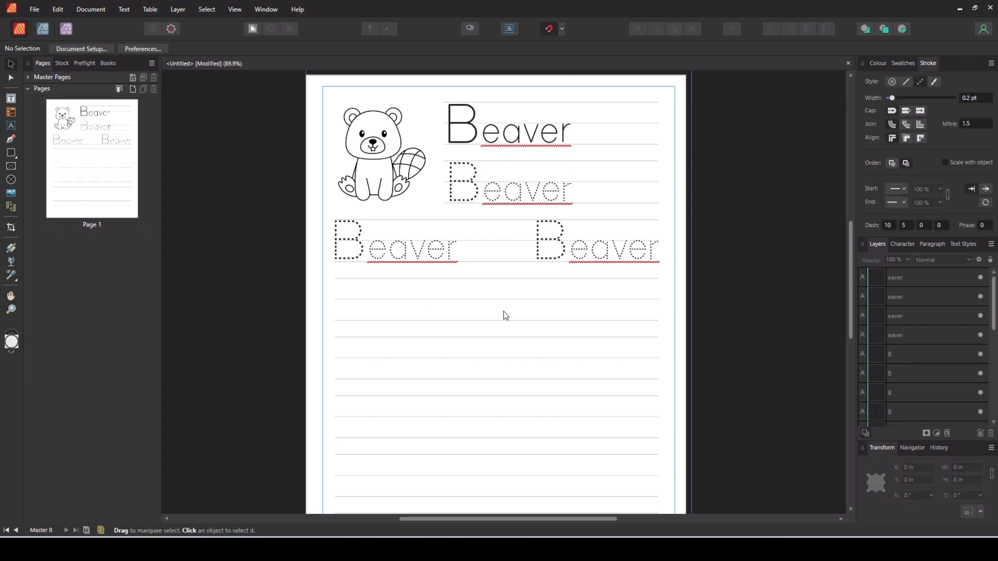
- Duplicate the third line's left dotted "Beaver" straight down onto the fourth writing line
click(400, 257)
click(355, 255)
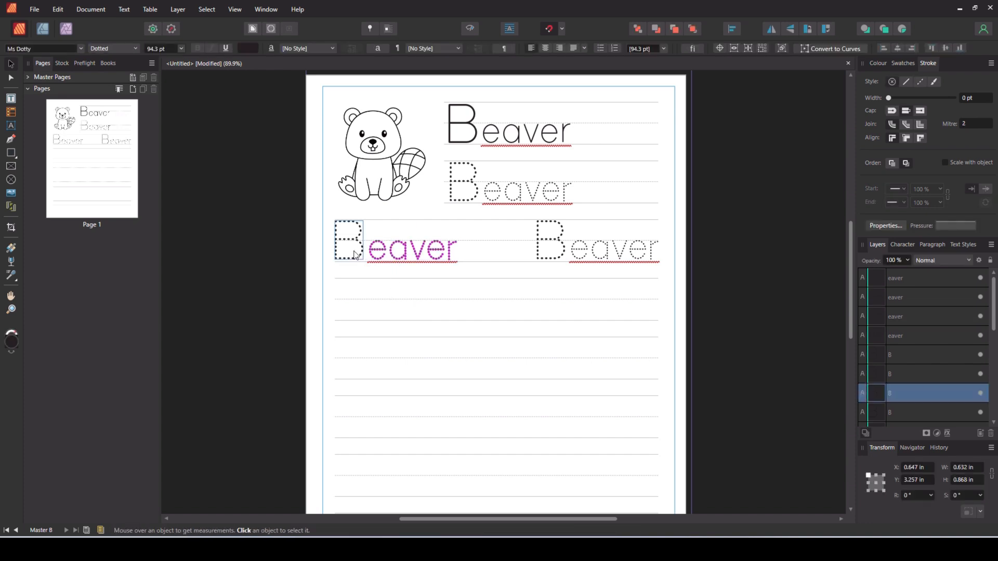
shift+click(382, 254)
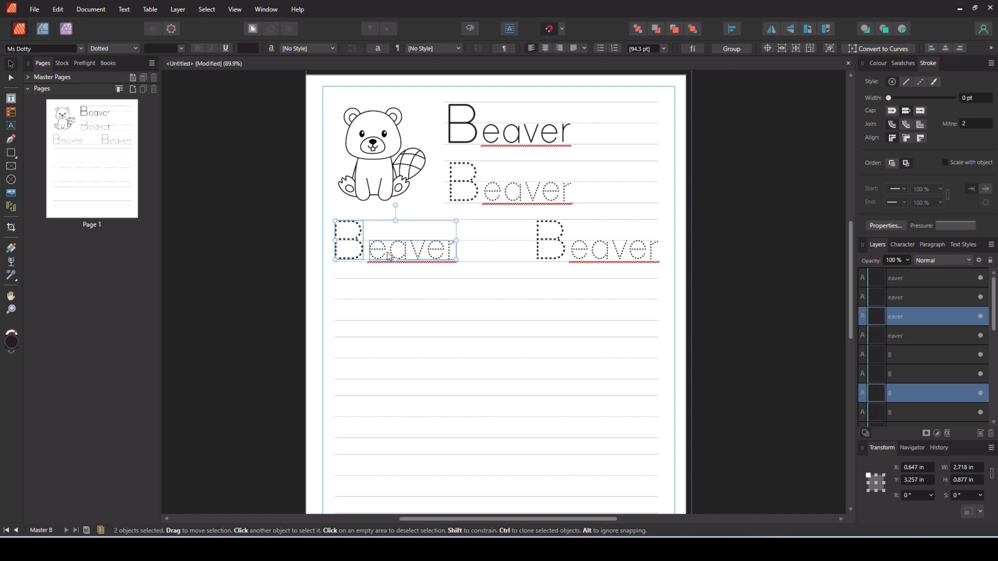
drag(389, 254, 394, 313)
key(ctrl+g)
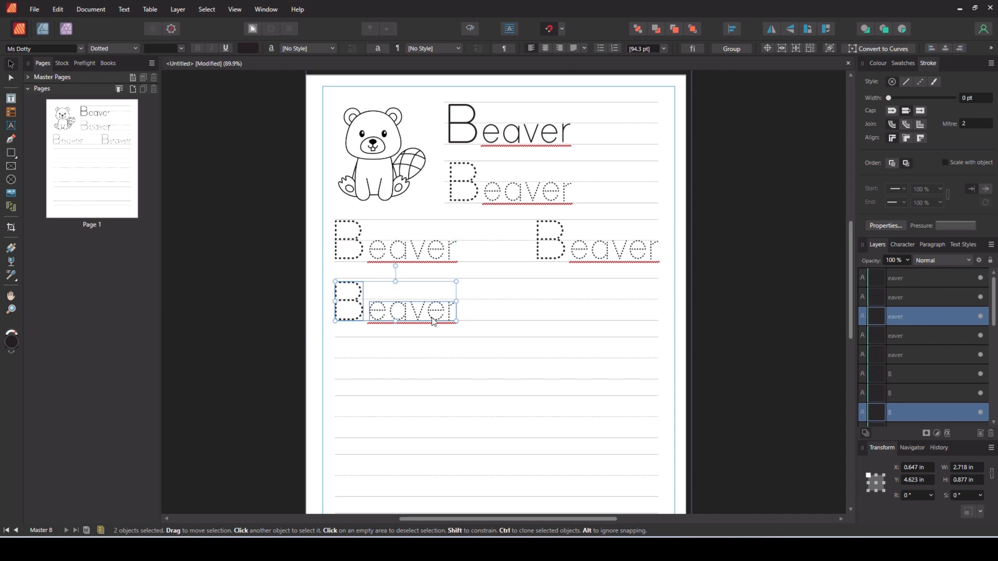
click(529, 362)
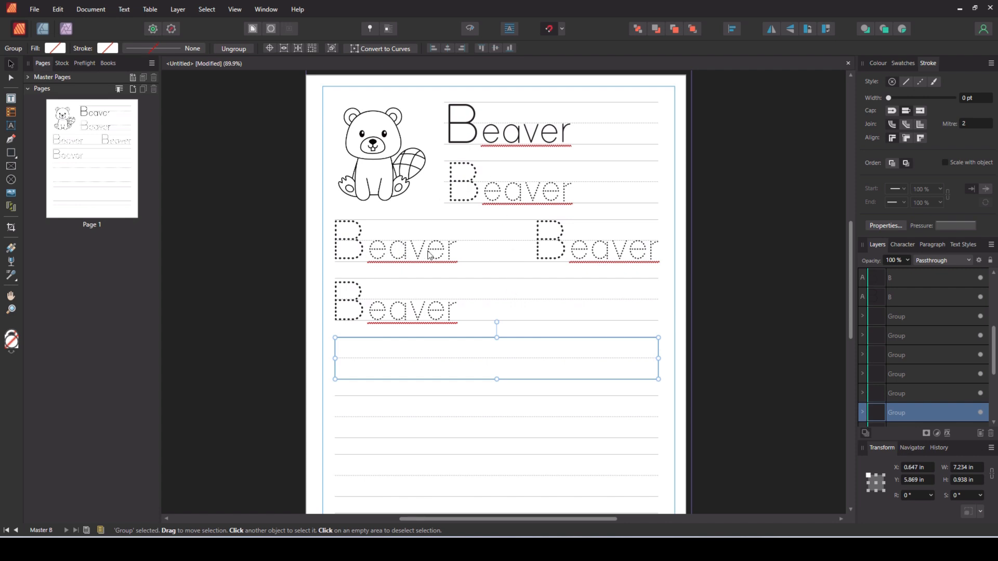
- Set the opacity of the third line's left dotted "Beaver", both "B" and "eaver", to 75%
click(392, 252)
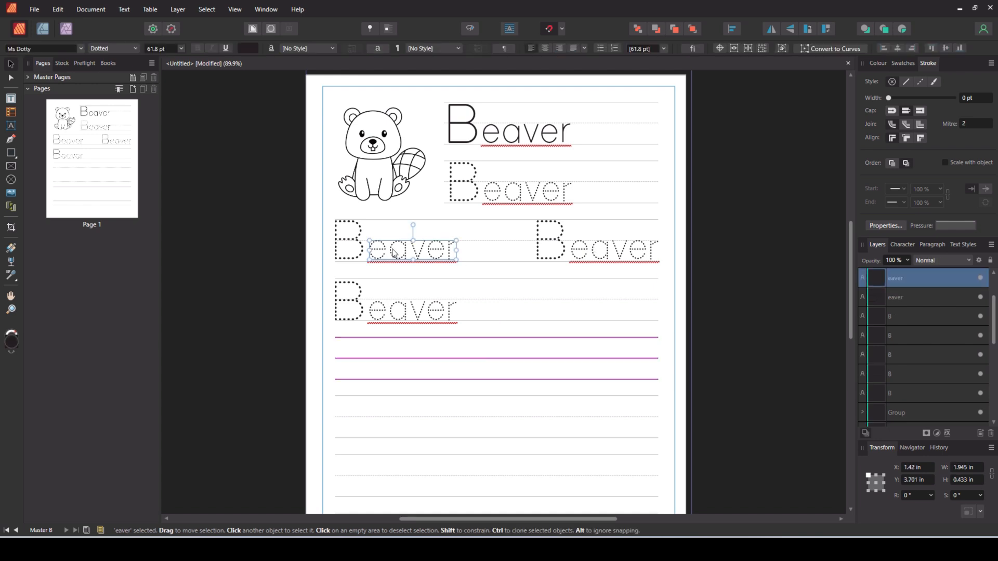
shift+click(353, 252)
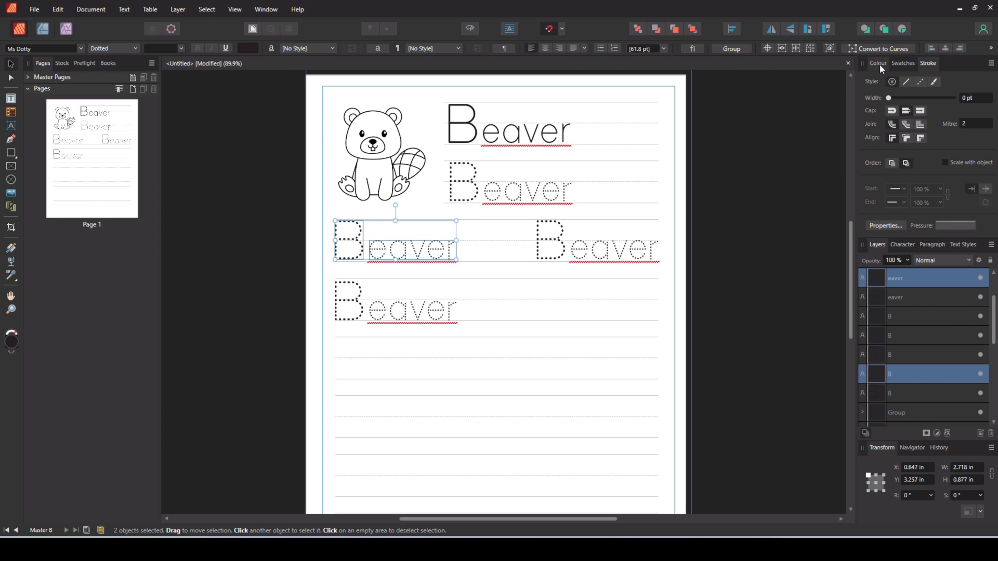
click(908, 261)
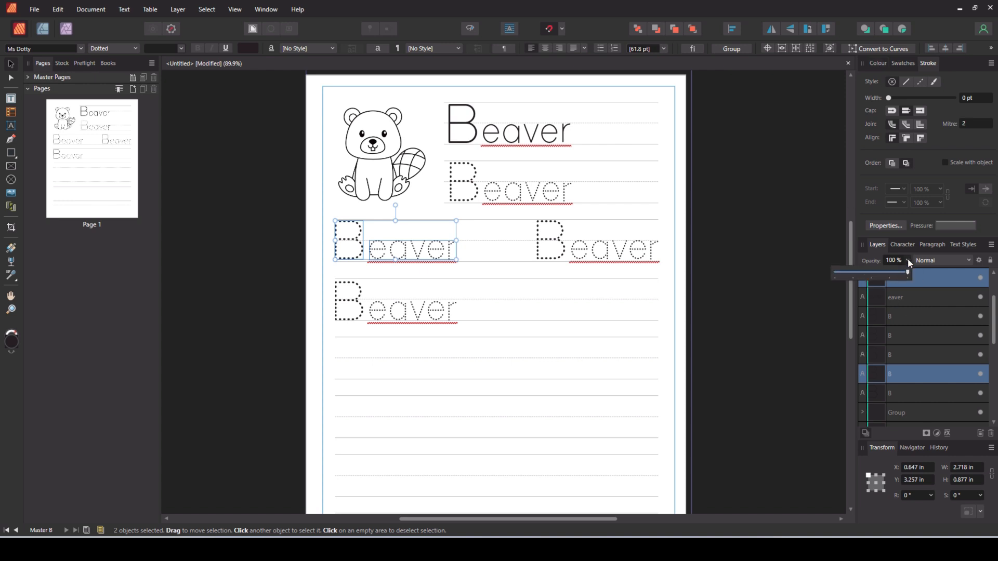
click(885, 274)
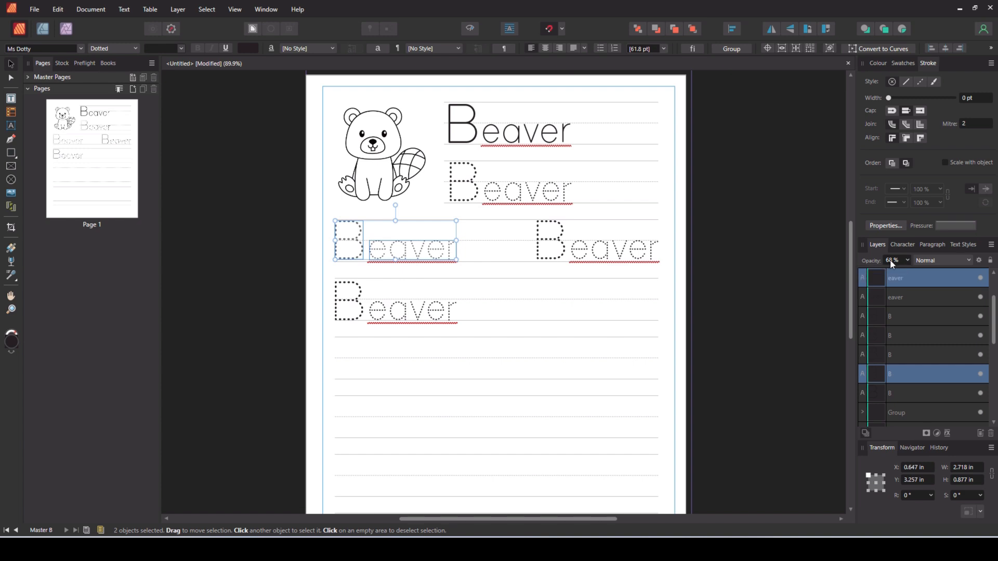
click(891, 261)
text(75)
key(Return)
- Set the opacity of the third line's right dotted "Beaver", both "B" and "eaver", to 50%
drag(355, 258, 556, 259)
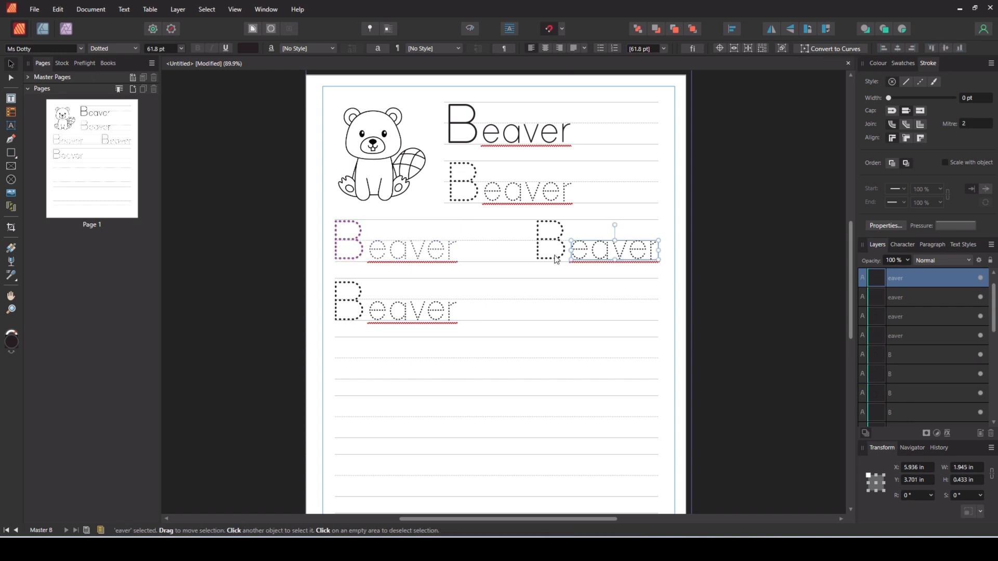
click(895, 261)
text(50)
key(Return)
- Set the opacity of the fourth line's dotted "Beaver", both "B" and "eaver", to 25% and deselect it
drag(337, 275, 384, 313)
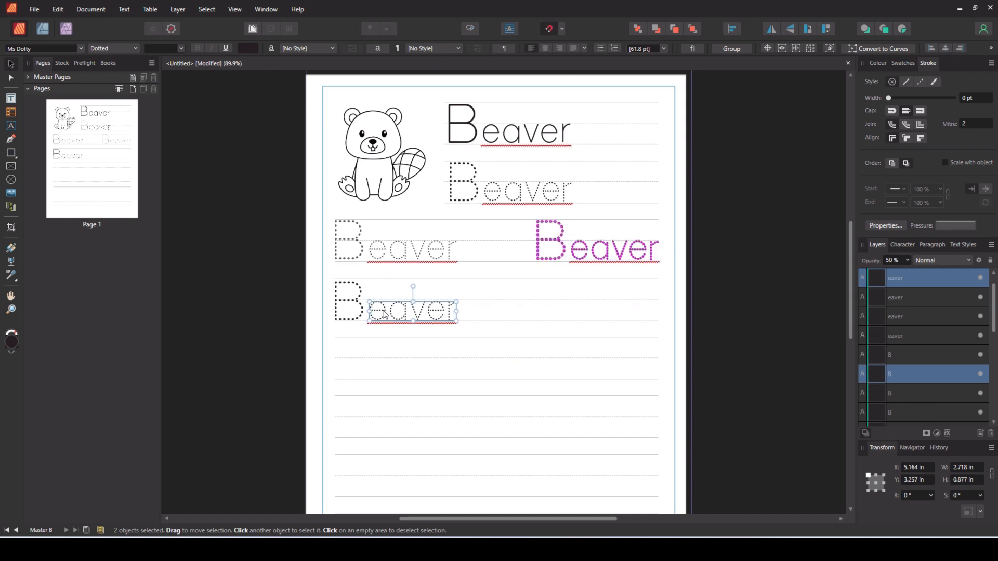
click(894, 261)
text(25)
key(Return)
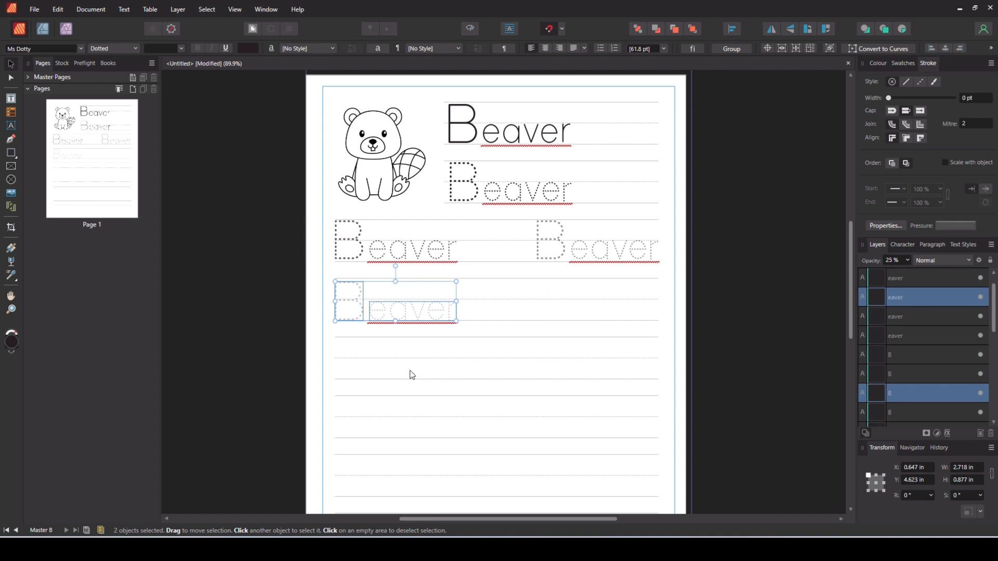
click(751, 332)
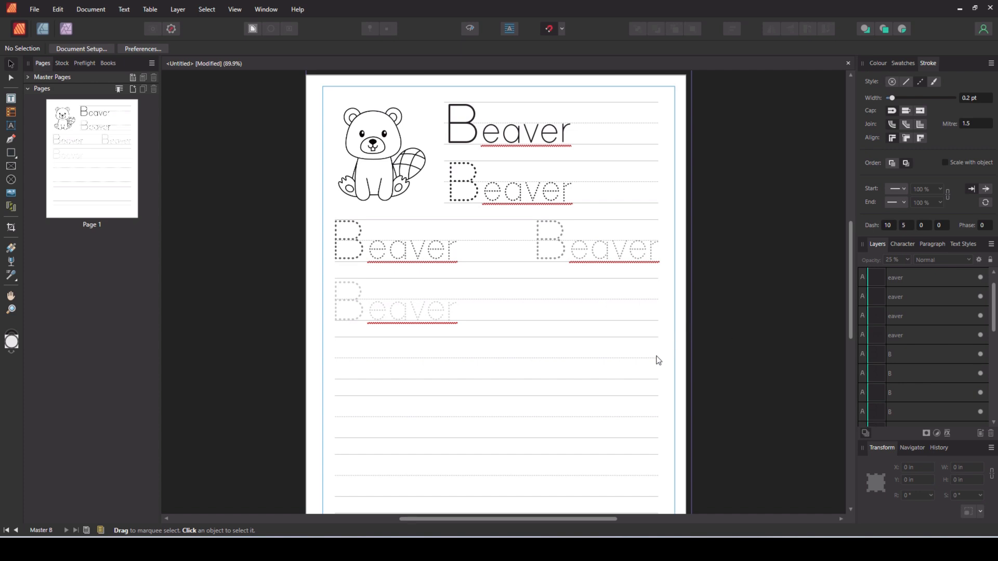
- Add one page after page 1 based on Master B, and show the document pages with the masters collapsed
right_click(84, 216)
click(108, 214)
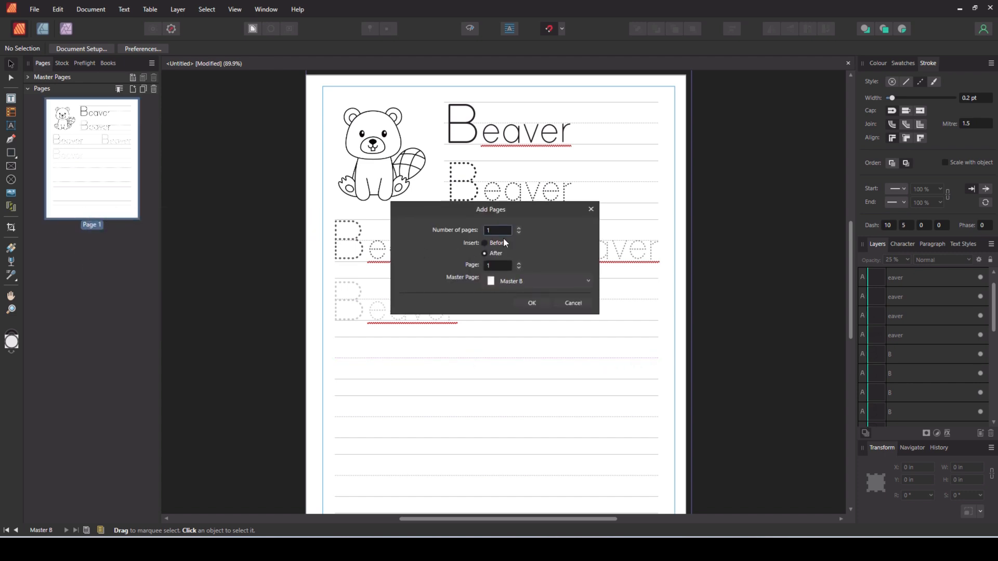
click(533, 303)
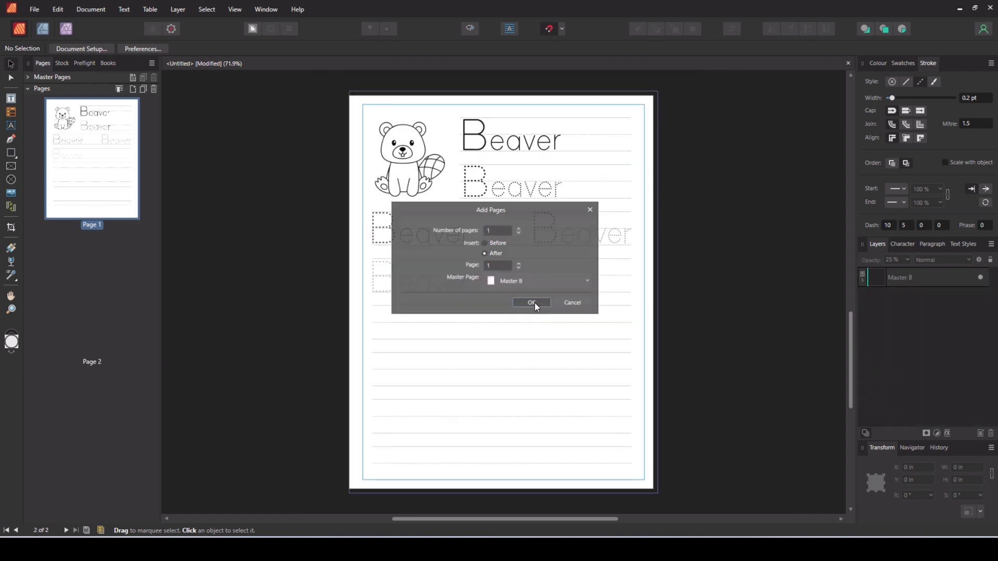
click(27, 77)
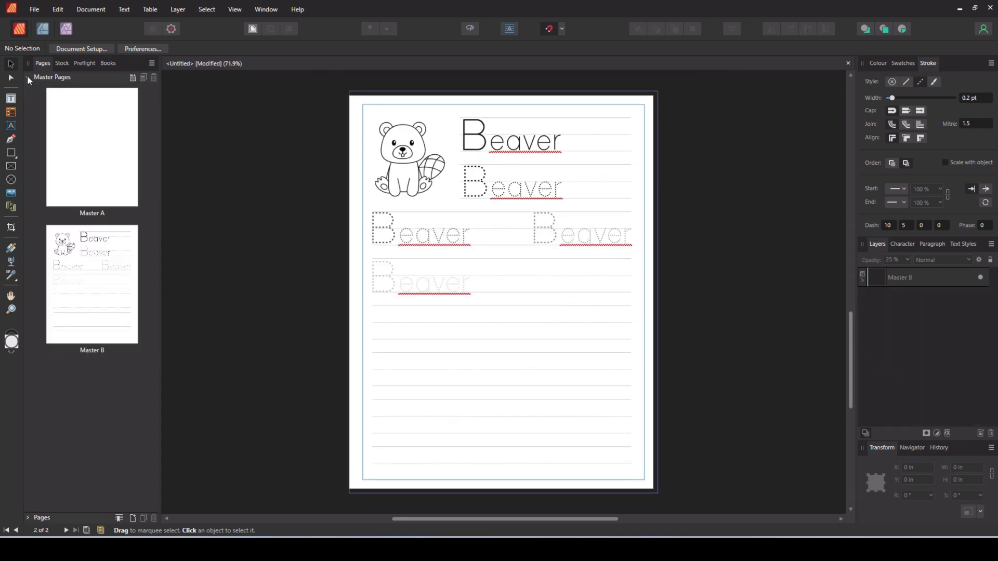
click(28, 78)
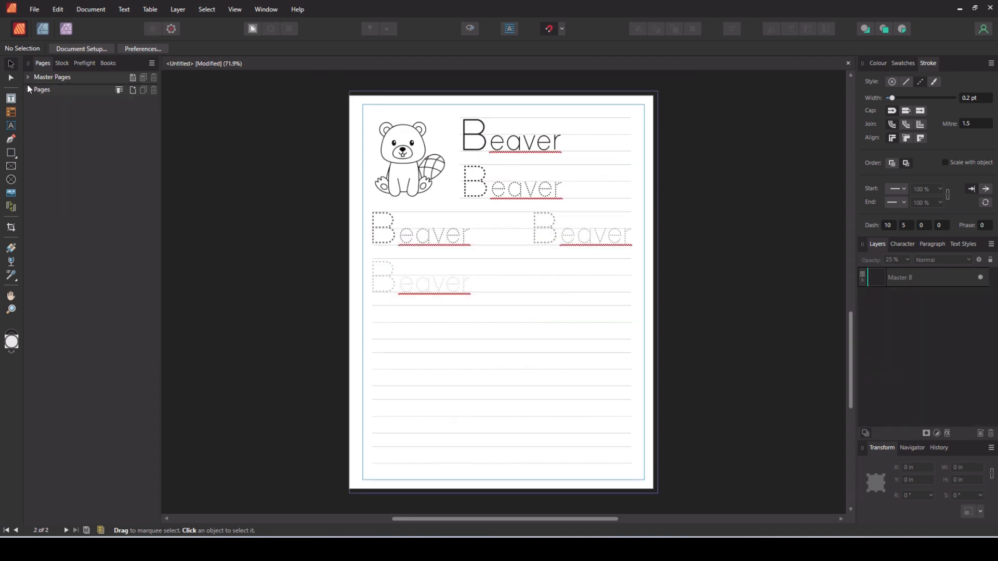
click(29, 89)
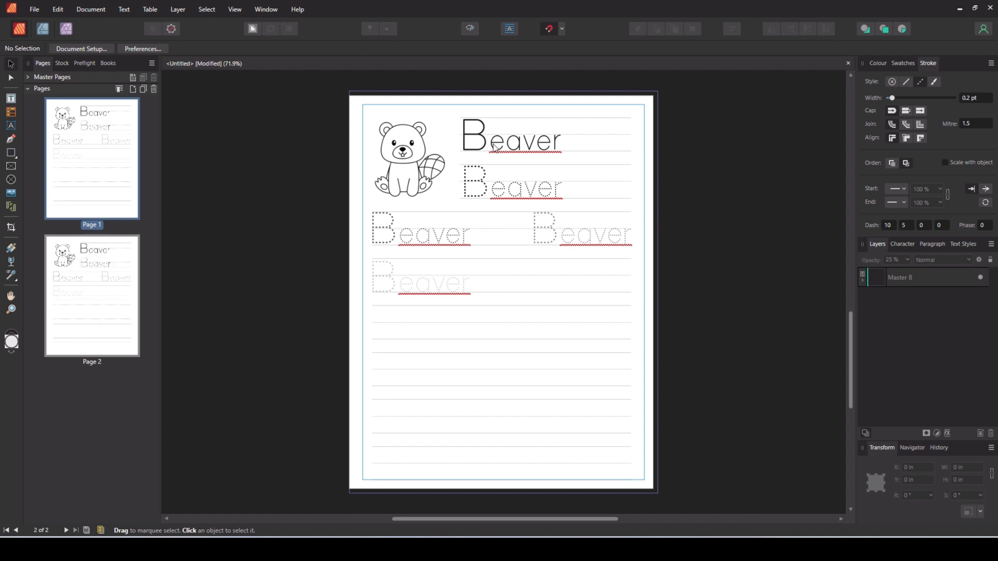
- Replace the beaver picture on page 2 with the deer image from file 2 in the Baby-Animals-Svg-Bundle-Outline-52059630 folder
double_click(477, 139)
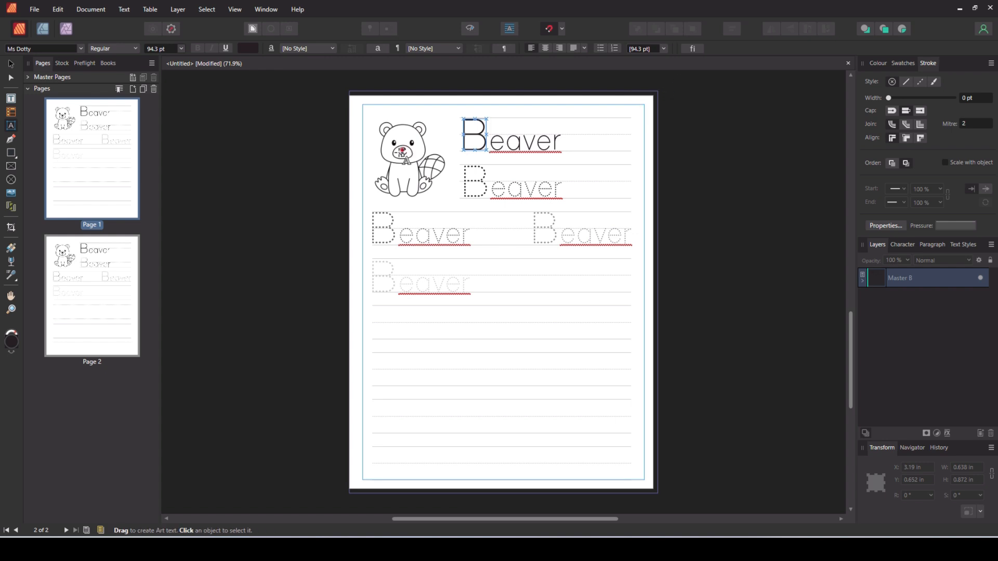
click(11, 64)
key(ctrl+o)
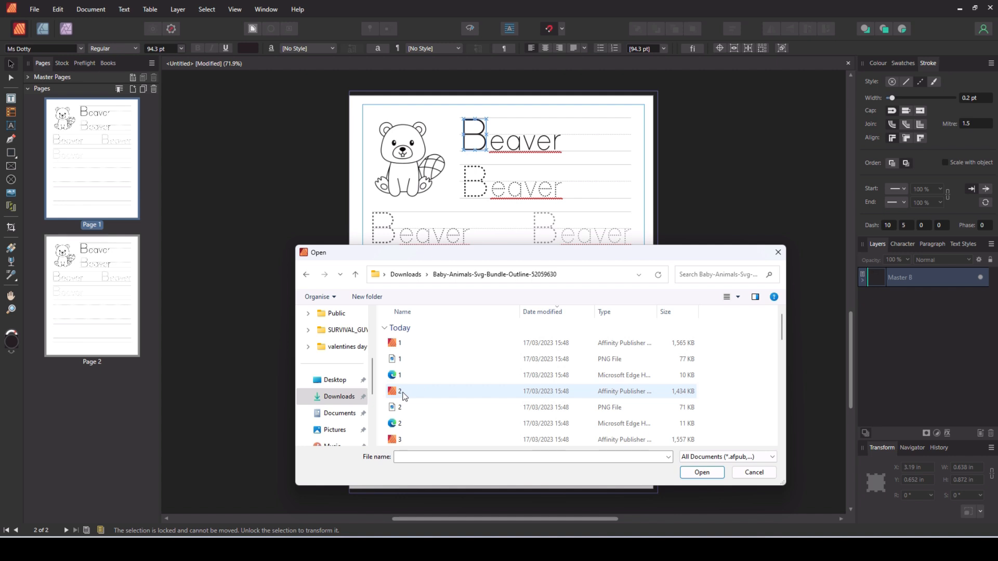
drag(401, 424, 397, 163)
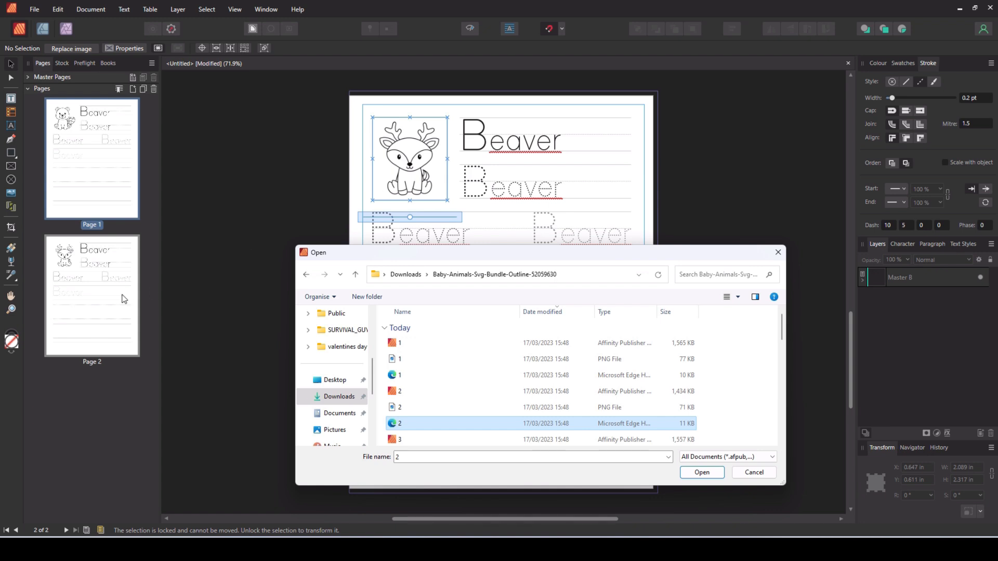
click(778, 252)
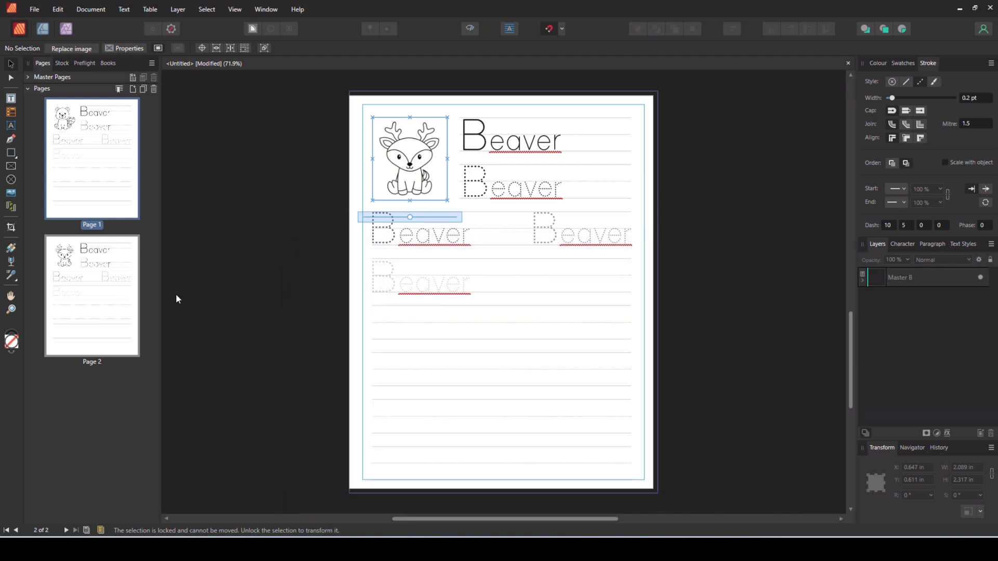
click(115, 292)
- Change the solid name on page 2's first line to "Deer", editing the large initial and the smaller letters separately
double_click(485, 139)
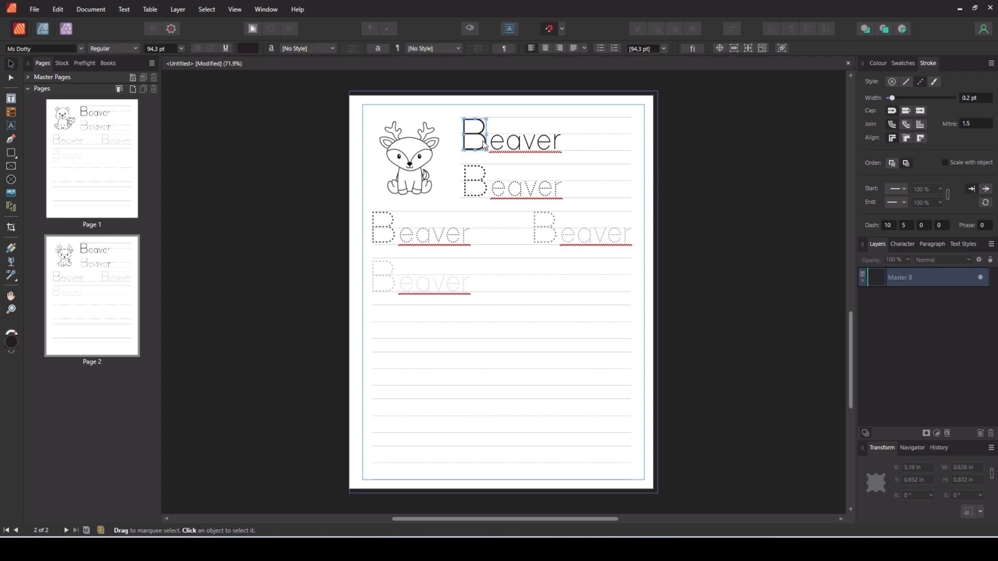
double_click(485, 139)
text(D)
click(556, 141)
key(BackSpace)
key(BackSpace)
key(BackSpace)
key(BackSpace)
key(BackSpace)
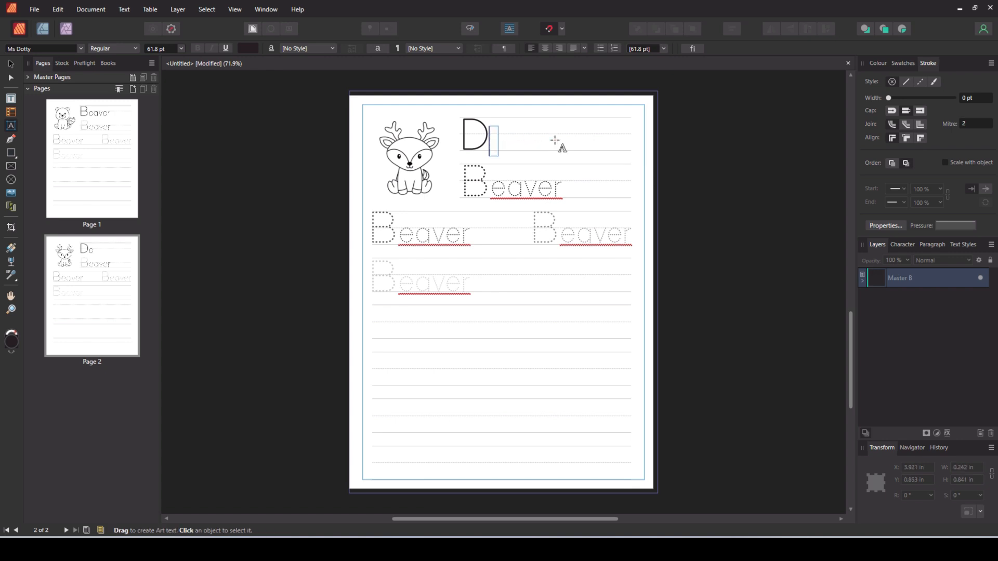
text(eer)
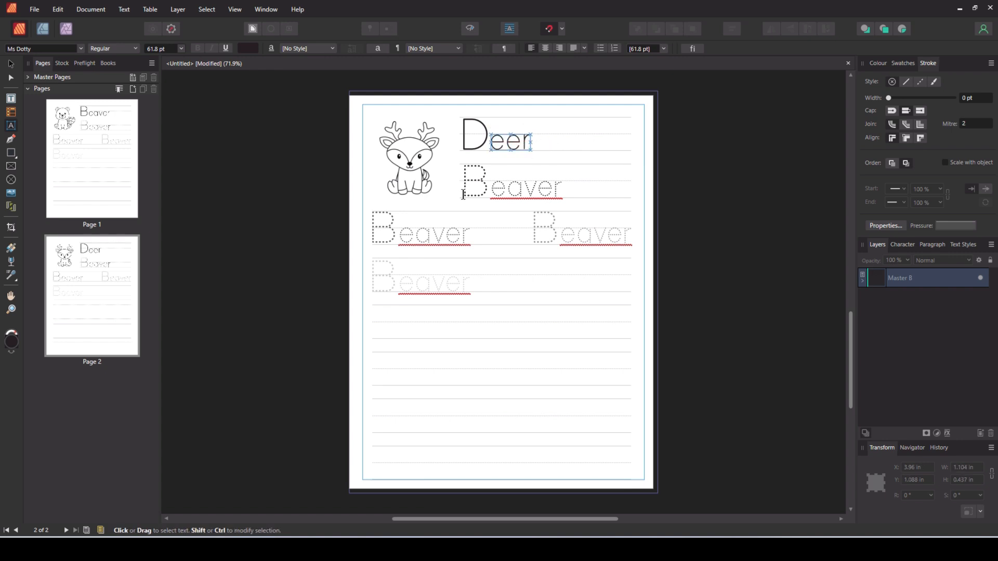
- Change the dotted name on page 2's second line to "Deer", replacing both the initial and the remaining letters
double_click(484, 185)
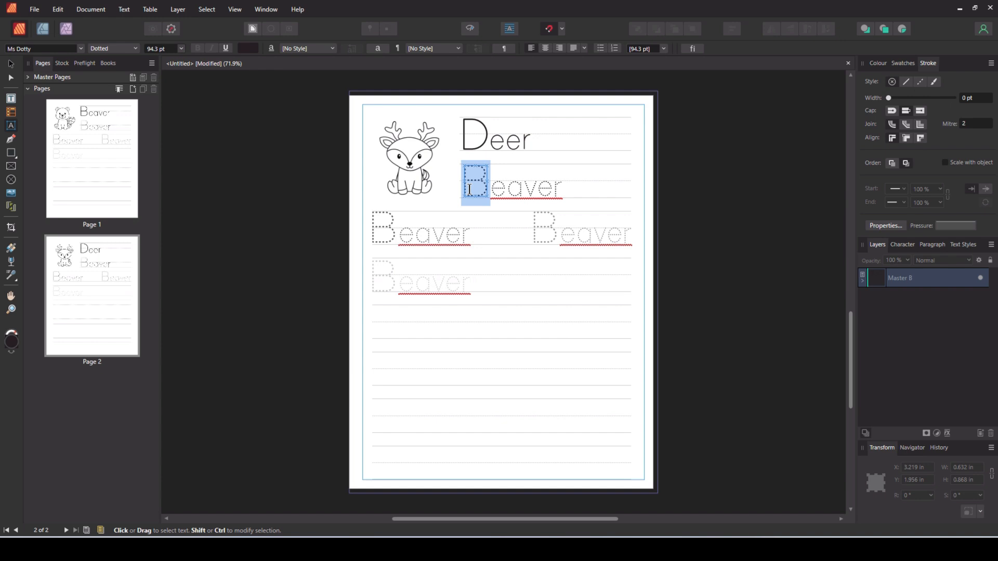
text(D)
drag(561, 186, 496, 189)
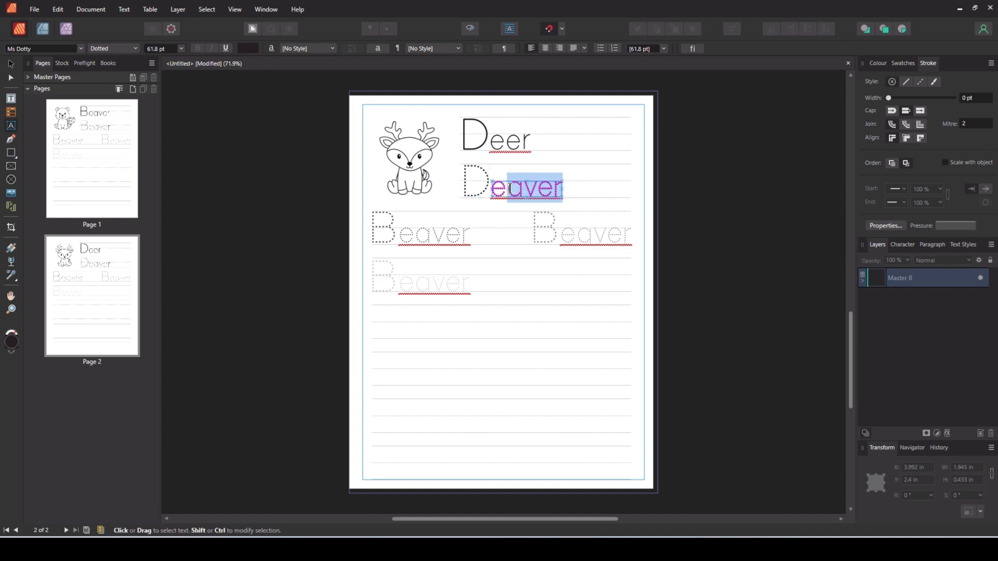
text(eer)
- Change the left dotted name on page 2's third line to "Deer" with a capital D
drag(471, 235, 399, 237)
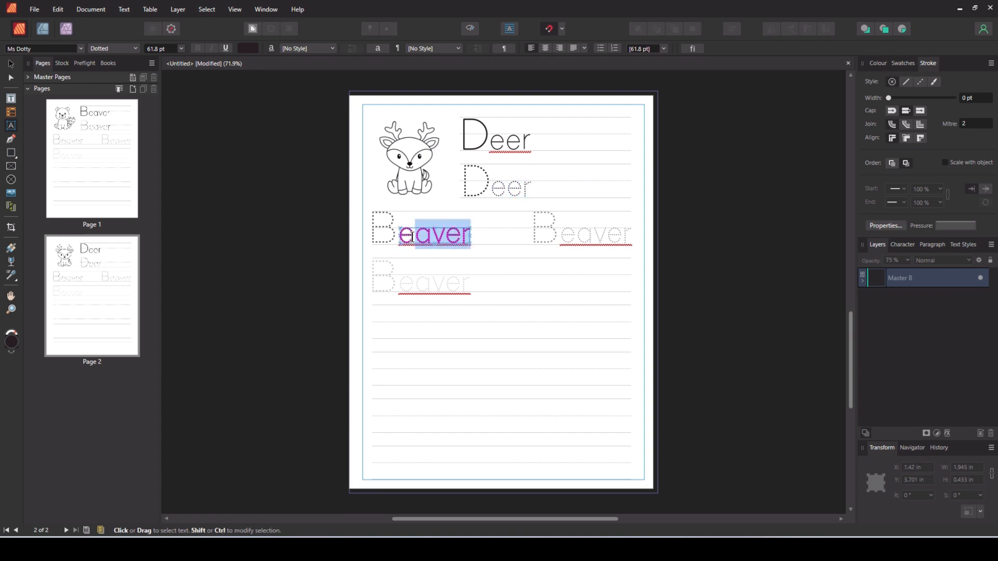
text(eer)
click(394, 232)
double_click(394, 231)
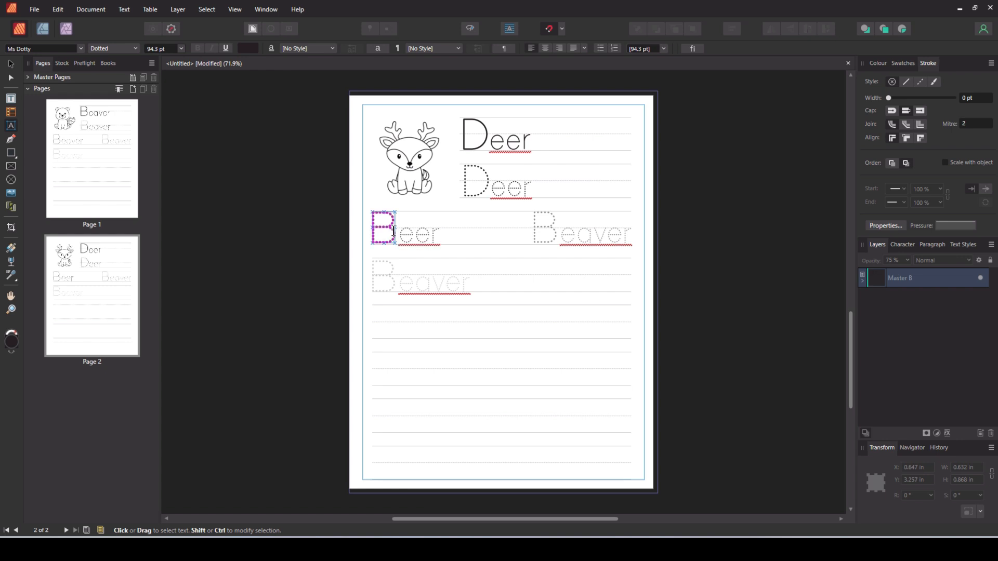
text(d)
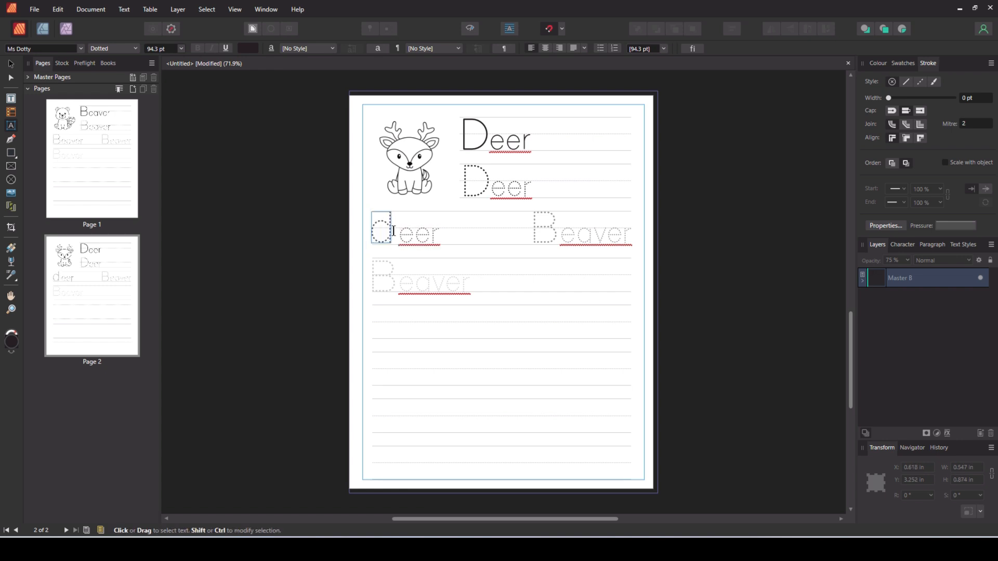
key(BackSpace)
text(D)
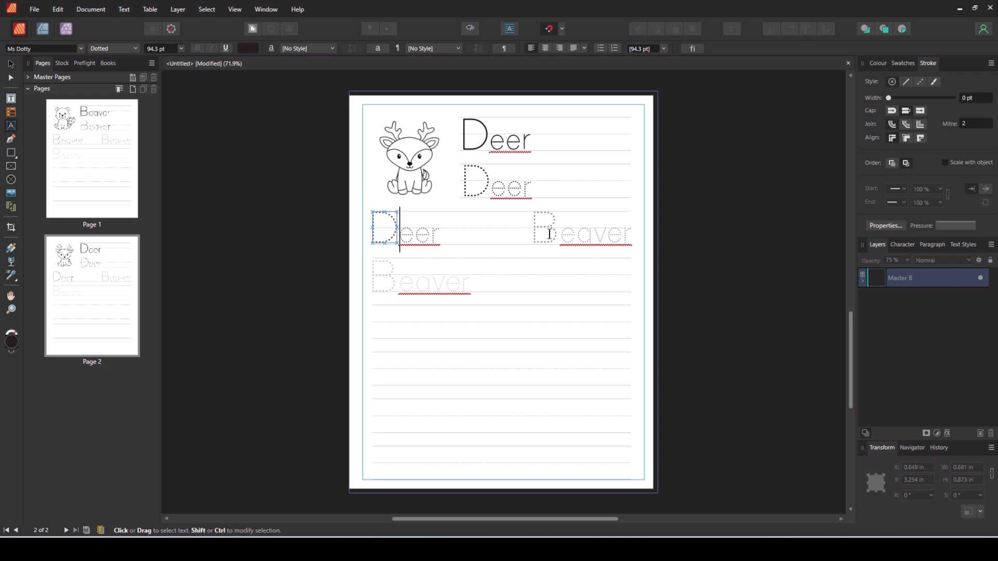
- Change the right dotted name on page 2's third line to "Deer"
click(549, 241)
double_click(548, 242)
key(BackSpace)
text(D)
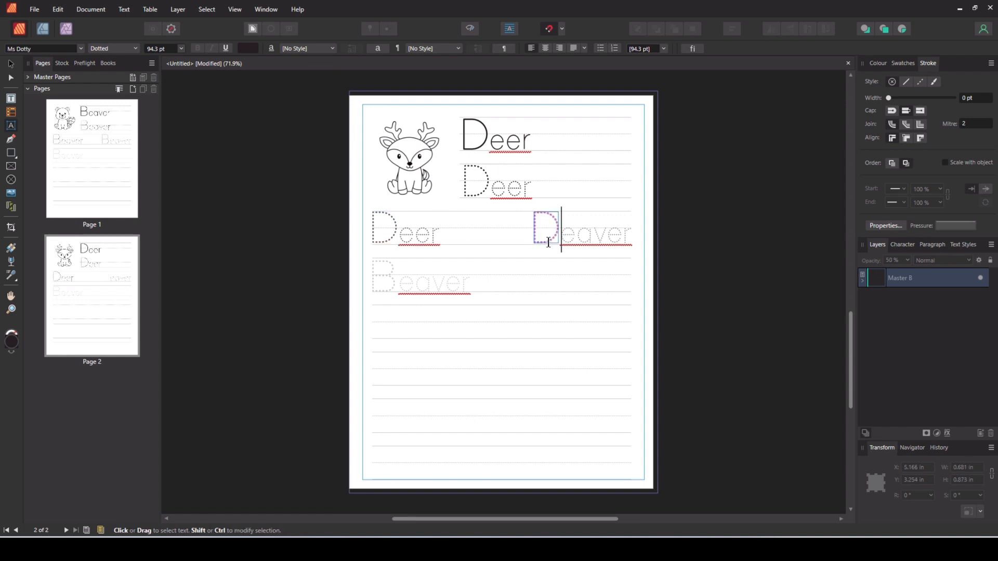
drag(632, 234, 570, 241)
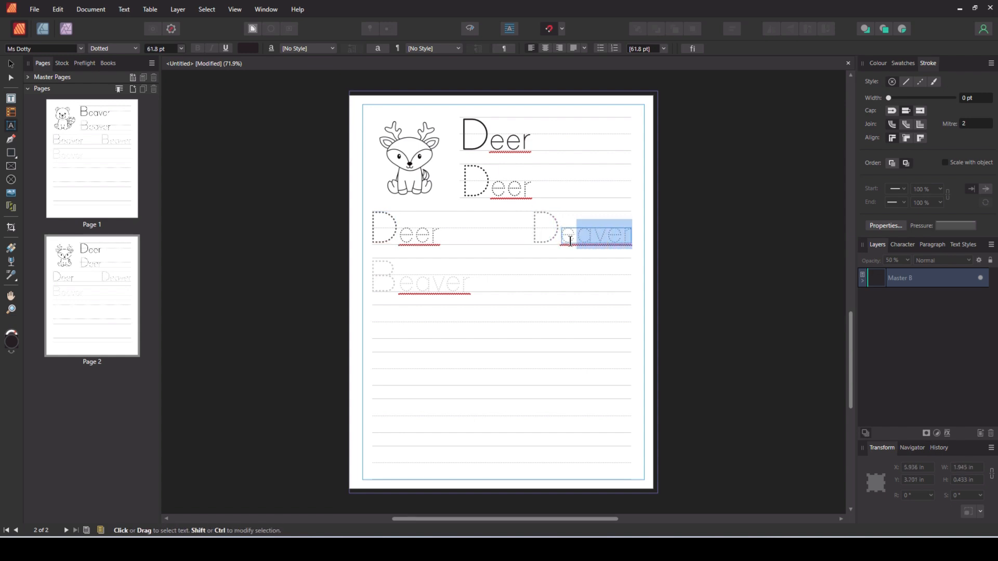
text(er)
- Change the faint dotted name on page 2's fourth line to "Deer" and deselect it
drag(469, 286, 400, 285)
text(eer)
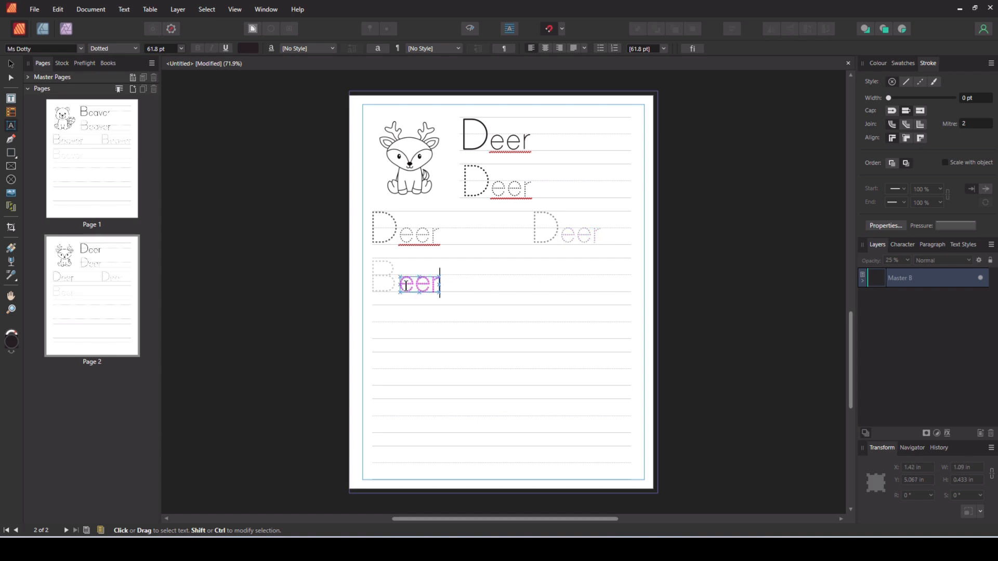
click(392, 283)
double_click(392, 282)
key(BackSpace)
text(D)
click(11, 64)
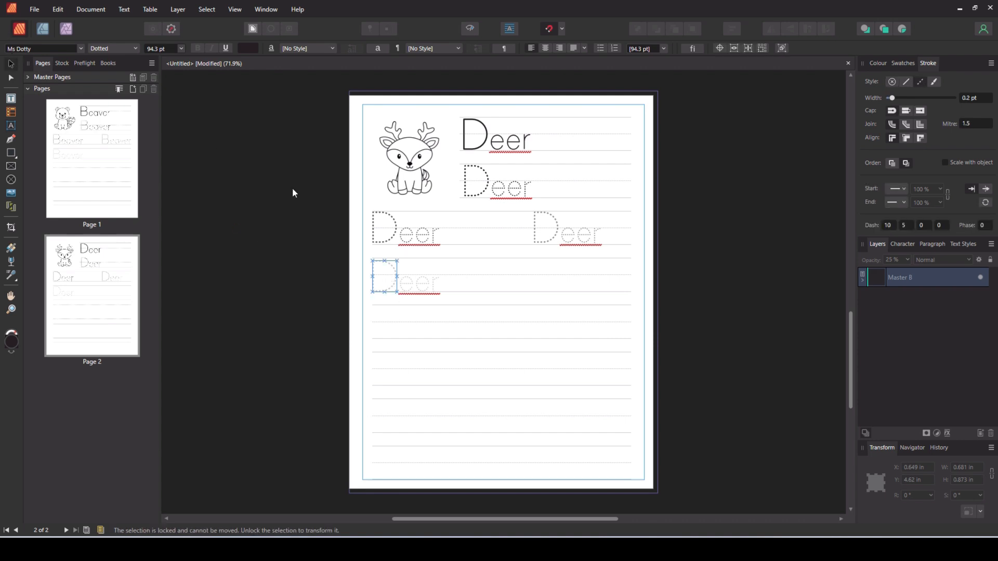
click(288, 214)
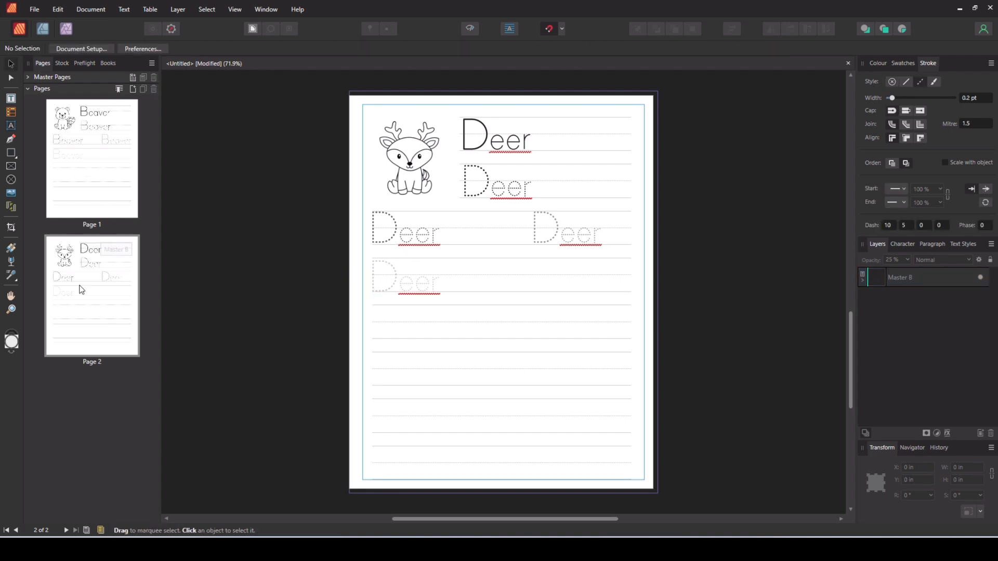
- Add one page after page 2 based on Master B and select the new page 3
right_click(92, 301)
click(125, 307)
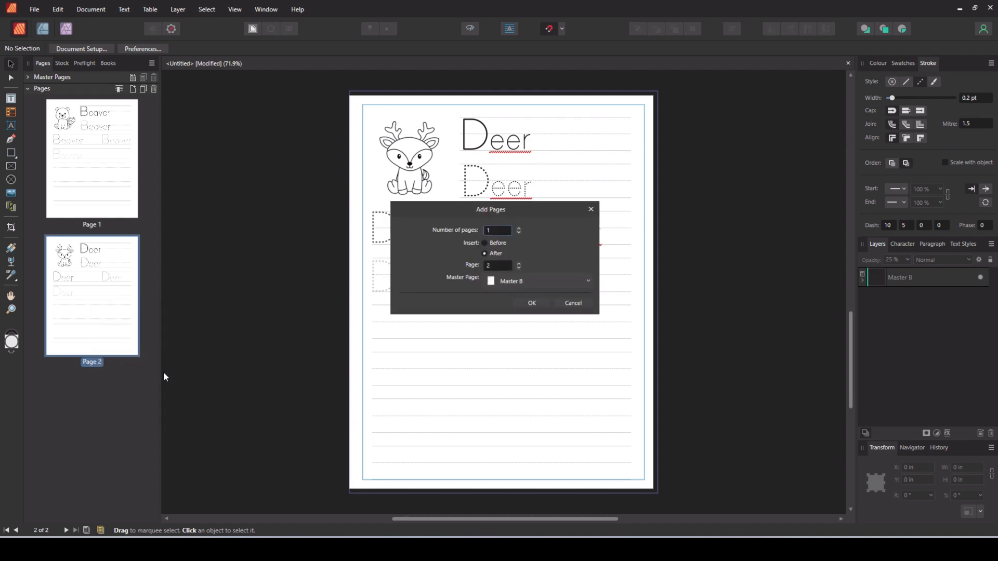
click(541, 306)
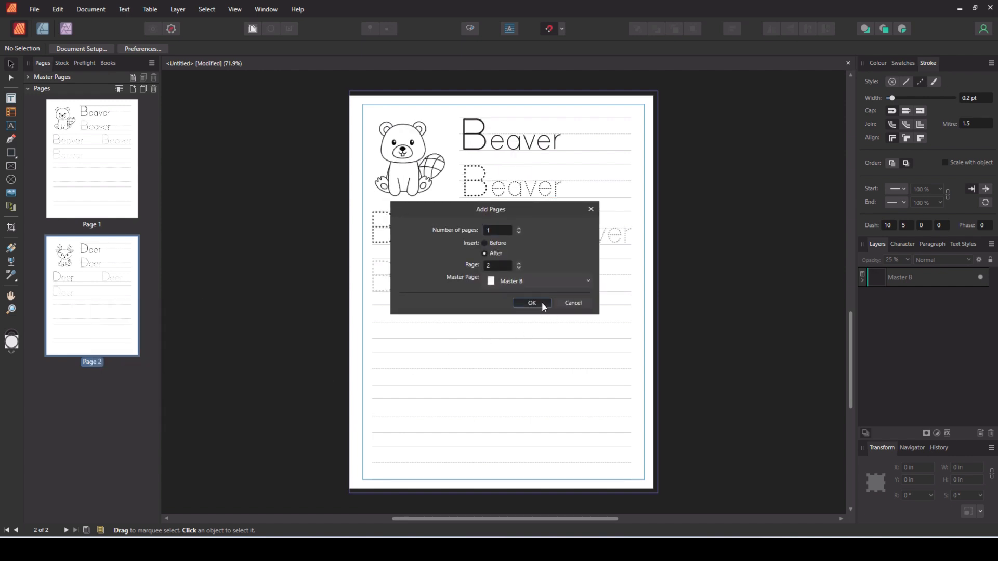
click(106, 415)
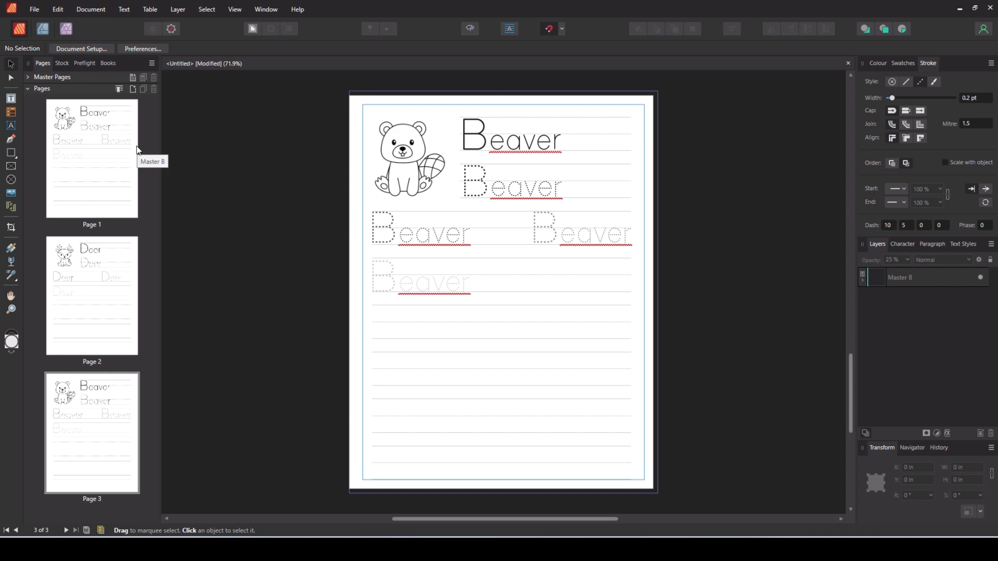
- Collapse the document pages, show the master pages and open Master B for editing
click(28, 87)
click(28, 77)
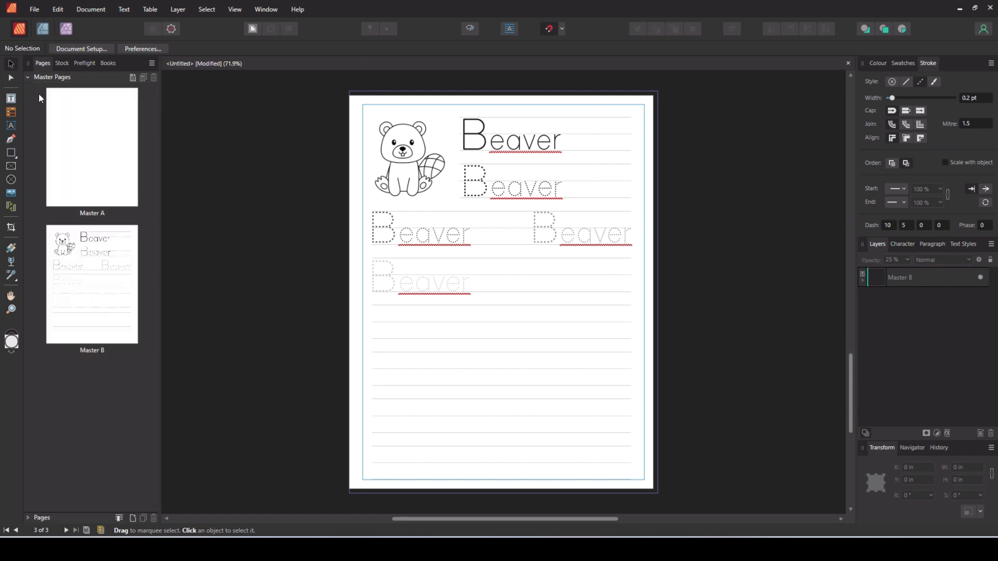
click(88, 281)
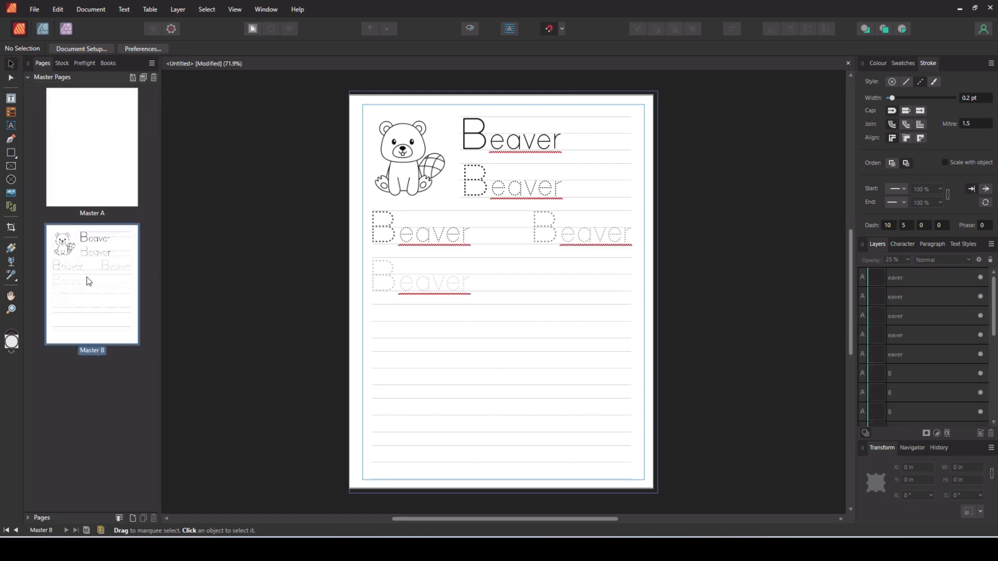
- Set the stroke width of the upper and lower solid guide lines in Master B's first writing line to 1 pt
click(507, 121)
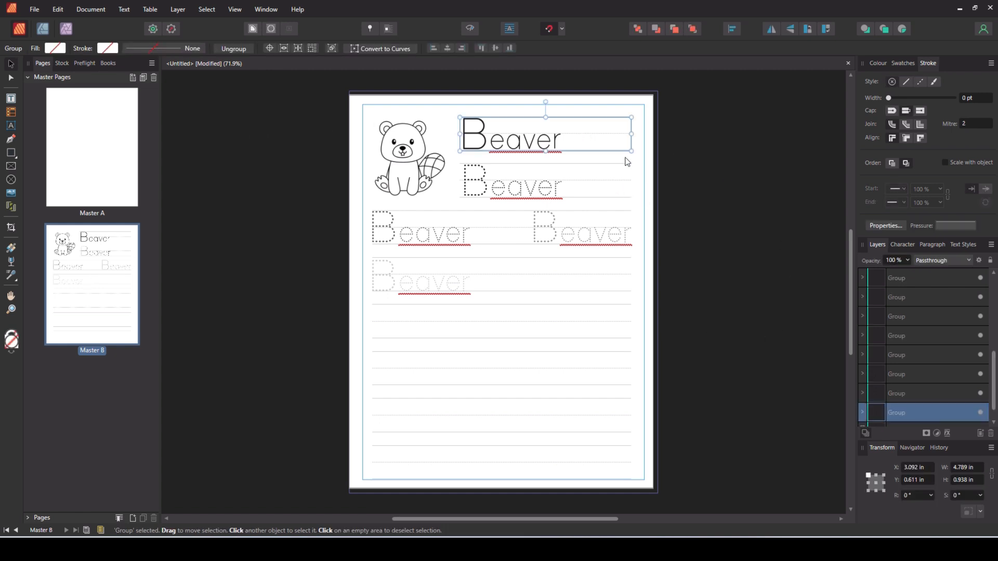
ctrl+scroll(626, 159, up, 2)
scroll(608, 146, up, 1)
double_click(569, 119)
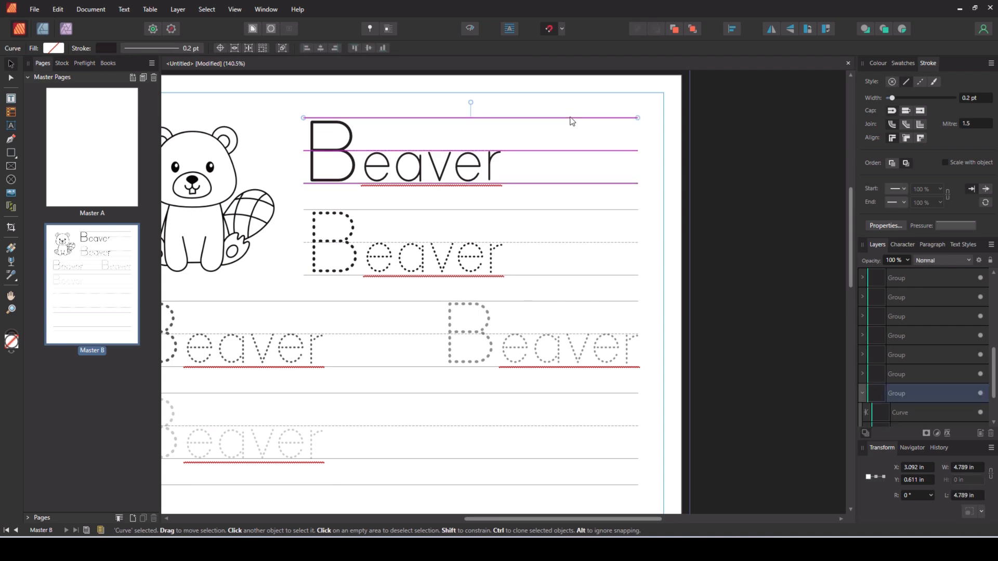
click(583, 184)
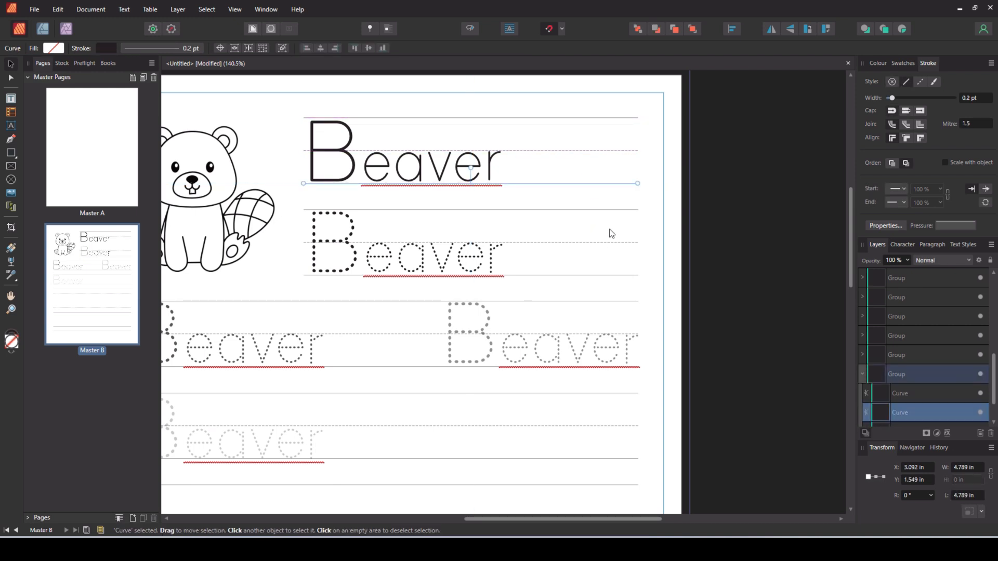
shift+click(606, 119)
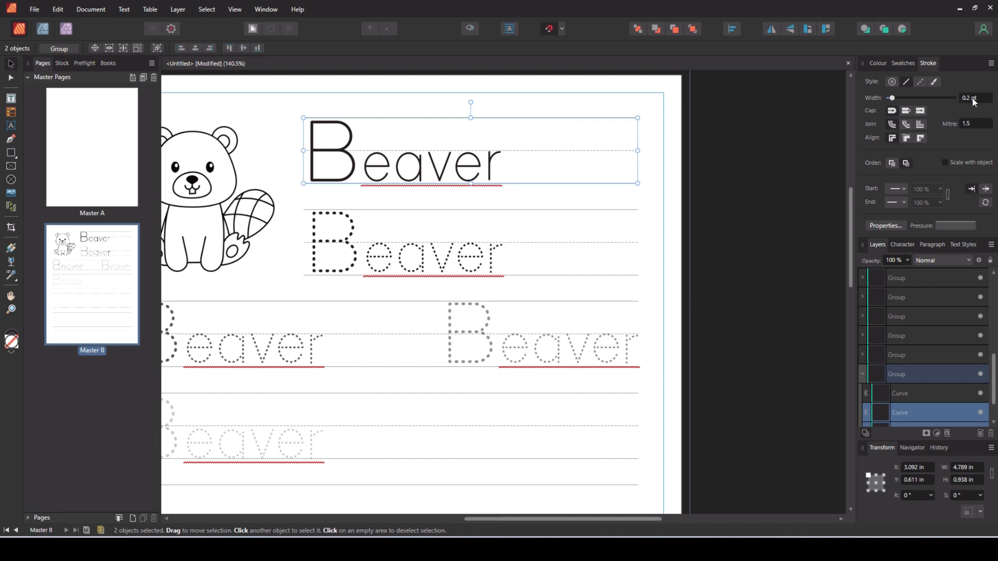
click(973, 98)
text(1)
key(Return)
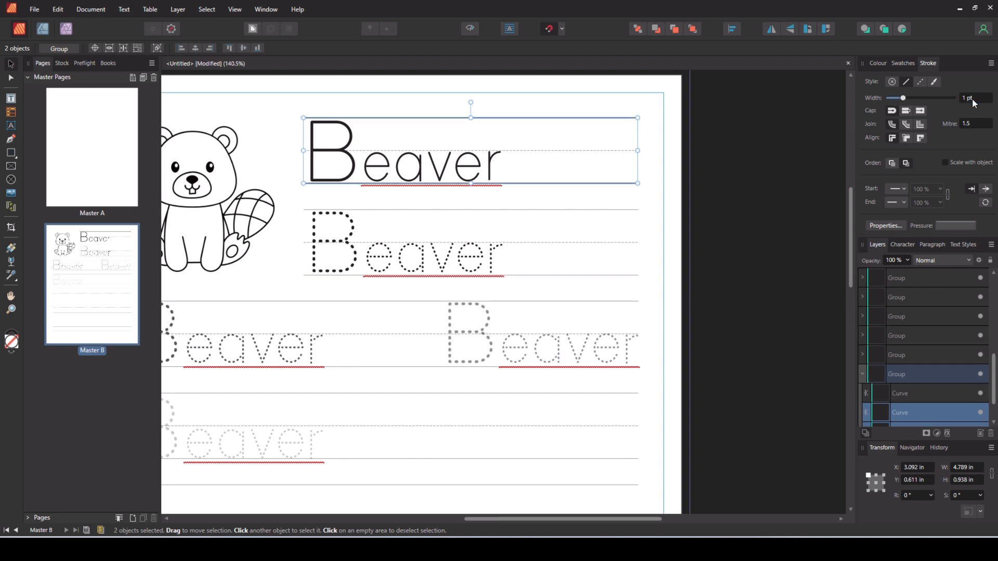
click(773, 255)
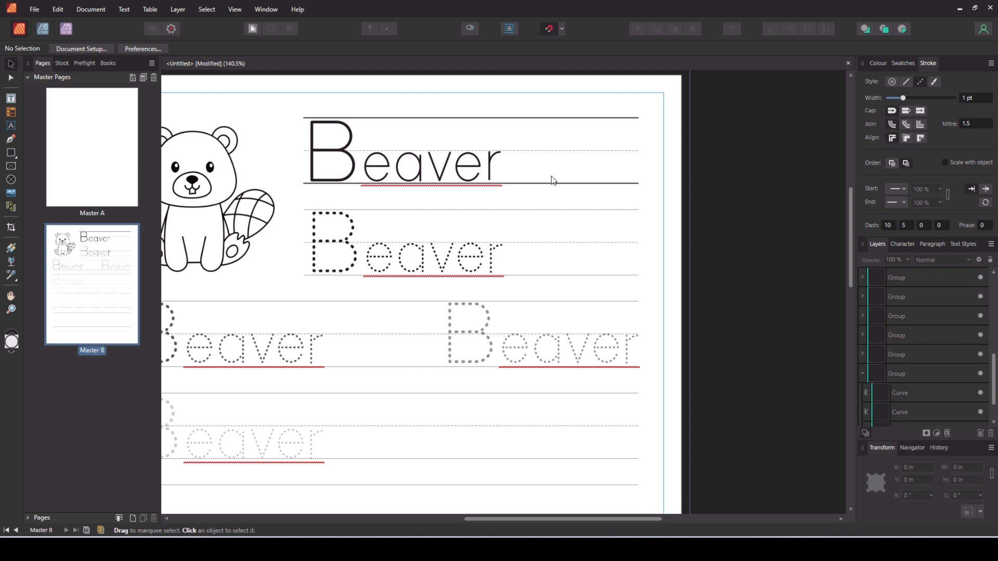
- Draw a 7.875 × 10.5 in rectangle along Master B's page margins and show its colour settings
scroll(572, 215, down, 2)
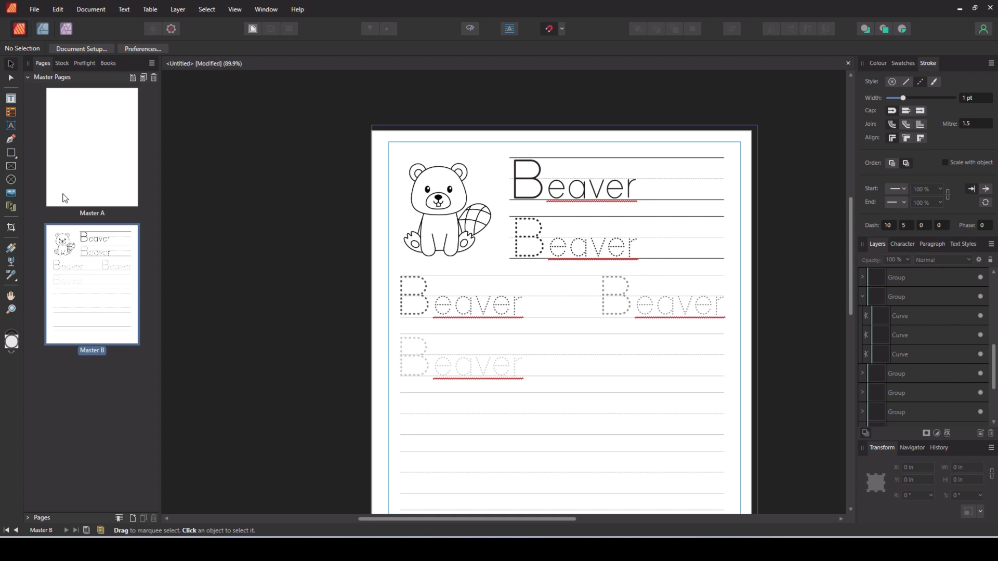
click(11, 153)
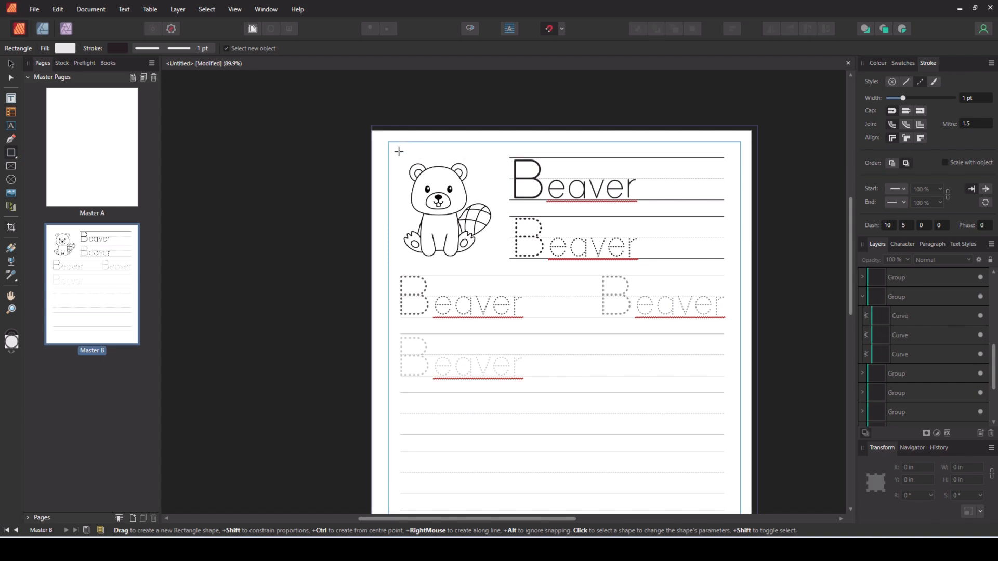
scroll(371, 167, down, 1)
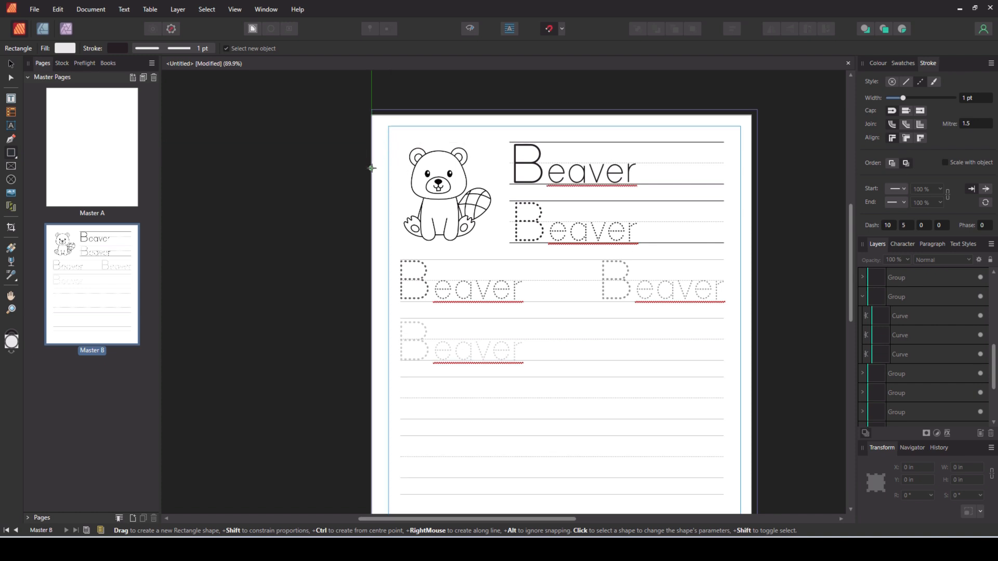
scroll(367, 174, down, 1)
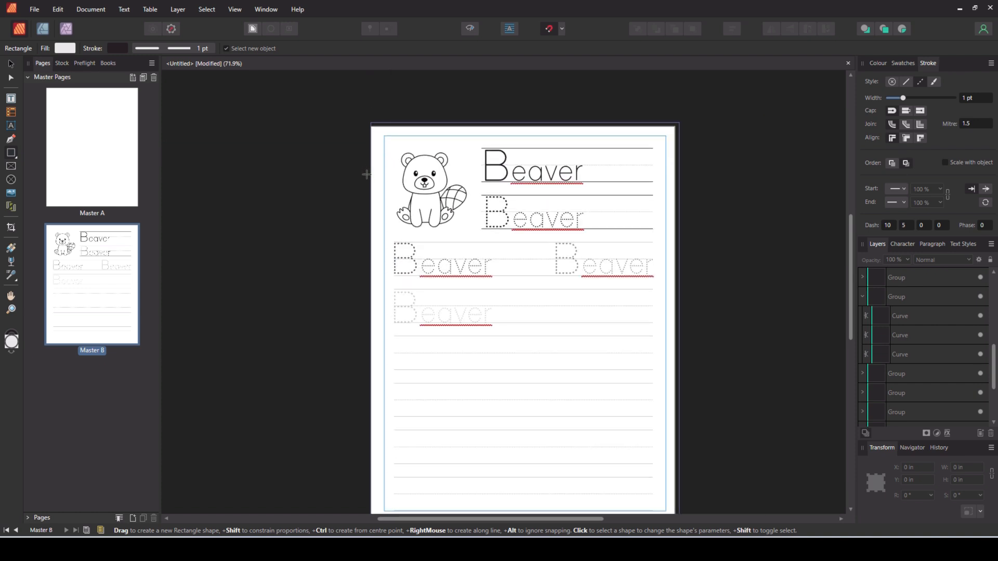
scroll(367, 174, down, 1)
drag(384, 121, 665, 495)
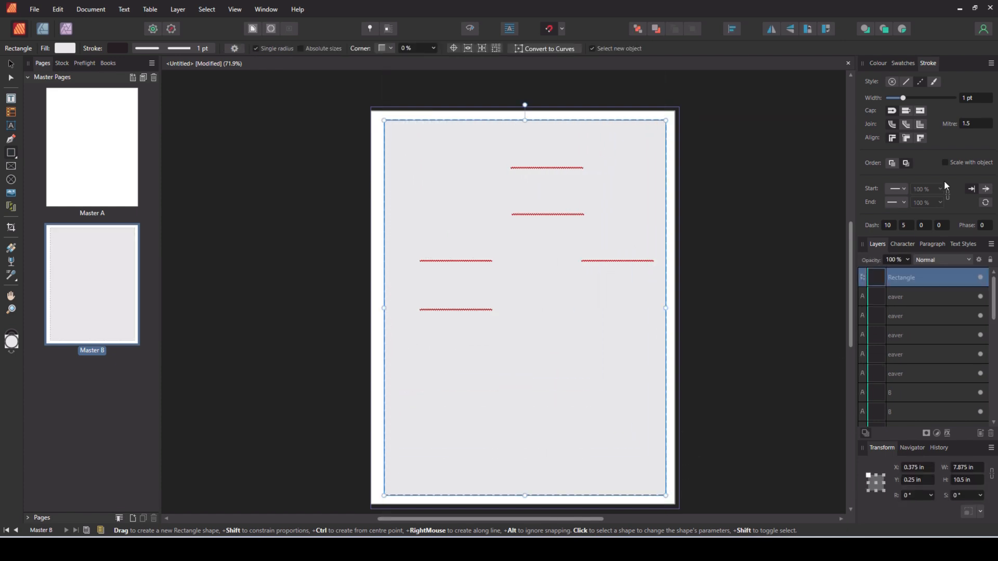
click(873, 66)
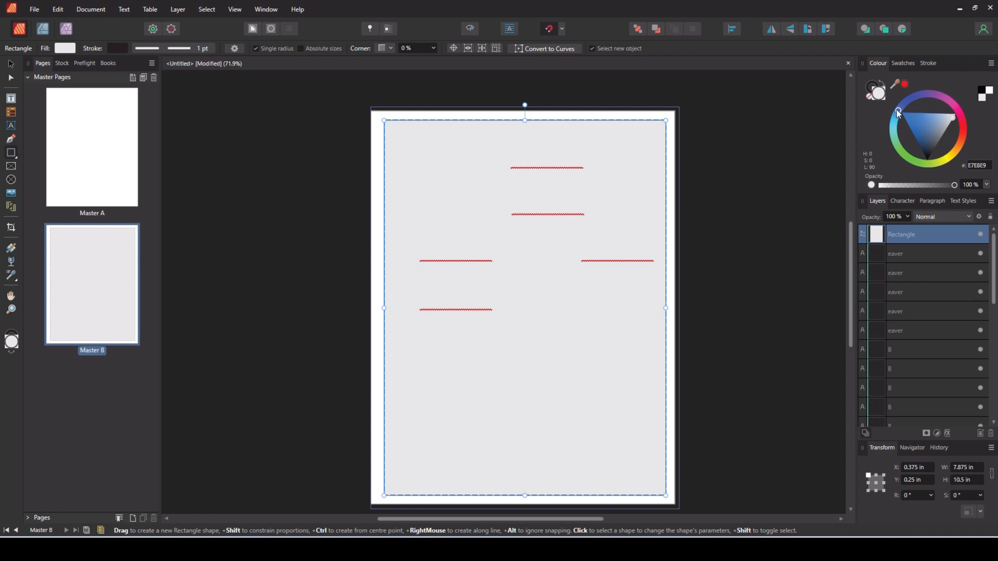
- Fill the margin rectangle with white (FFFFFF) and send it behind all other objects on Master B
drag(955, 122, 961, 107)
mouse_move(929, 160)
mouse_down()
mouse_move(941, 137)
mouse_move(927, 170)
mouse_up()
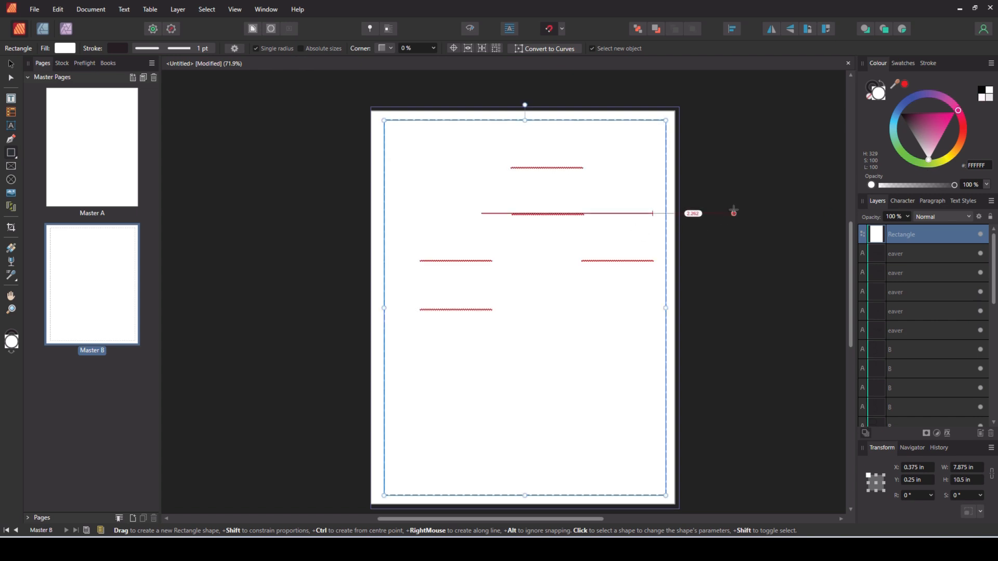
right_click(897, 238)
right_click(618, 182)
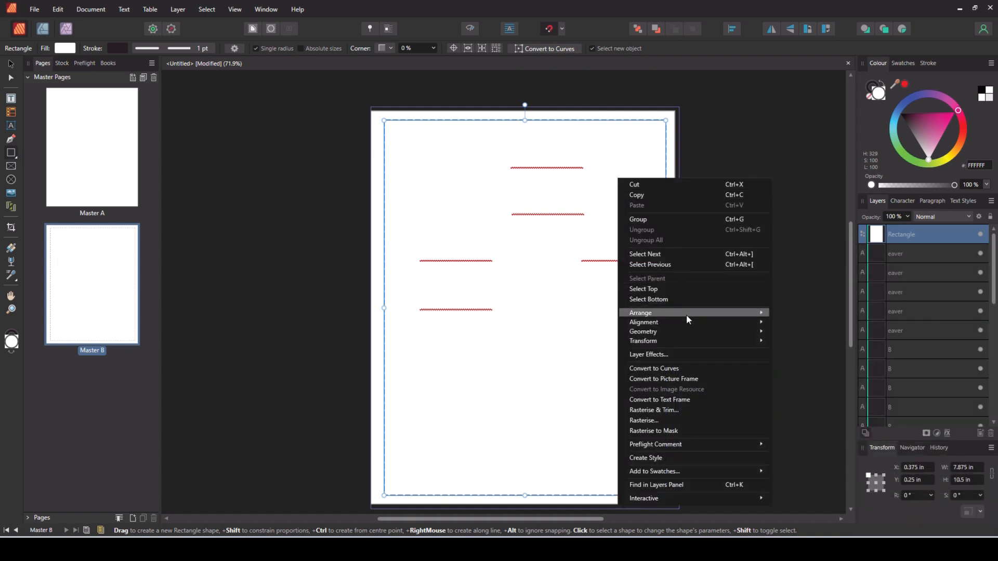
mouse_move(686, 314)
click(803, 345)
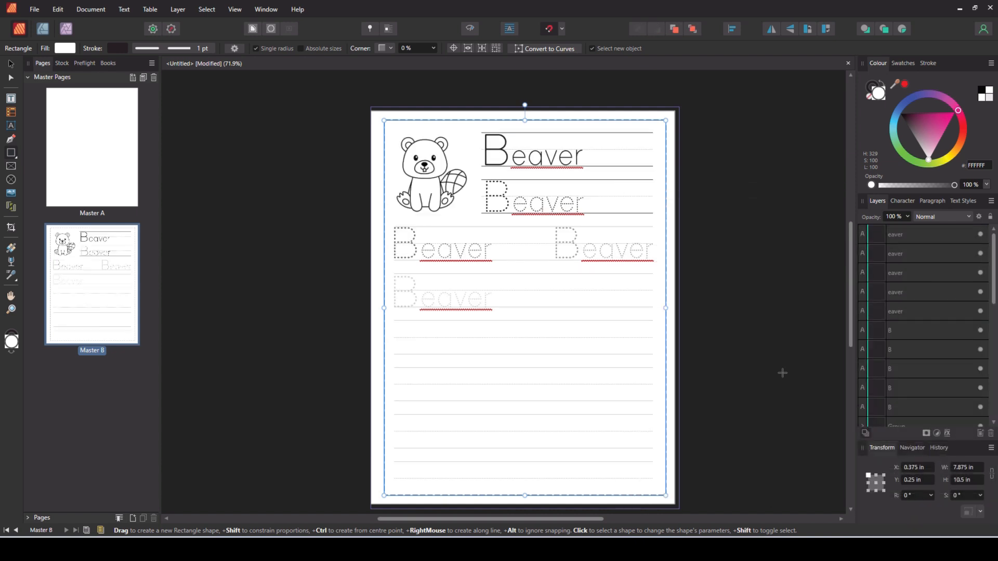
click(763, 365)
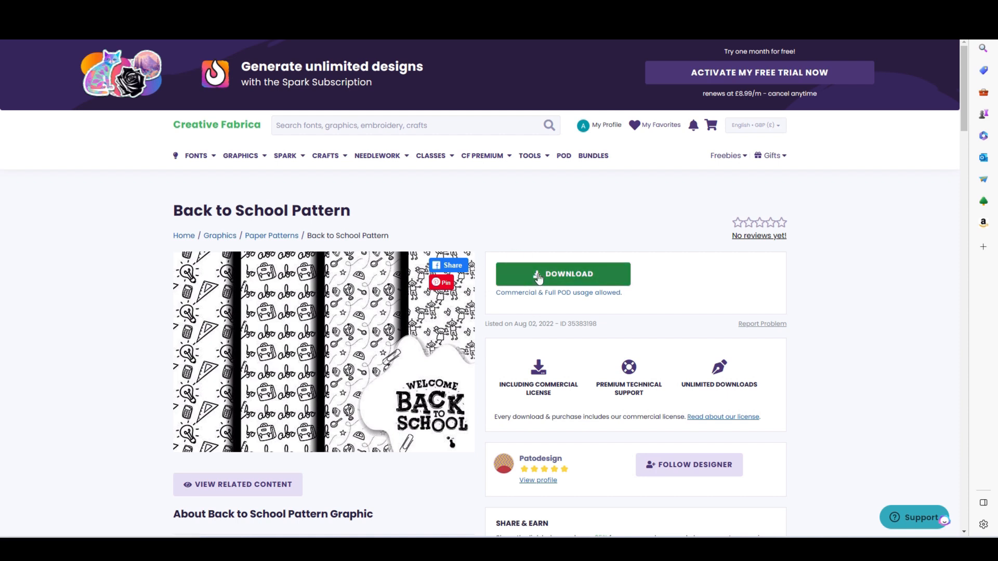
- Download the Back to School Pattern from Creative Fabrica and place PATTERN 06.png at 8.625 × 8.625 in from Master B's upper-left bleed corner
click(538, 279)
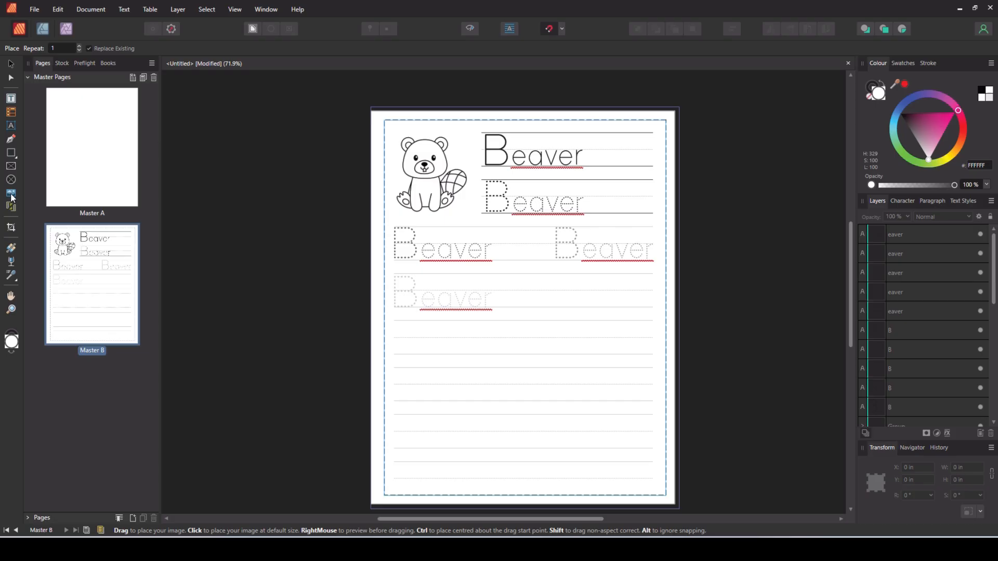
click(12, 207)
double_click(403, 359)
click(414, 194)
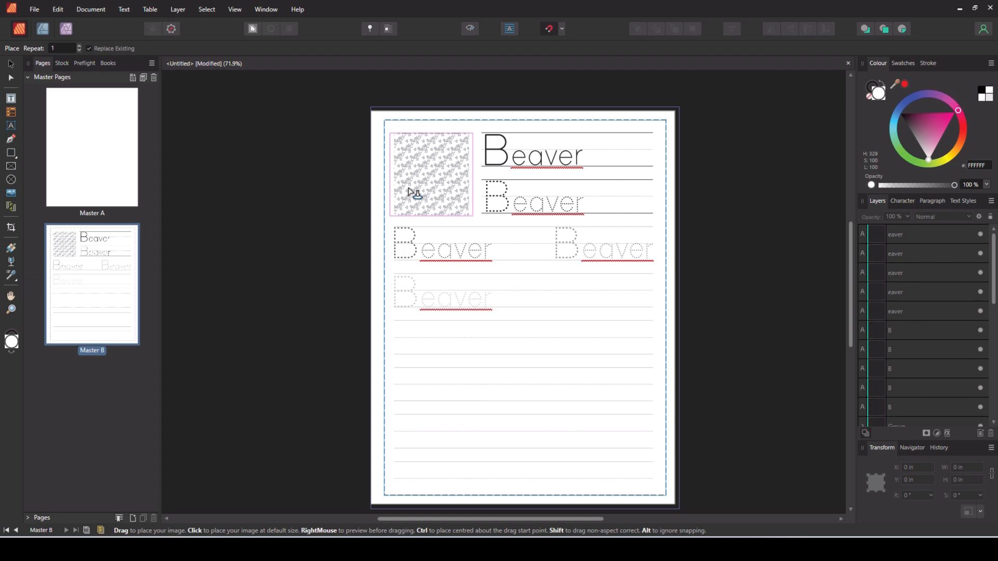
key(ctrl+z)
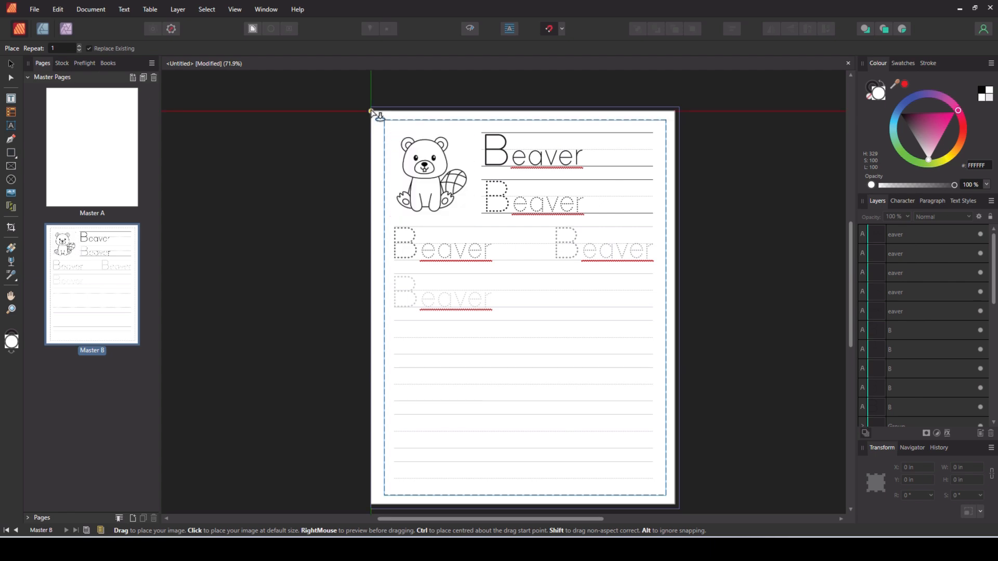
drag(371, 108, 645, 447)
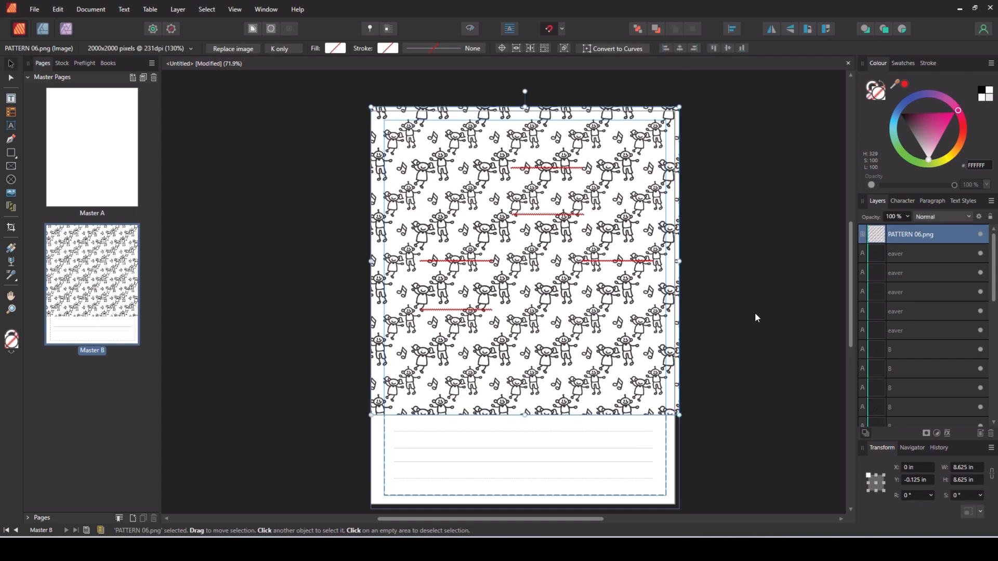
- Duplicate the pattern image directly below the first one at Y 8.5 in to cover the rest of the page
scroll(756, 313, down, 1)
scroll(756, 314, down, 2)
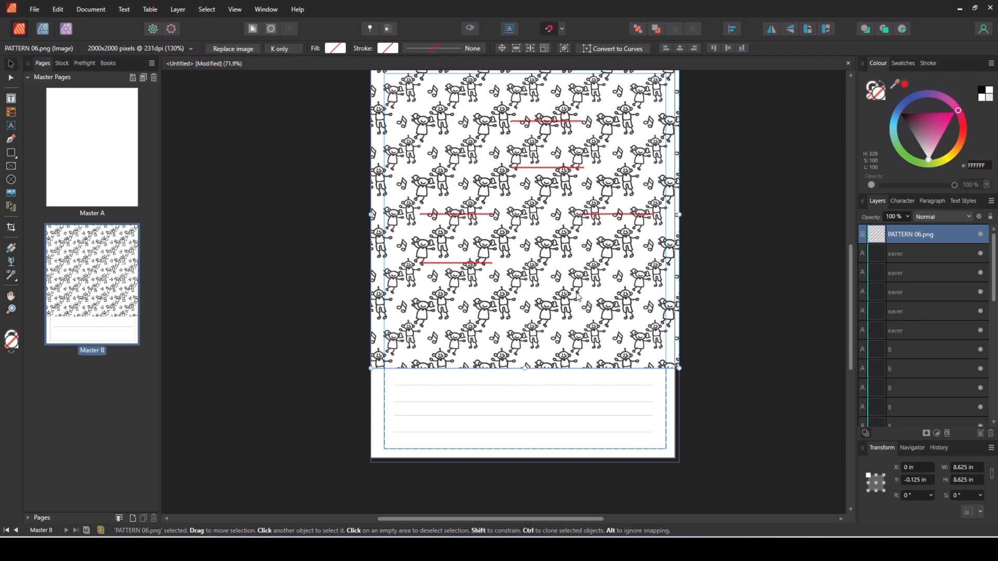
drag(582, 244, 615, 397)
key(ctrl+j)
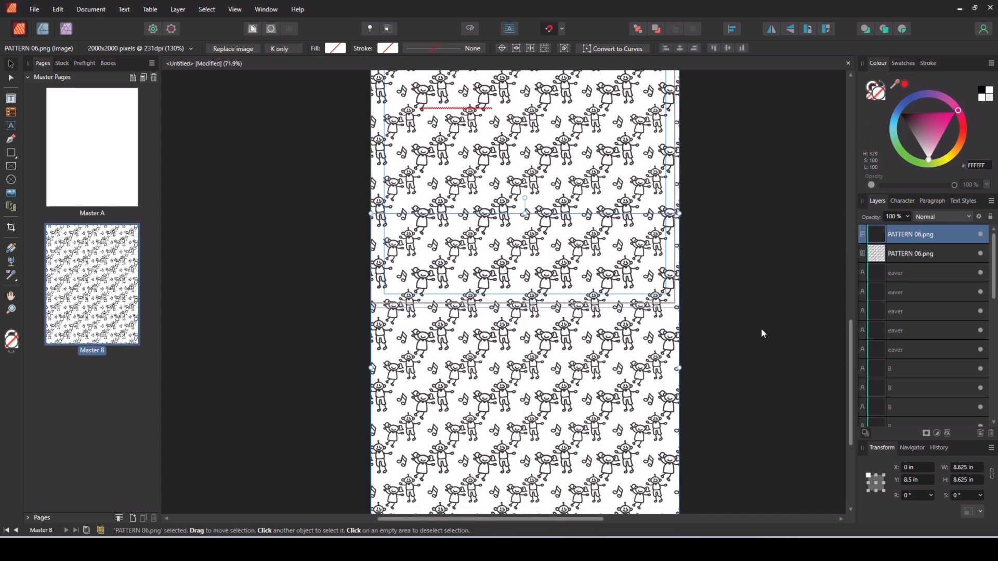
- Select both PATTERN 06.png images and send them to the back, behind the white rectangle
shift+click(642, 173)
right_click(639, 260)
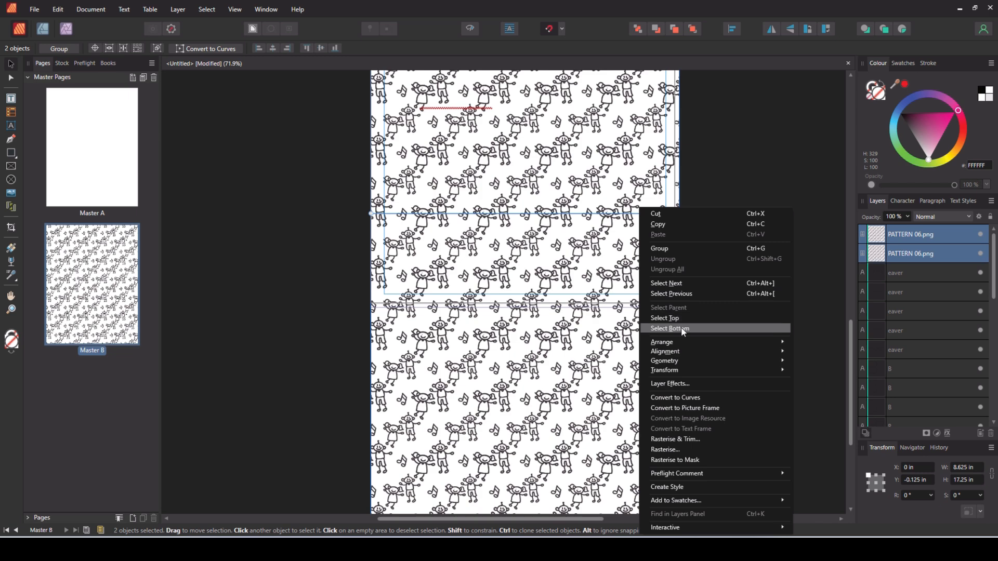
mouse_move(689, 341)
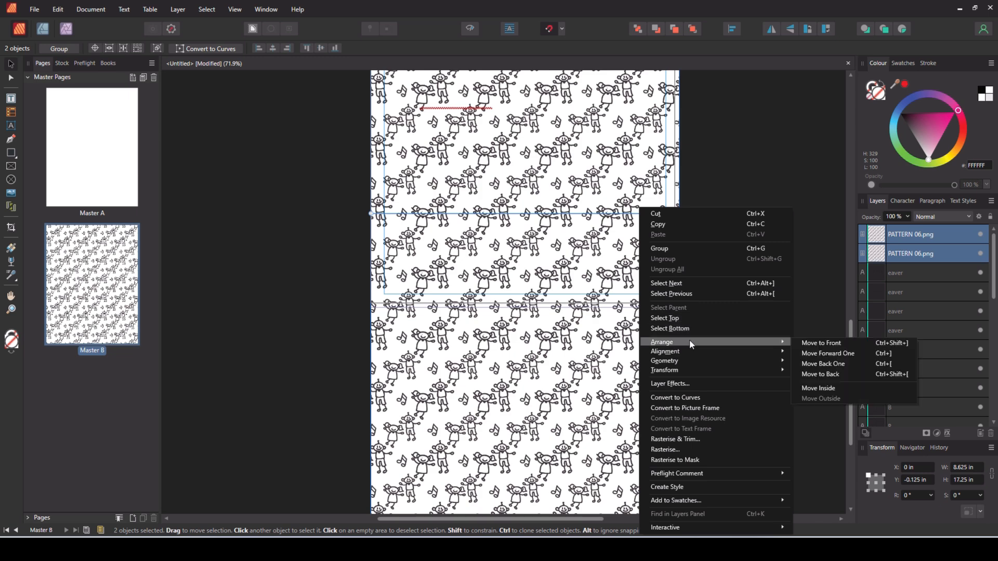
click(828, 375)
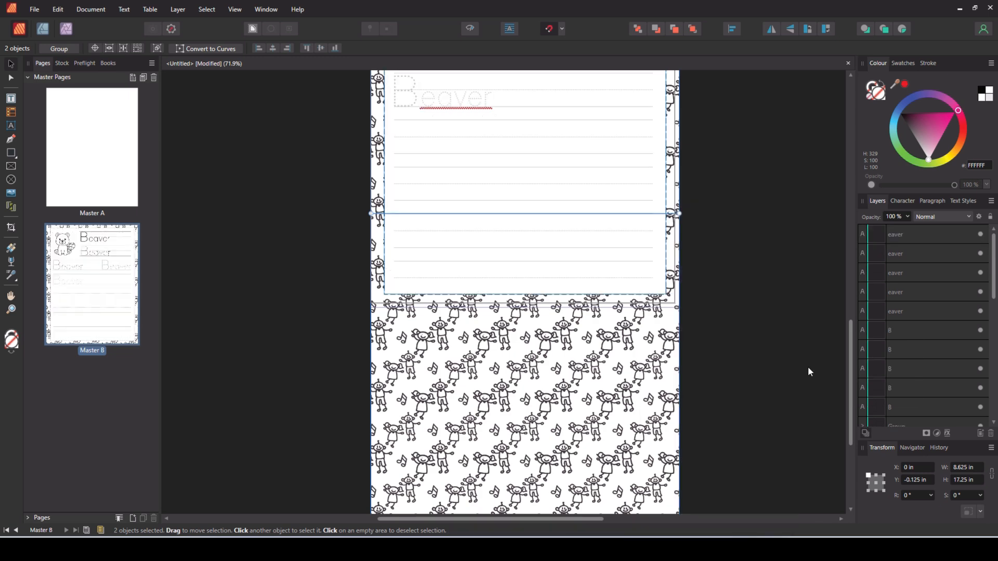
click(760, 329)
- Turn on Preview Mode to check Master B with its patterned border
click(235, 10)
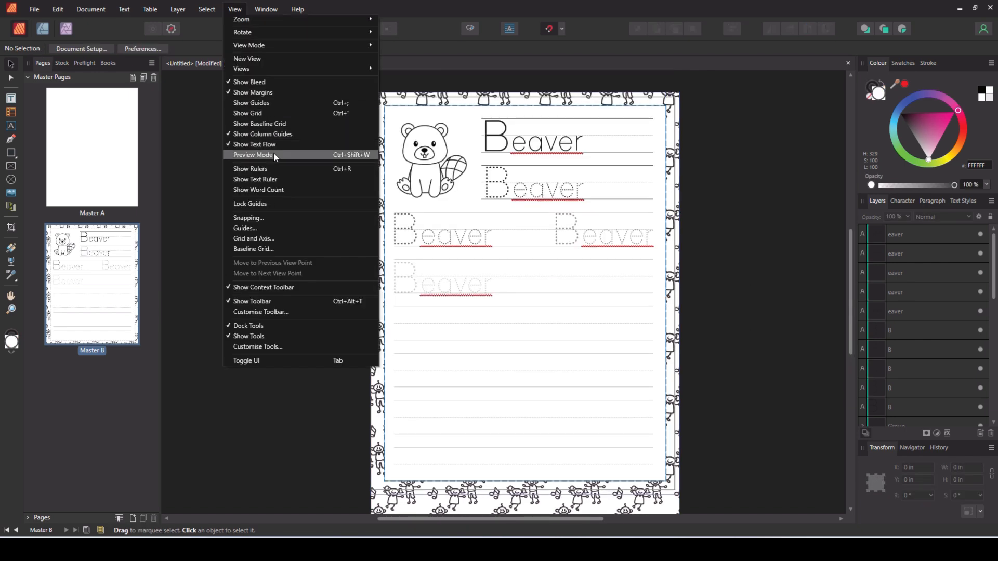
click(274, 152)
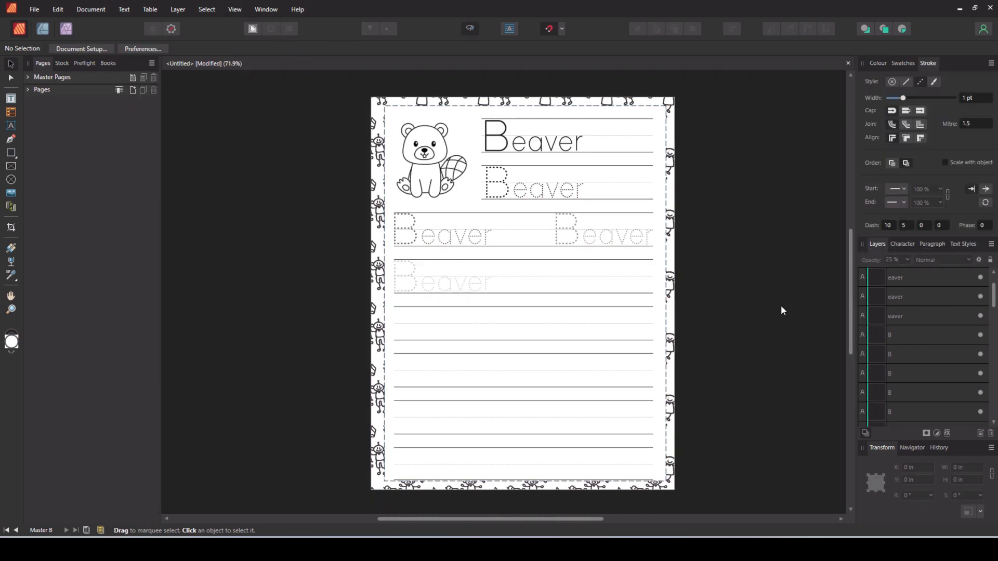
scroll(852, 327, up, 1)
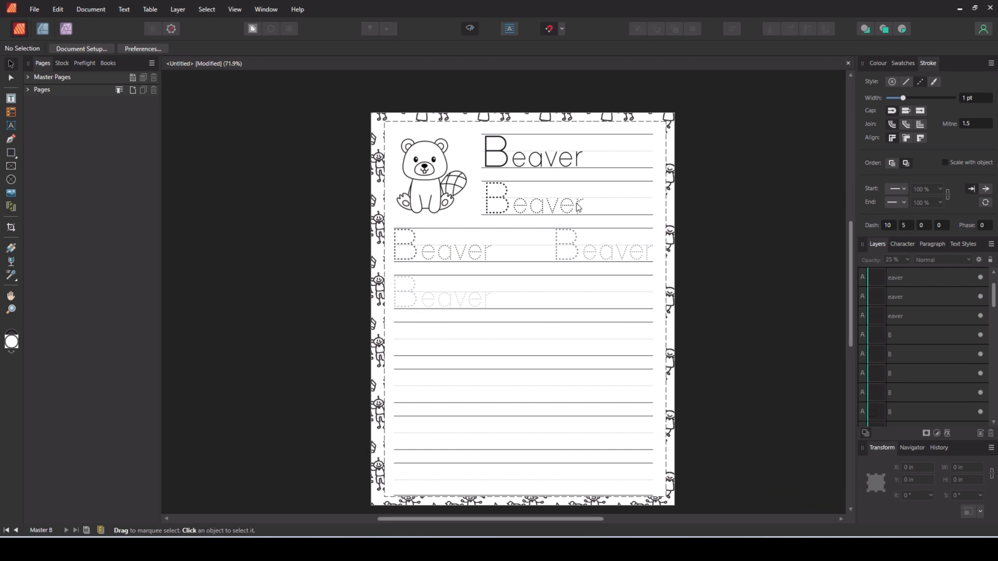